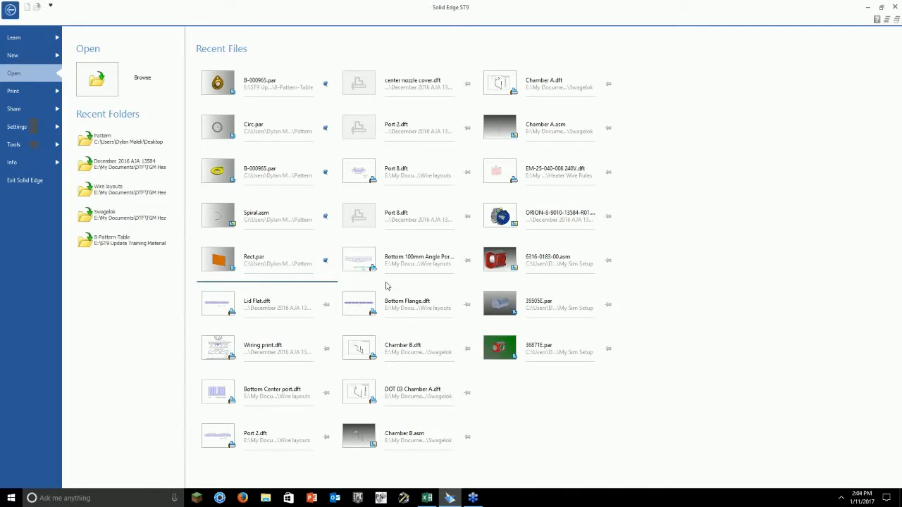
# Step: Open the recent part file Rect.par
pyautogui.click(316, 275)
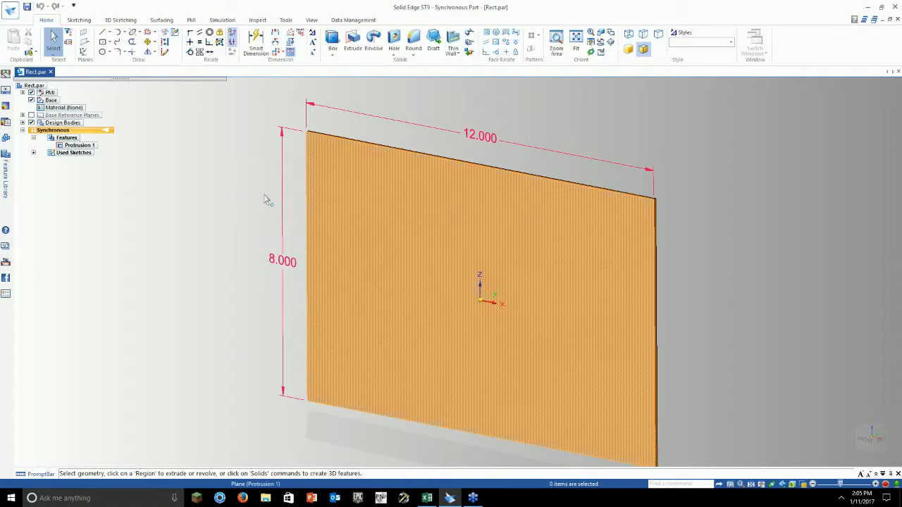
pyautogui.keyDown('shift'); pyautogui.moveTo(262, 201); pyautogui.dragTo(234, 200, button='middle'); pyautogui.keyUp('shift')
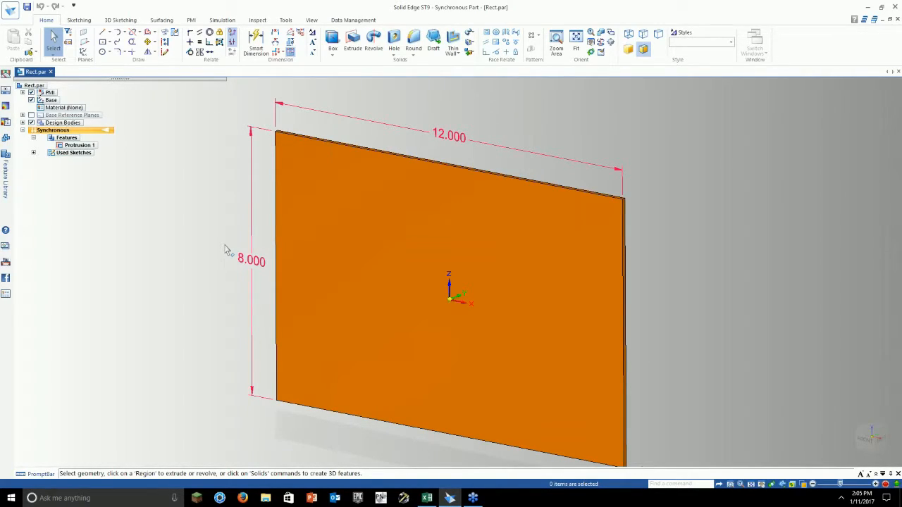
pyautogui.keyDown('shift'); pyautogui.moveTo(225, 247); pyautogui.dragTo(227, 243, button='middle'); pyautogui.keyUp('shift')
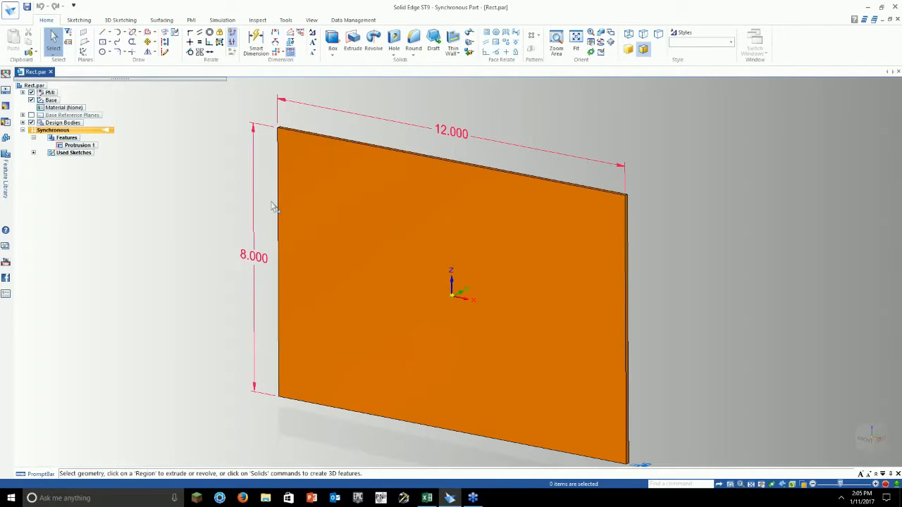
pyautogui.keyDown('shift'); pyautogui.moveTo(273, 207); pyautogui.dragTo(257, 210, button='middle'); pyautogui.keyUp('shift')
# Step: Place a hole on the plate's front face, 1 in from its left edge and 1 in from its top edge
pyautogui.click(394, 42)
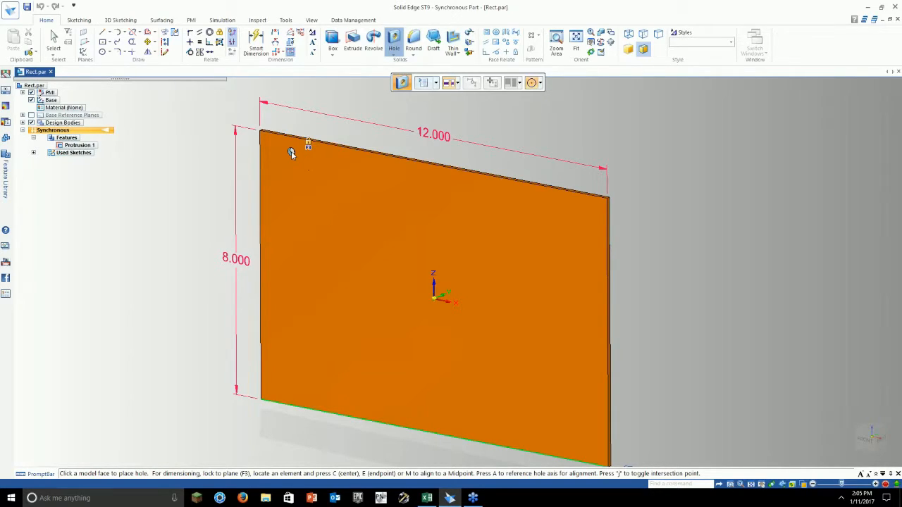
pyautogui.keyDown('shift'); pyautogui.moveTo(291, 154); pyautogui.dragTo(294, 207, button='middle'); pyautogui.keyUp('shift')
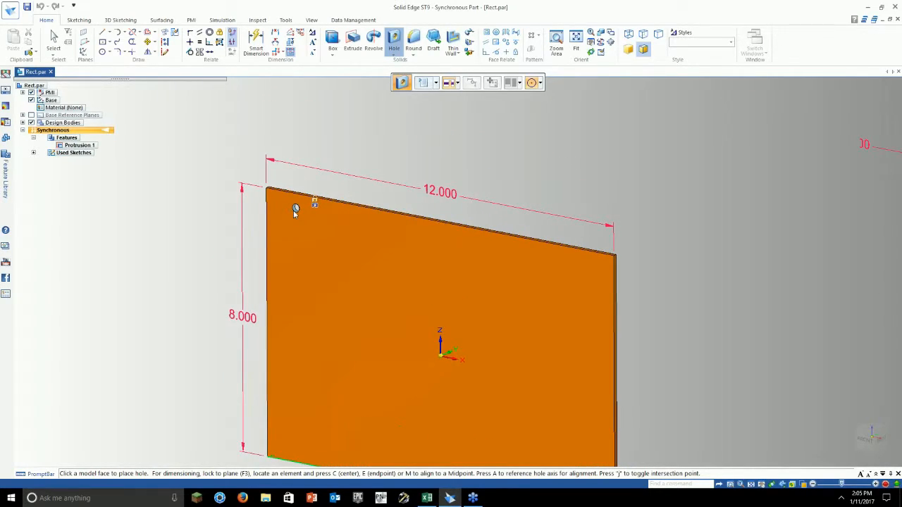
pyautogui.scroll(3, 294, 208)
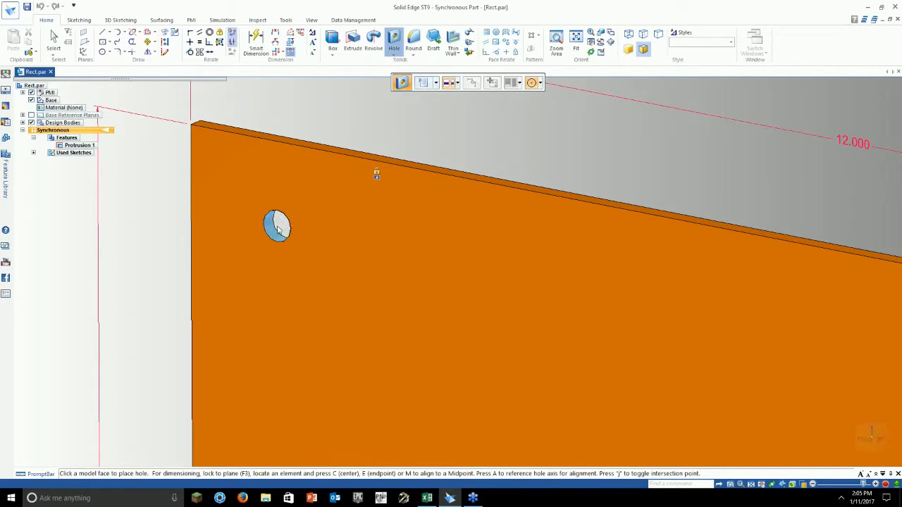
pyautogui.press('F3')
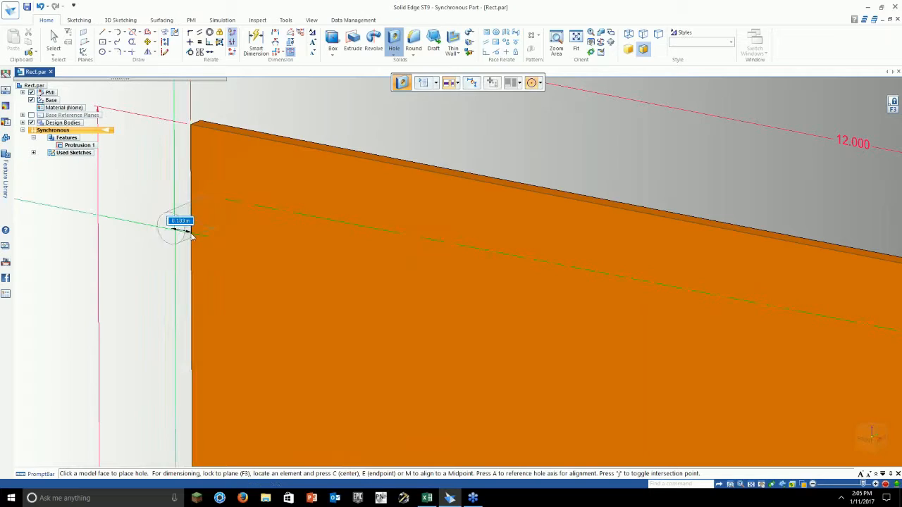
pyautogui.click(281, 279)
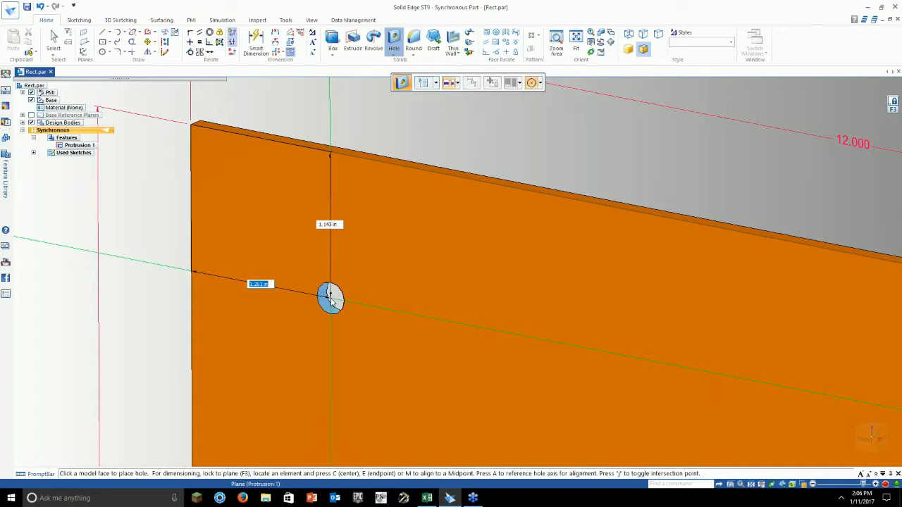
pyautogui.write('1')
pyautogui.press('Tab')
pyautogui.write('1')
pyautogui.press('Return')
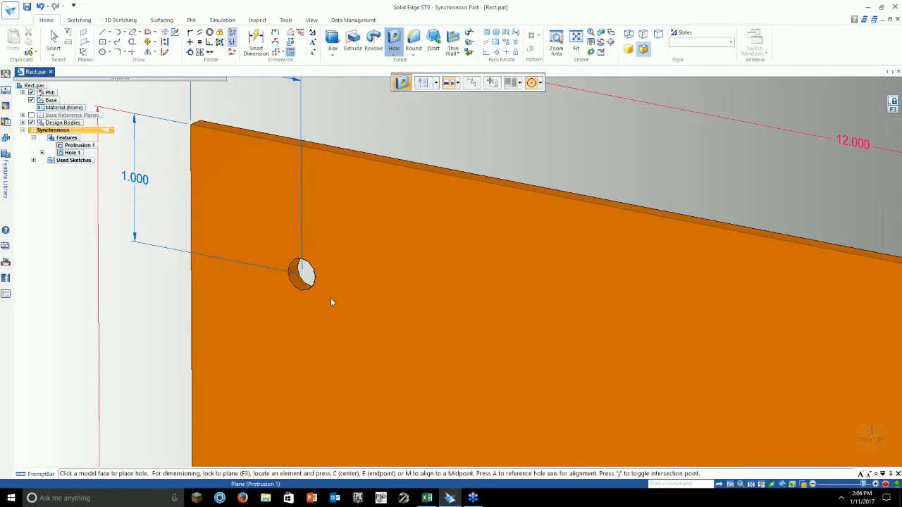
pyautogui.keyDown('shift'); pyautogui.moveTo(409, 232); pyautogui.dragTo(453, 285, button='middle'); pyautogui.keyUp('shift')
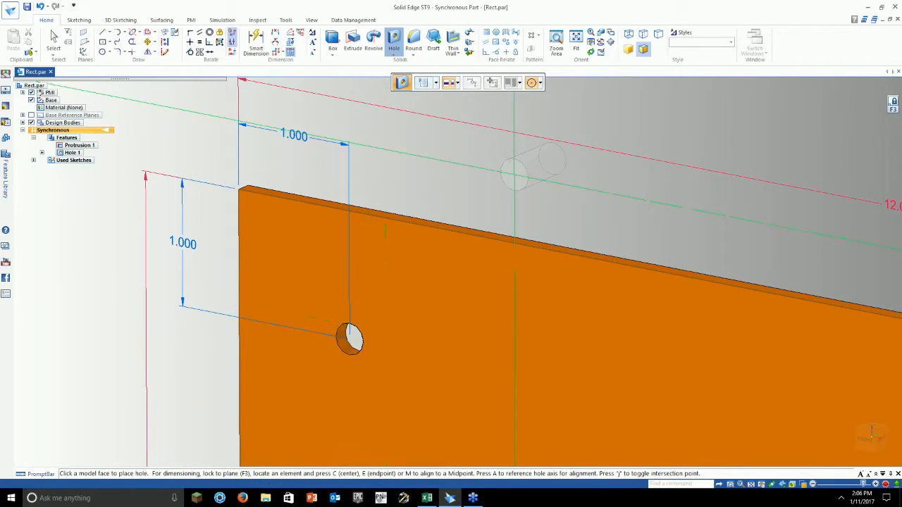
pyautogui.press('Escape')
pyautogui.press('Escape')
# Step: Try to move the hole freely across the plate's front face
pyautogui.keyDown('shift'); pyautogui.moveTo(444, 172); pyautogui.dragTo(343, 248, button='middle'); pyautogui.keyUp('shift')
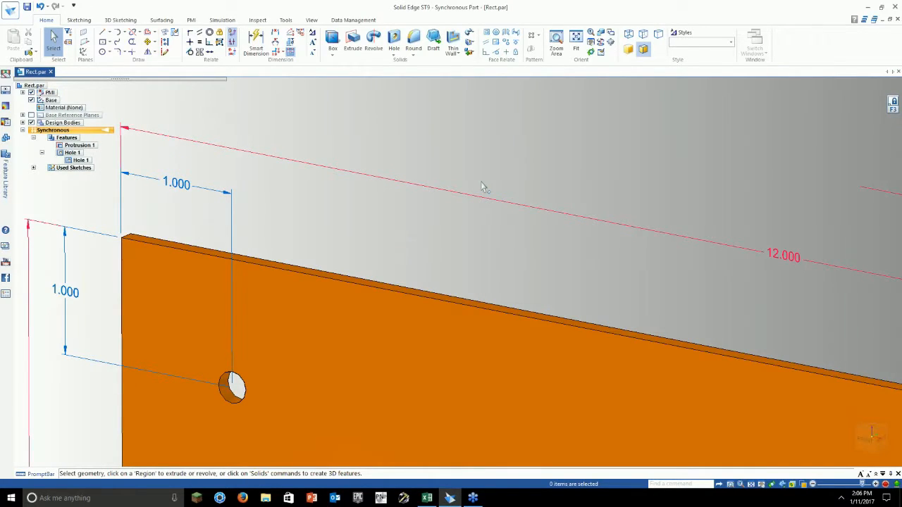
pyautogui.keyDown('shift'); pyautogui.moveTo(481, 186); pyautogui.dragTo(683, 140, button='middle'); pyautogui.keyUp('shift')
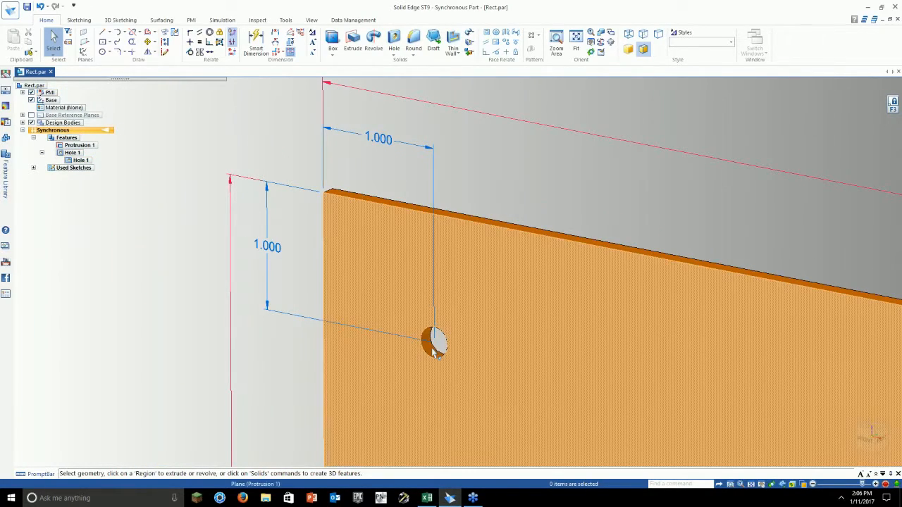
pyautogui.click(435, 342)
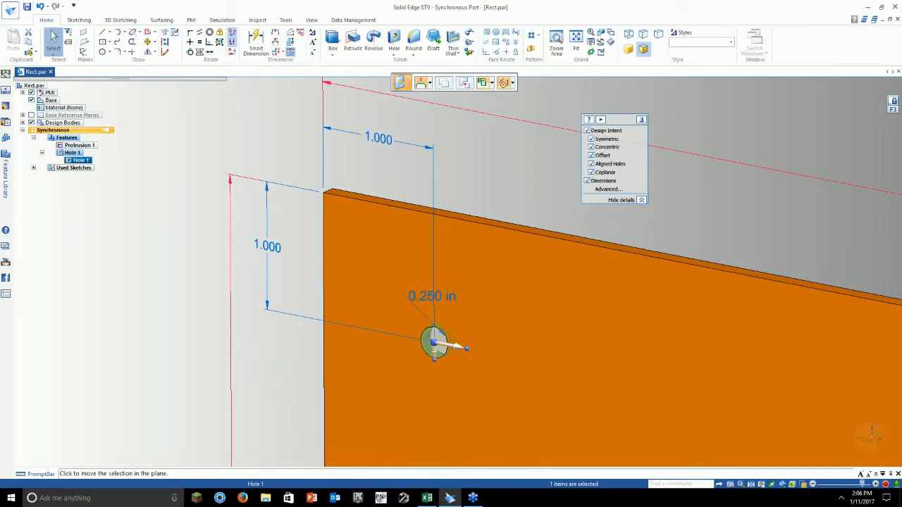
pyautogui.click(435, 343)
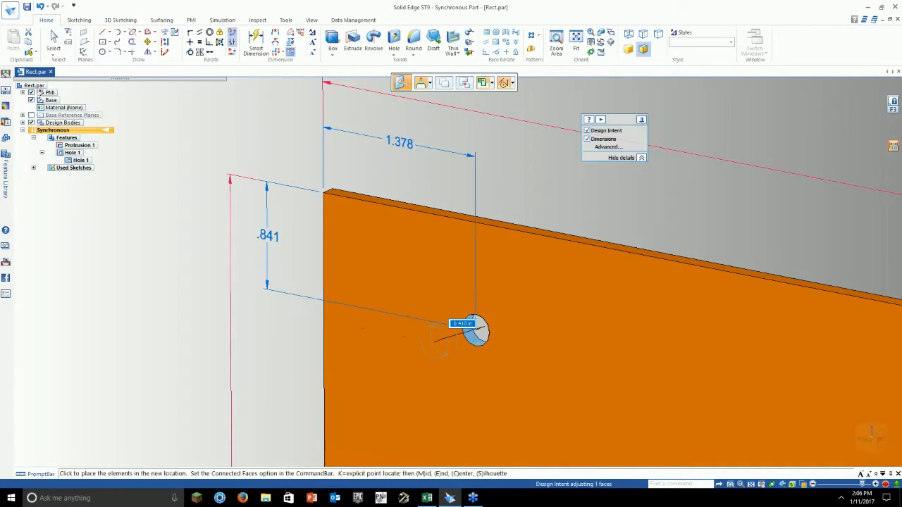
pyautogui.press('Escape')
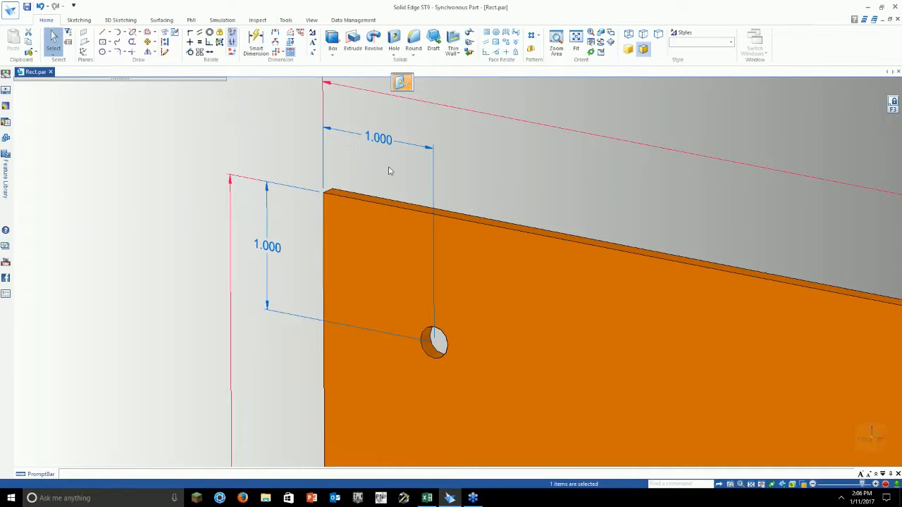
# Step: Lock the hole's two 1 in position dimensions, with the plate edges held fixed and the hole as the side that moves
pyautogui.click(378, 139)
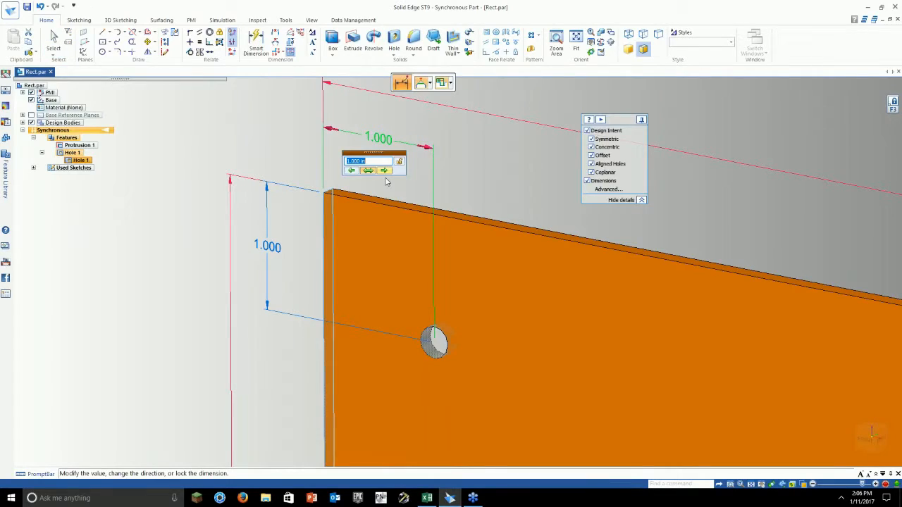
pyautogui.click(349, 172)
pyautogui.click(370, 172)
pyautogui.click(386, 172)
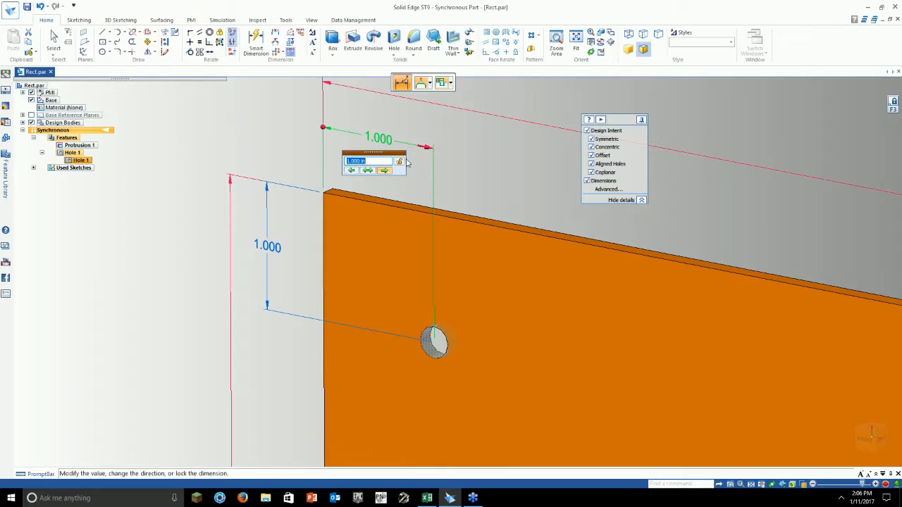
pyautogui.click(274, 248)
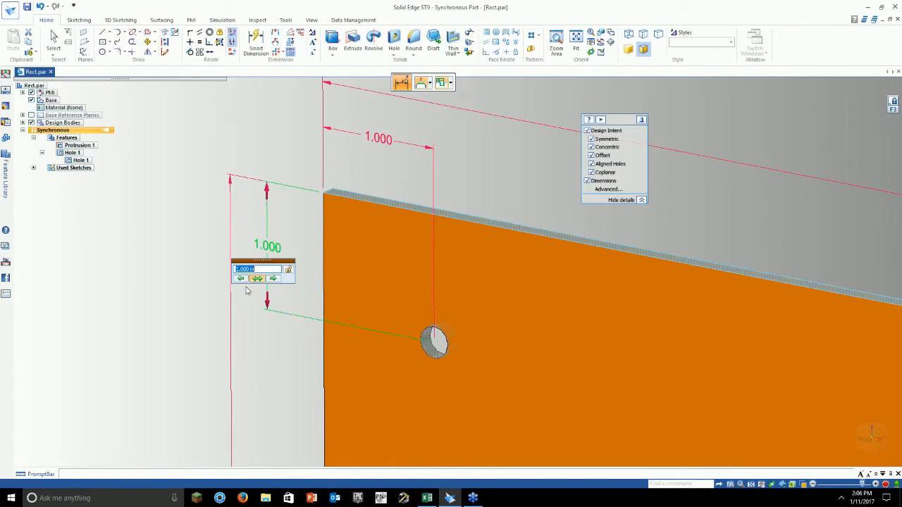
pyautogui.click(272, 278)
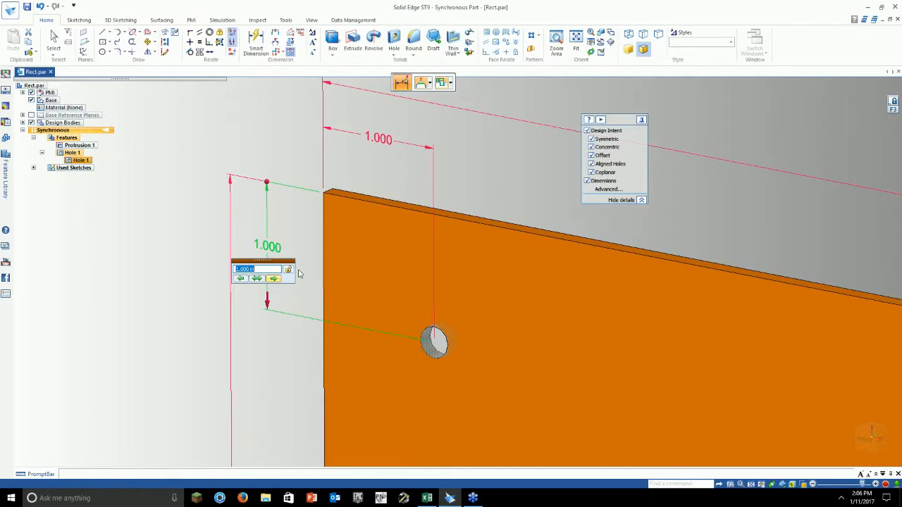
# Step: Try to move the hole against its locked position dimensions
pyautogui.click(434, 342)
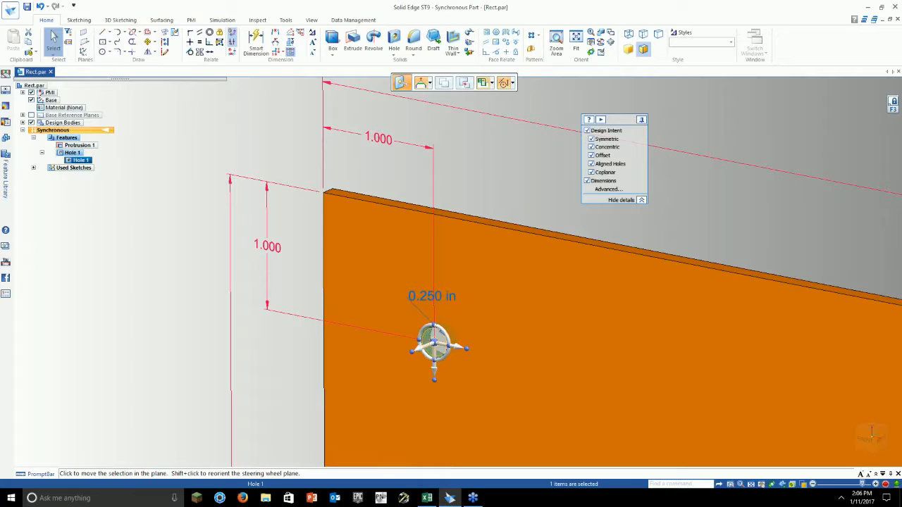
pyautogui.click(435, 344)
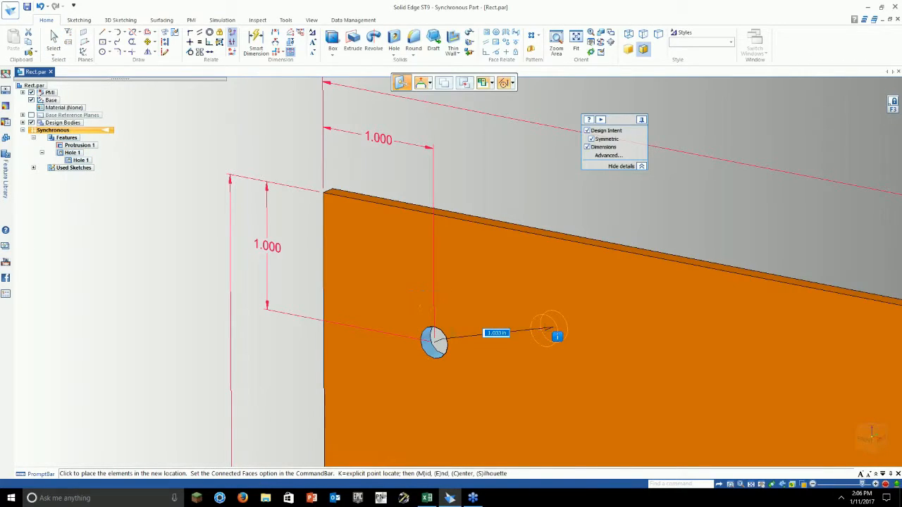
pyautogui.press('Escape')
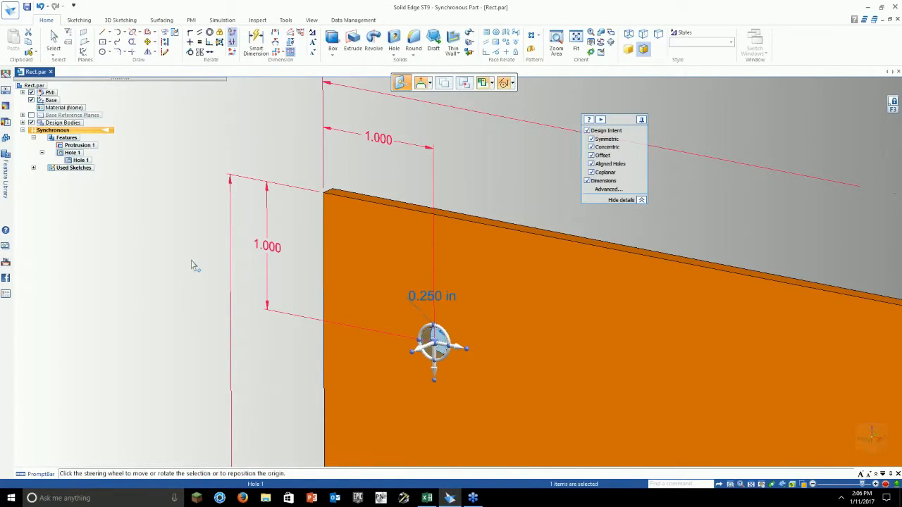
pyautogui.press('Escape')
# Step: Lay out a rectangular pattern of the hole on the plate's front face, spanning about 9.41 by 6.08 in toward the lower-right corner
pyautogui.scroll(-2, 191, 263)
pyautogui.keyDown('shift'); pyautogui.moveTo(160, 185); pyautogui.dragTo(134, 69, button='middle'); pyautogui.keyUp('shift')
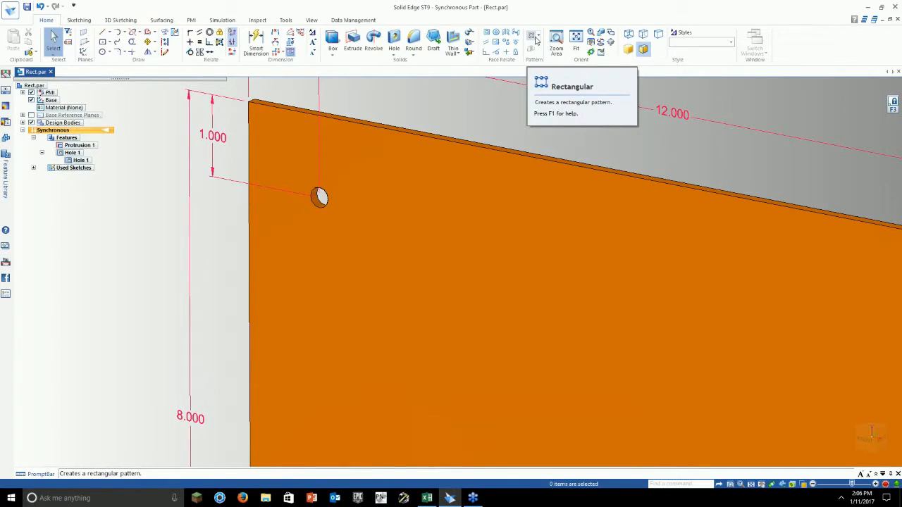
pyautogui.click(539, 37)
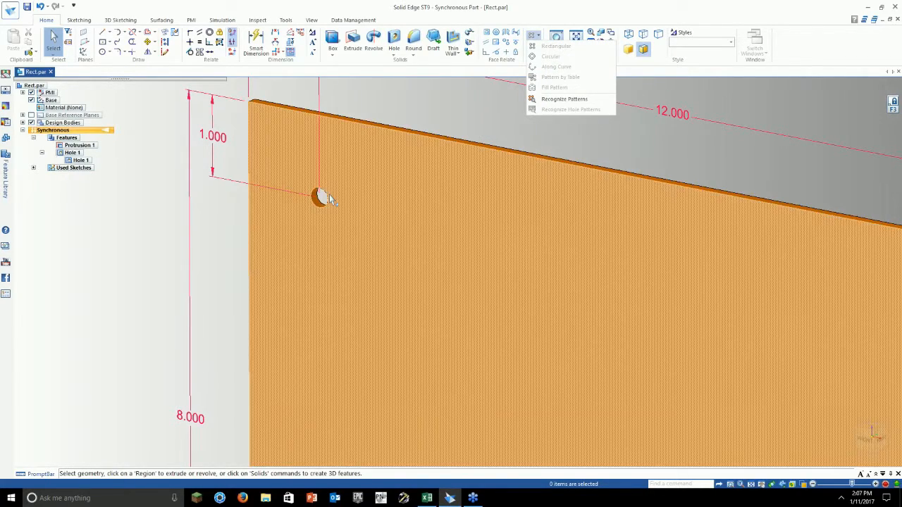
pyautogui.click(329, 195)
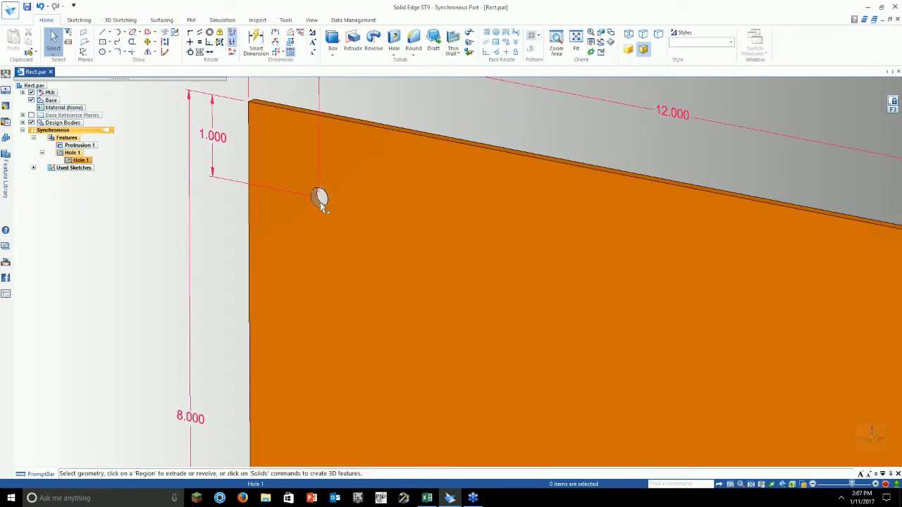
pyautogui.click(319, 199)
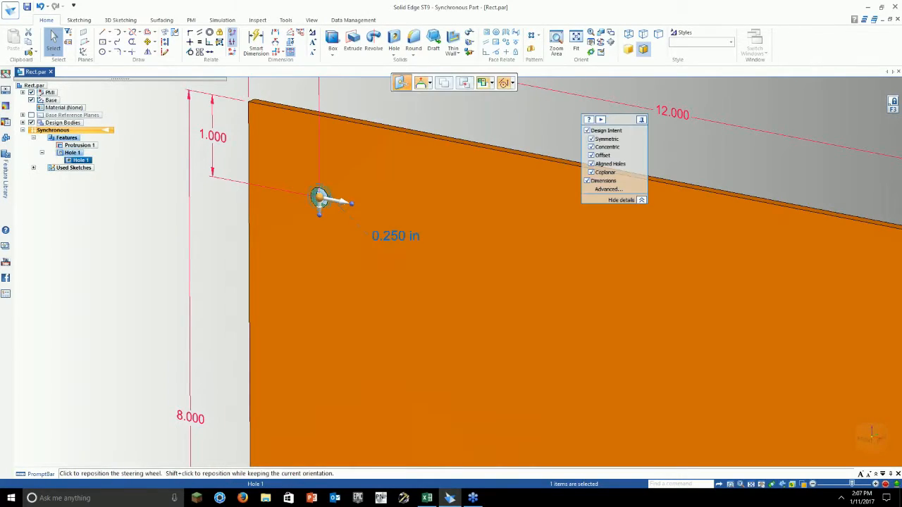
pyautogui.click(537, 37)
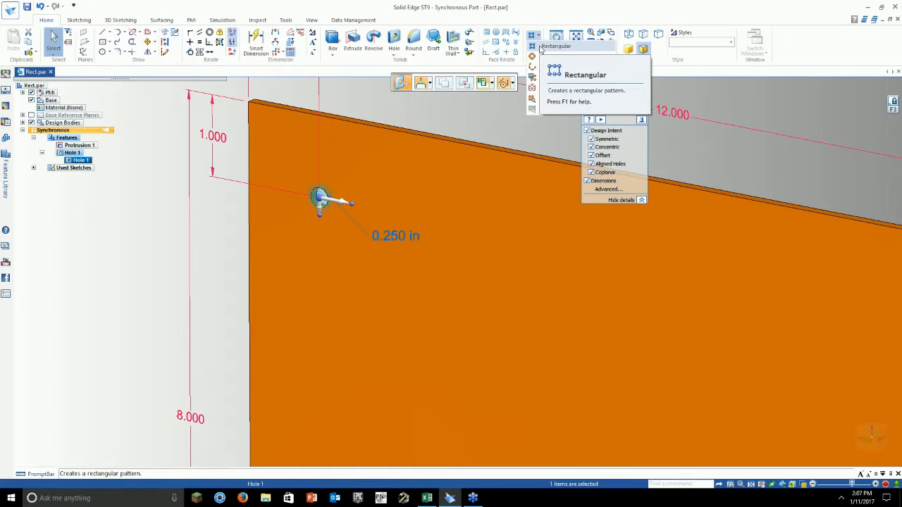
pyautogui.click(550, 45)
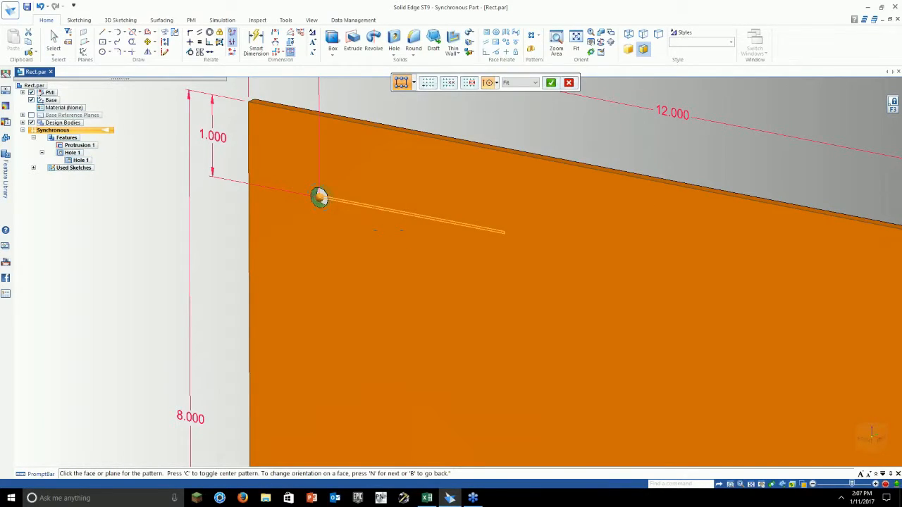
pyautogui.scroll(-3, 533, 313)
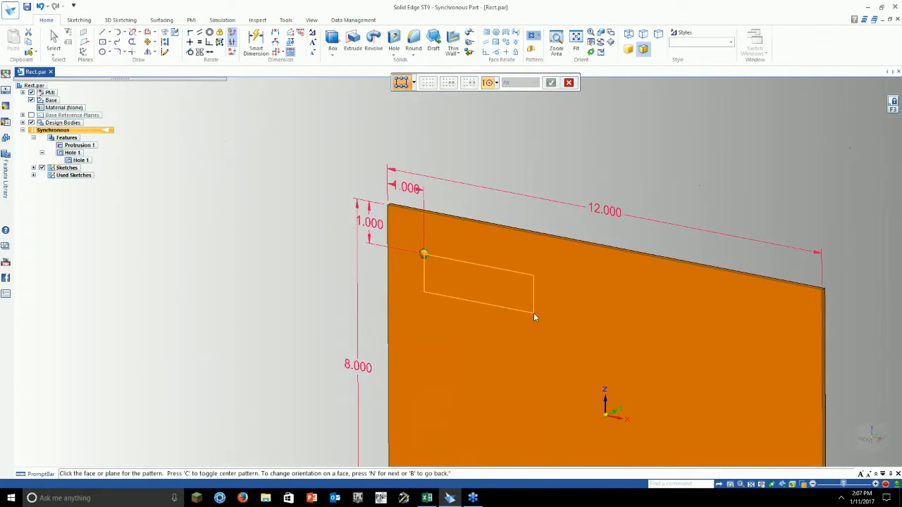
pyautogui.keyDown('shift'); pyautogui.moveTo(533, 313); pyautogui.dragTo(379, 171, button='middle'); pyautogui.keyUp('shift')
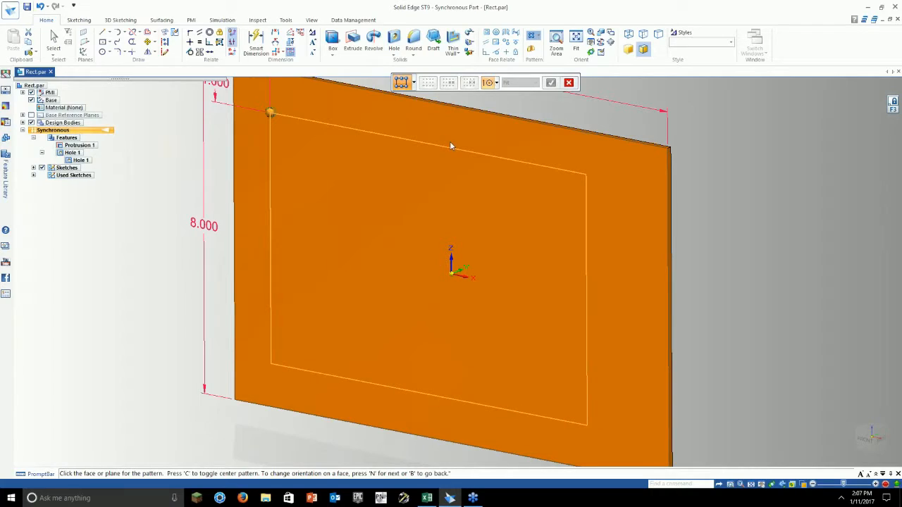
pyautogui.click(623, 436)
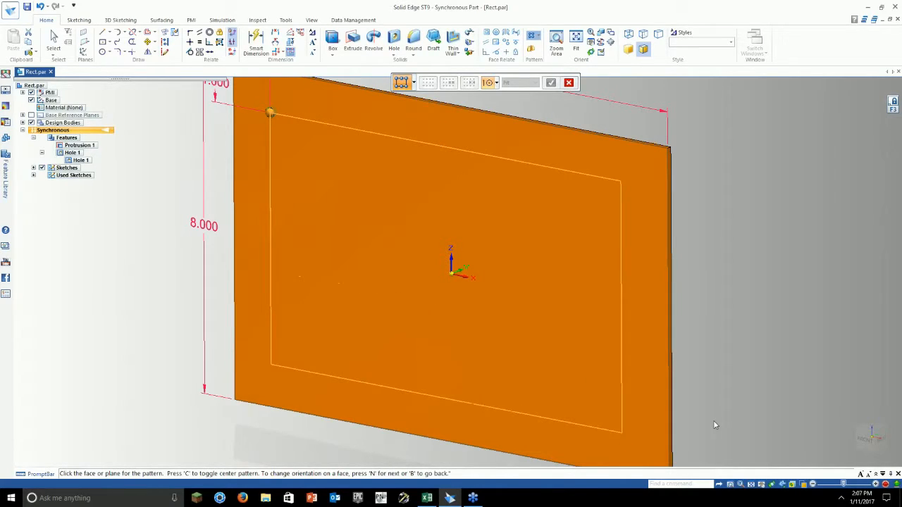
pyautogui.moveTo(696, 389)
pyautogui.mouseDown(button='middle')
pyautogui.moveTo(632, 399)
pyautogui.moveTo(624, 385)
pyautogui.moveTo(694, 389)
pyautogui.mouseUp(button='middle')
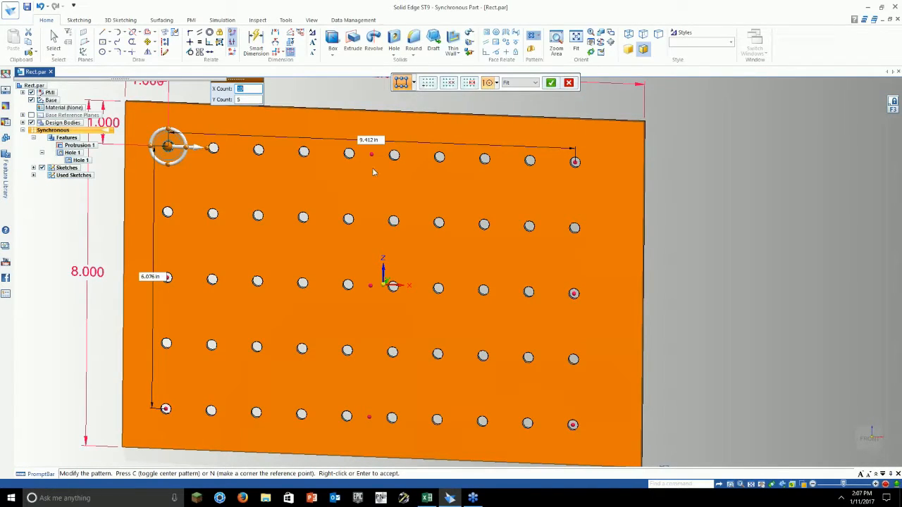
pyautogui.click(871, 439)
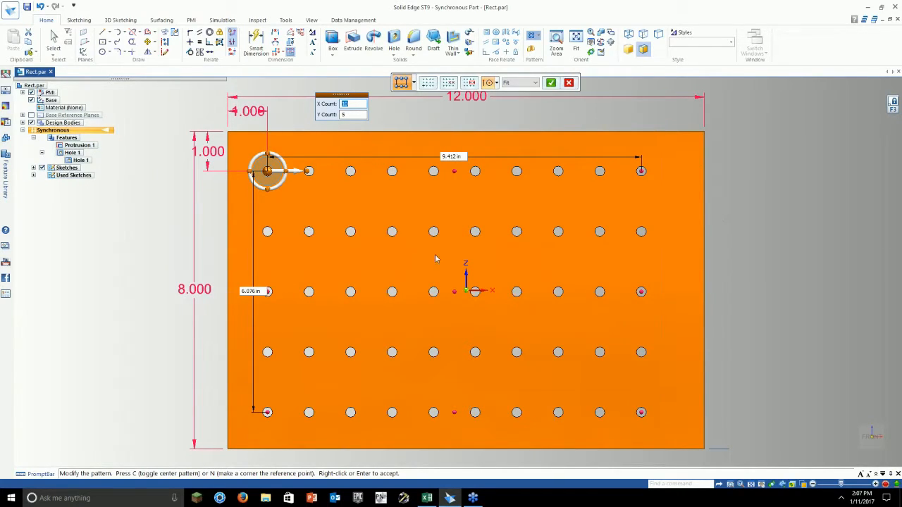
pyautogui.moveTo(436, 258); pyautogui.dragTo(401, 242, button='middle')
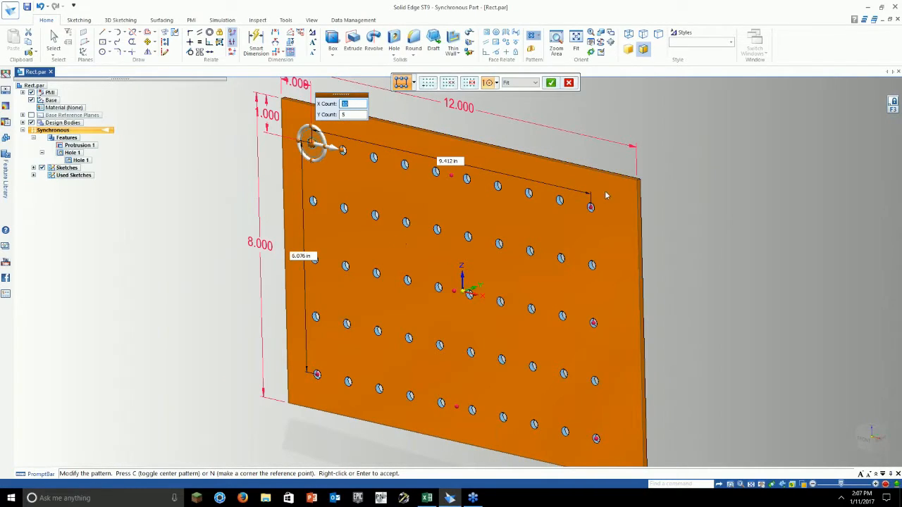
pyautogui.keyDown('shift'); pyautogui.moveTo(554, 146); pyautogui.dragTo(514, 141, button='middle'); pyautogui.keyUp('shift')
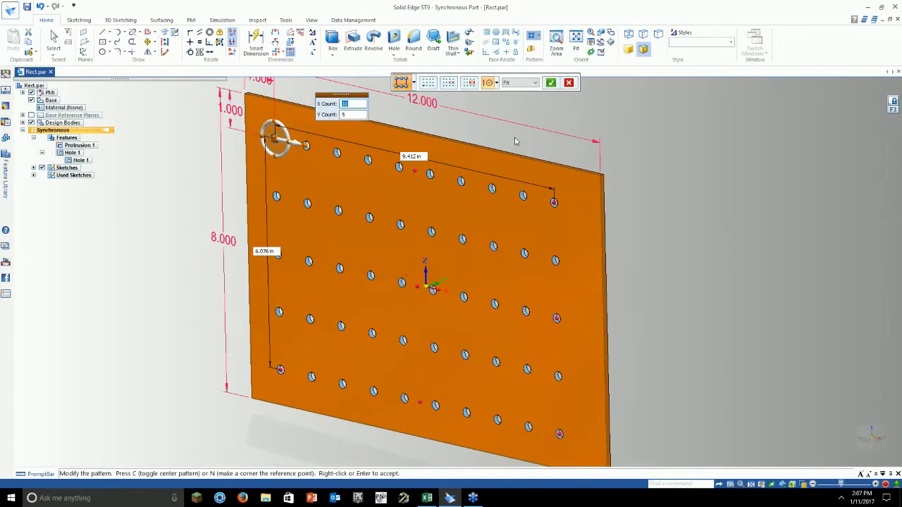
# Step: Keep the pattern's Fit fill style and set its overall spans to 10 in horizontally and 6 in vertically
pyautogui.click(522, 83)
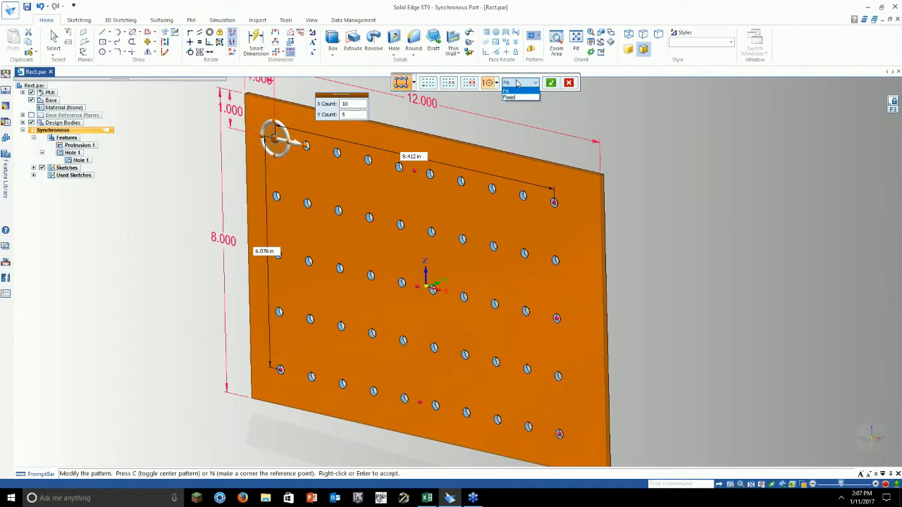
pyautogui.click(518, 91)
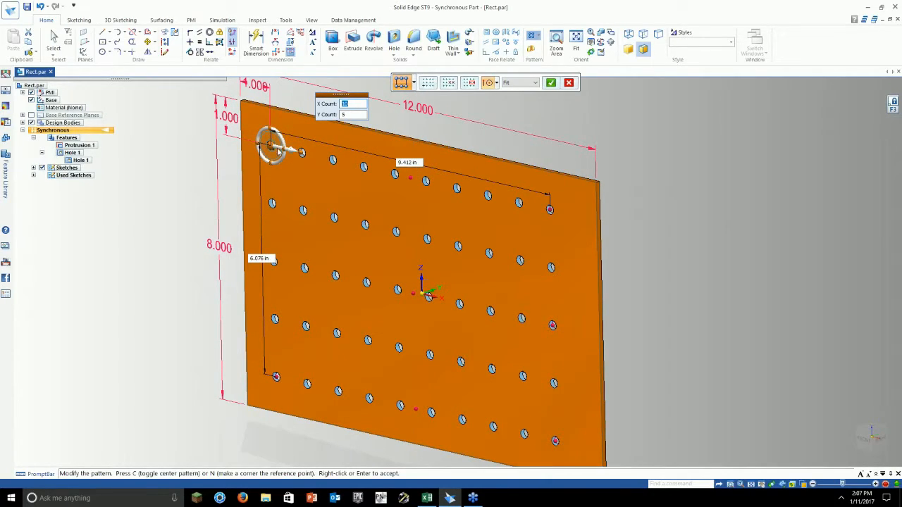
pyautogui.click(420, 165)
pyautogui.write('10')
pyautogui.press('Return')
pyautogui.click(250, 259)
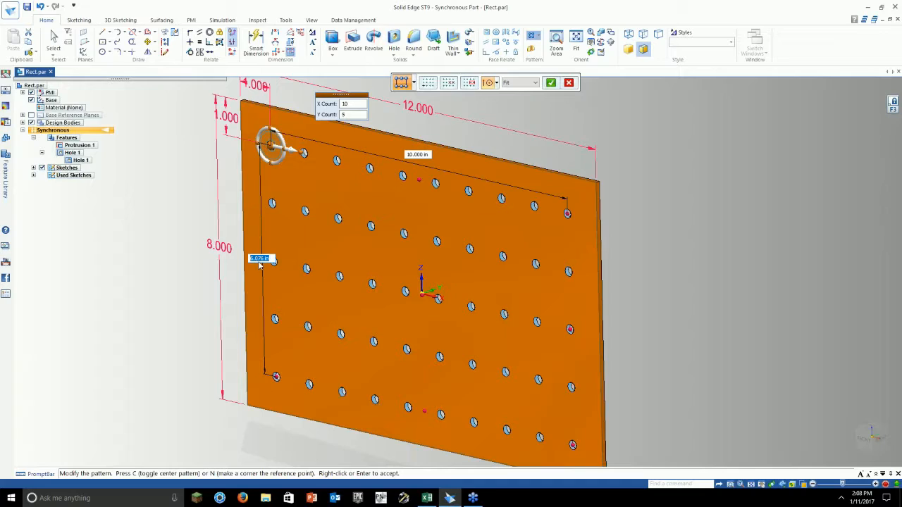
pyautogui.write('6')
pyautogui.press('Return')
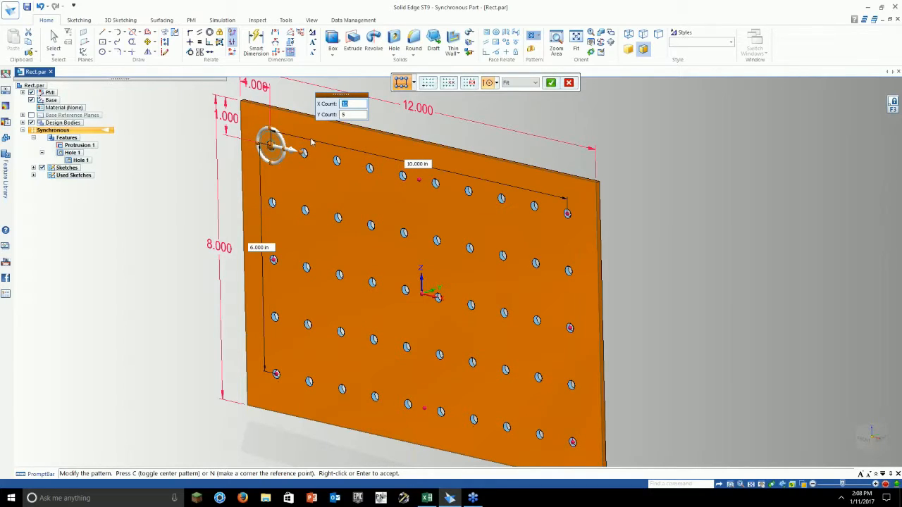
# Step: Set the pattern's X count to 8 with a Y count of 5, and accept the pattern
pyautogui.write('8')
pyautogui.press('Tab')
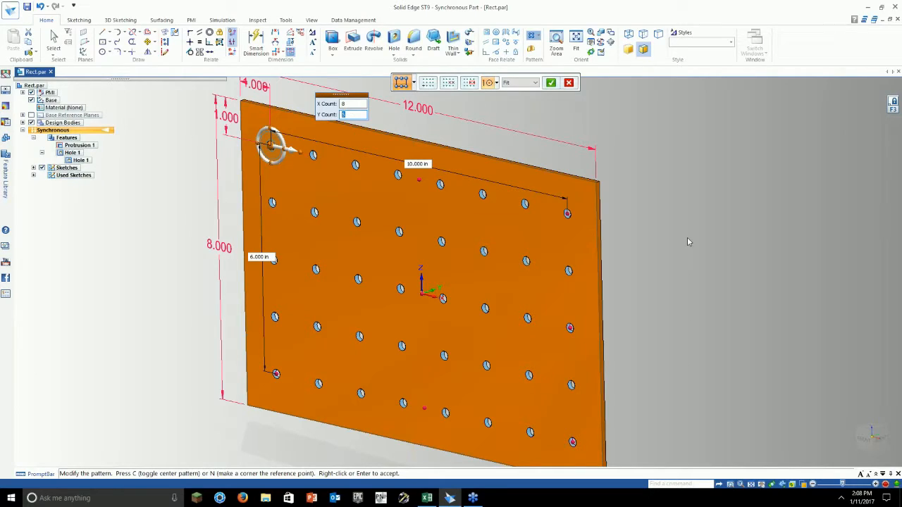
pyautogui.click(551, 83)
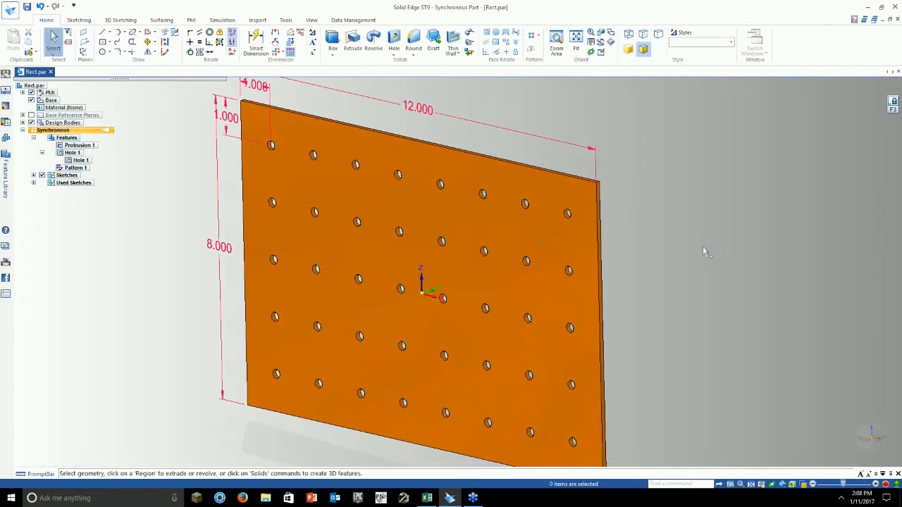
# Step: Open the hole pattern's definition to examine its counts and spans, and close it without changes
pyautogui.keyDown('shift'); pyautogui.moveTo(619, 289); pyautogui.dragTo(590, 276, button='middle'); pyautogui.keyUp('shift')
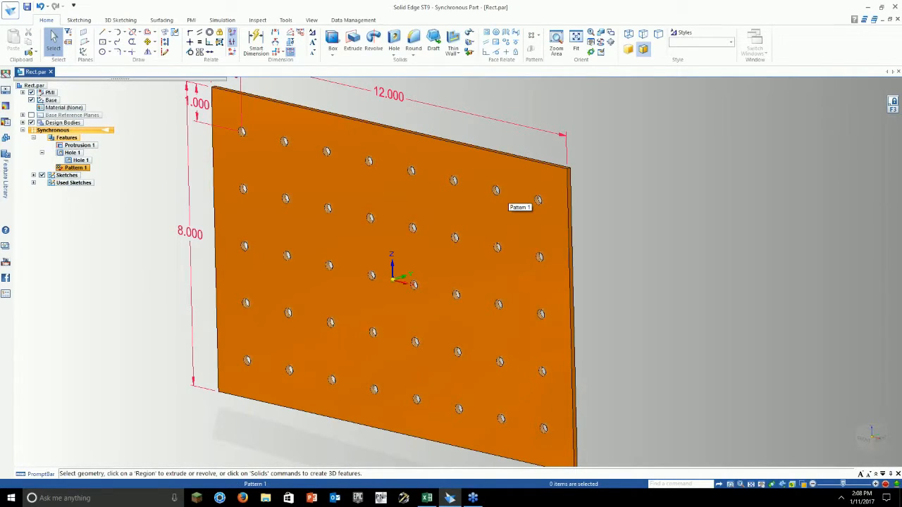
pyautogui.click(496, 191)
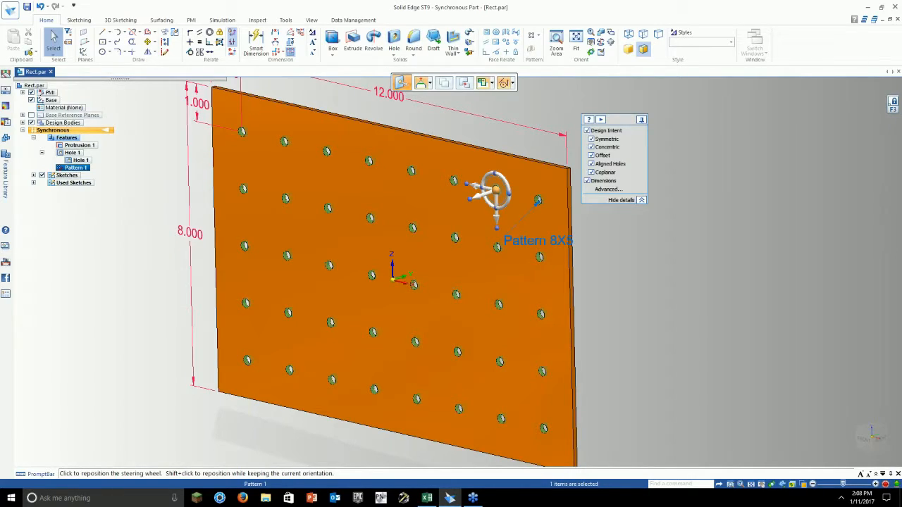
pyautogui.click(535, 249)
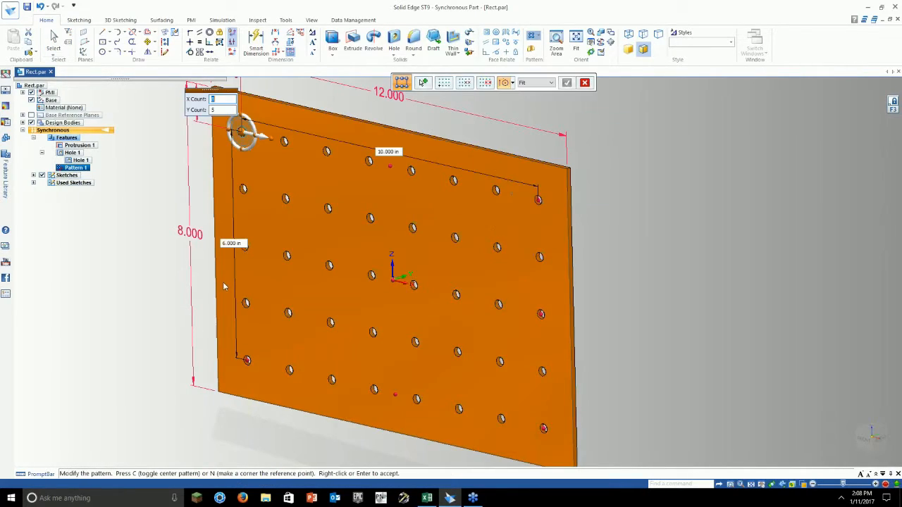
pyautogui.rightClick(623, 361)
pyautogui.keyDown('shift'); pyautogui.moveTo(623, 359); pyautogui.dragTo(580, 301, button='middle'); pyautogui.keyUp('shift')
pyautogui.press('Escape')
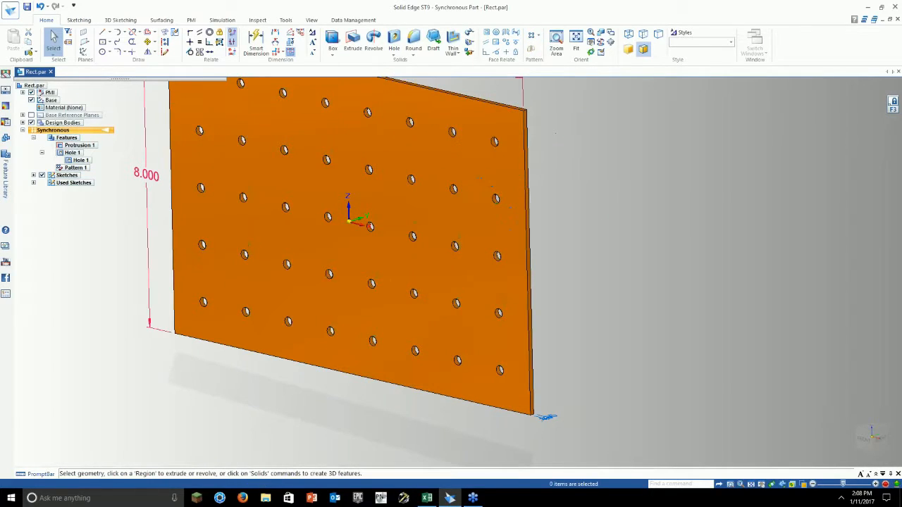
# Step: Dimension the horizontal distance from the pattern's lower-right hole to the plate's right edge
pyautogui.click(256, 43)
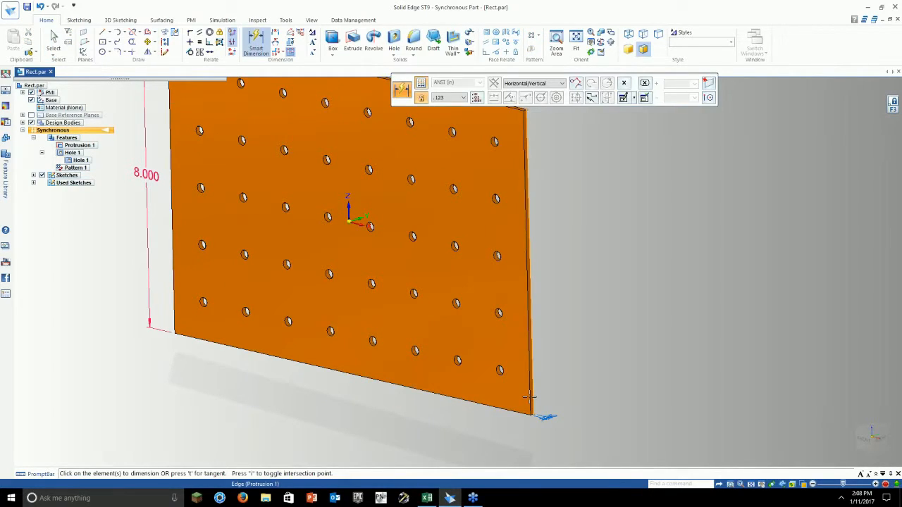
pyautogui.click(500, 376)
pyautogui.click(501, 423)
pyautogui.click(505, 426)
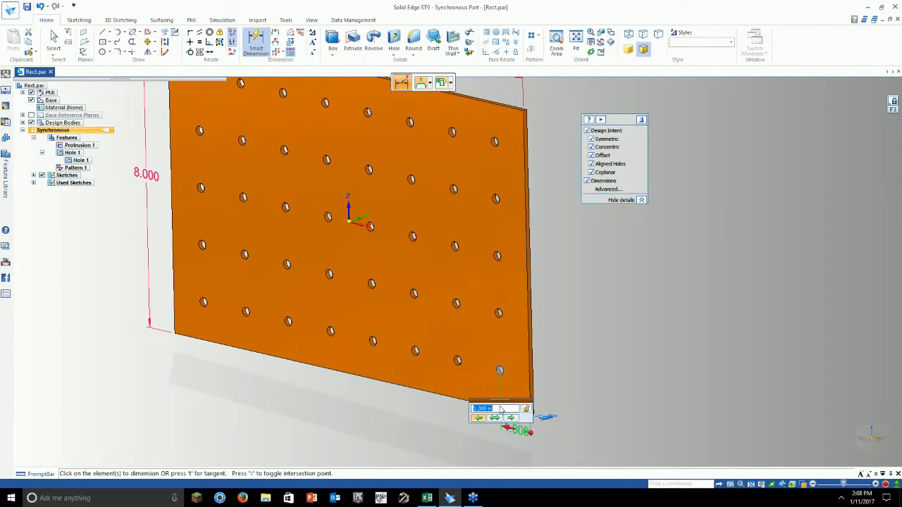
# Step: Try increasing the lower-right hole's edge distance up to 1.8 in, and restore it to 1 in
pyautogui.scroll(1, 499, 410)
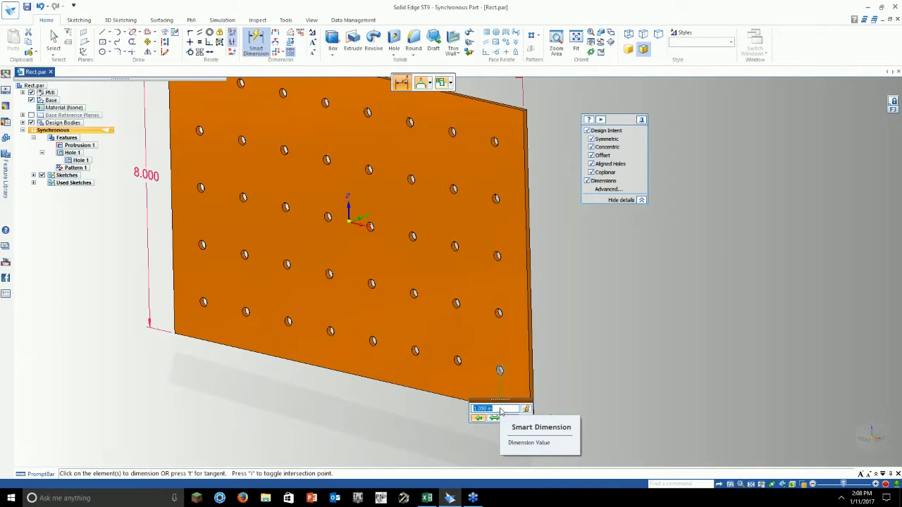
pyautogui.scroll(15, 499, 410)
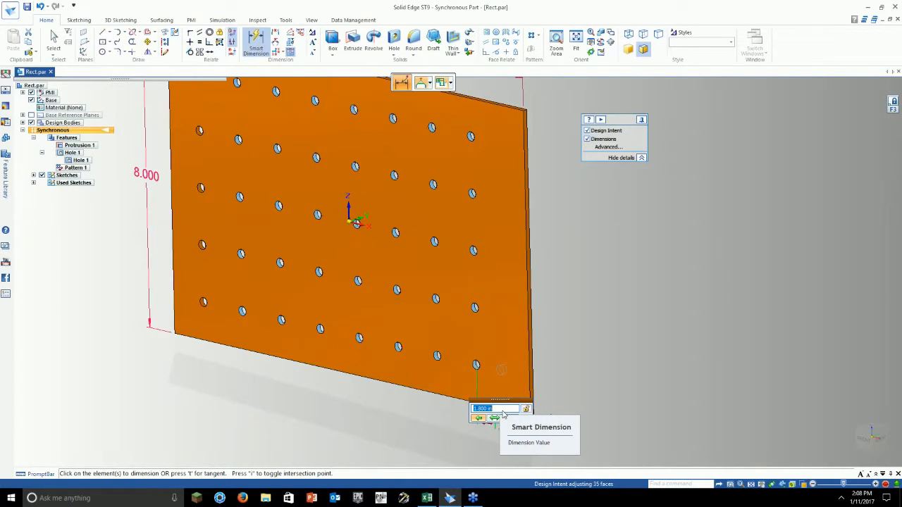
pyautogui.scroll(-16, 503, 414)
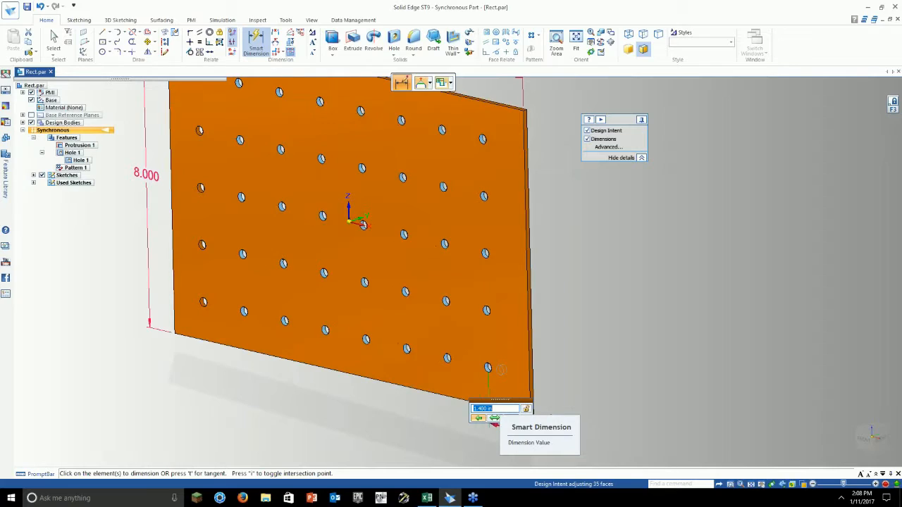
pyautogui.click(623, 314)
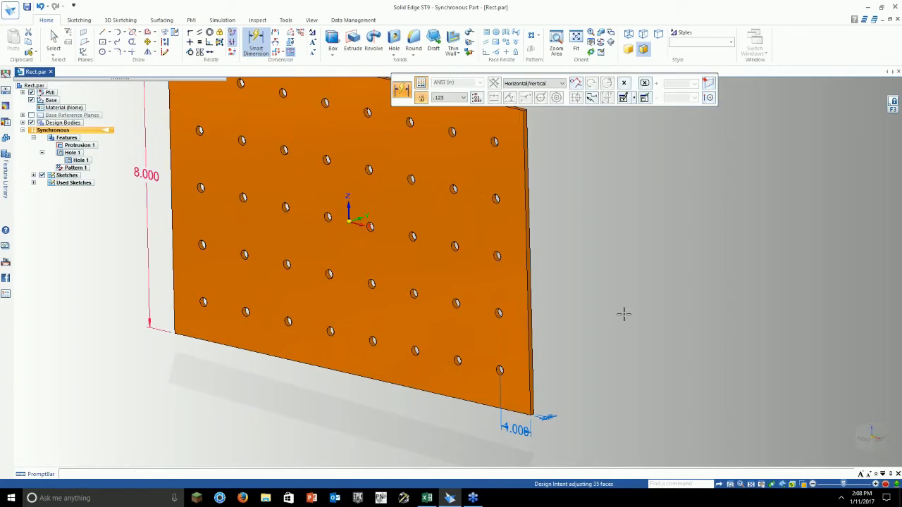
# Step: Try to dimension the vertical distance from the lower-right hole to the plate's bottom edge
pyautogui.click(500, 371)
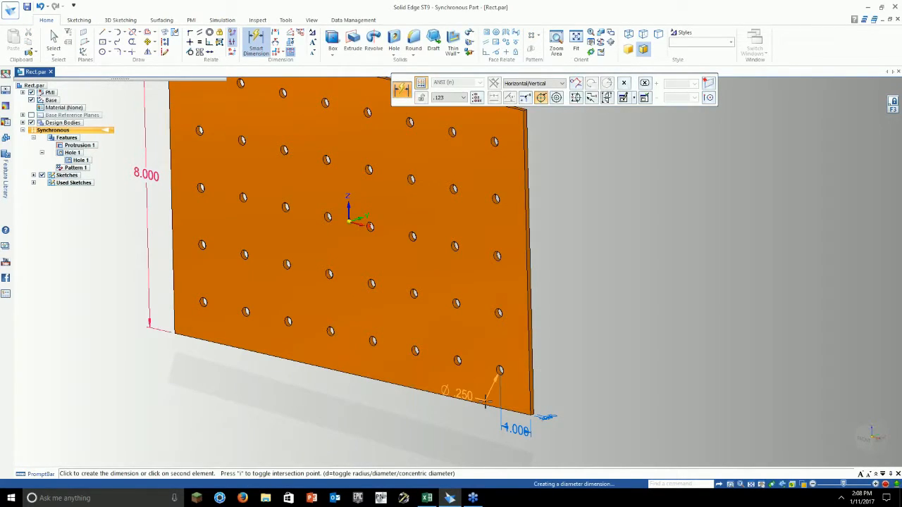
pyautogui.click(553, 397)
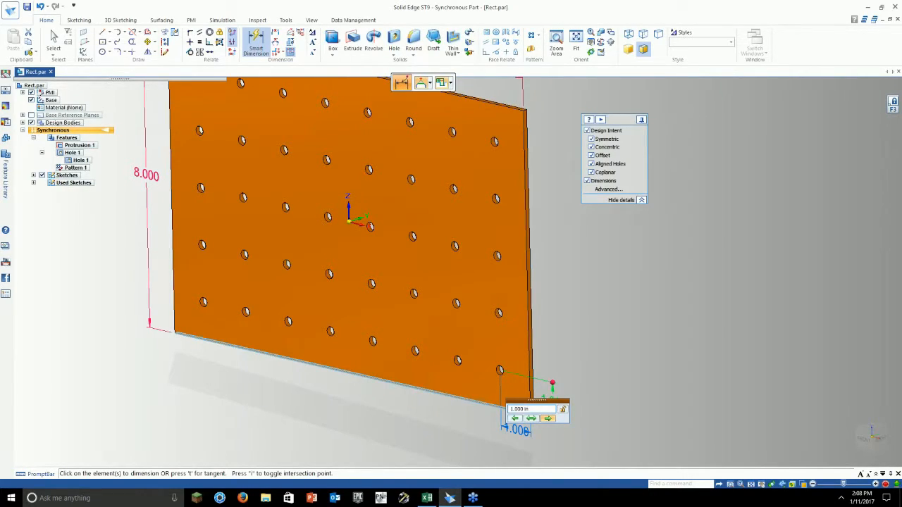
pyautogui.press('Return')
pyautogui.press('Escape')
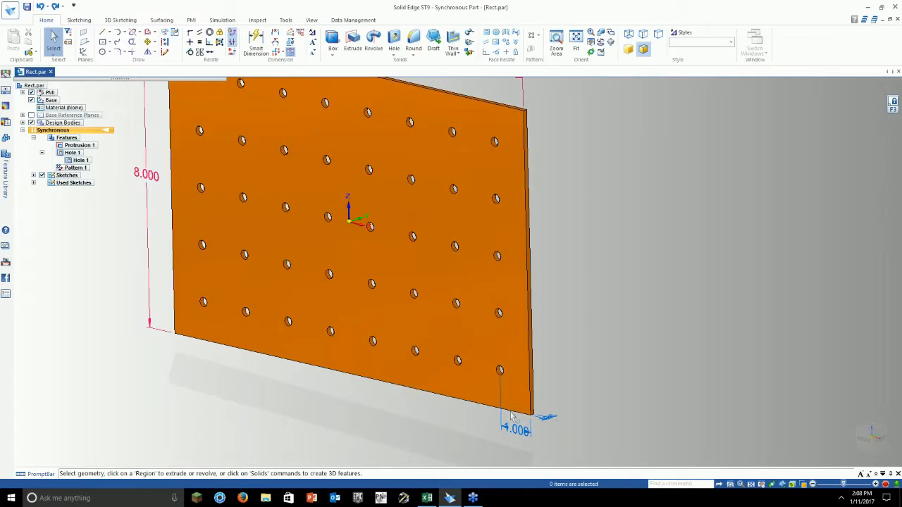
# Step: Try to move the whole hole pattern sideways across the plate from its lower-right hole
pyautogui.scroll(5, 512, 418)
pyautogui.click(477, 193)
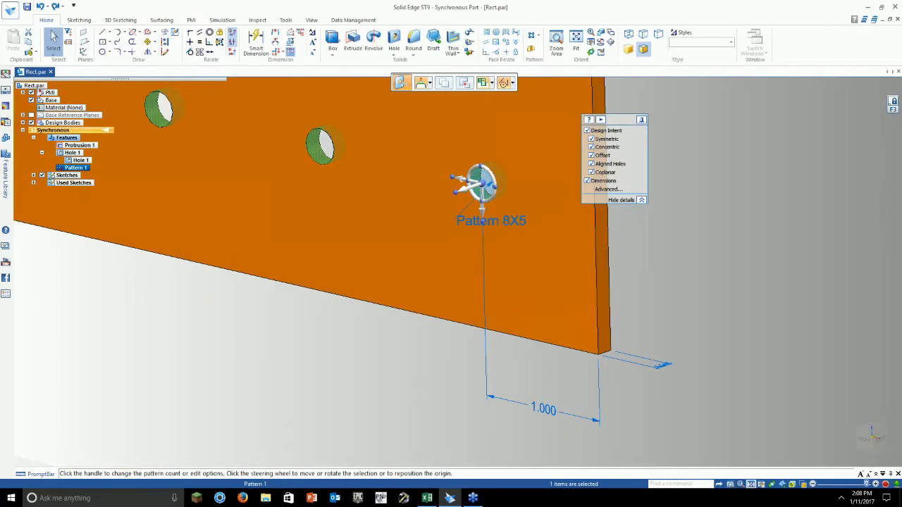
pyautogui.click(751, 484)
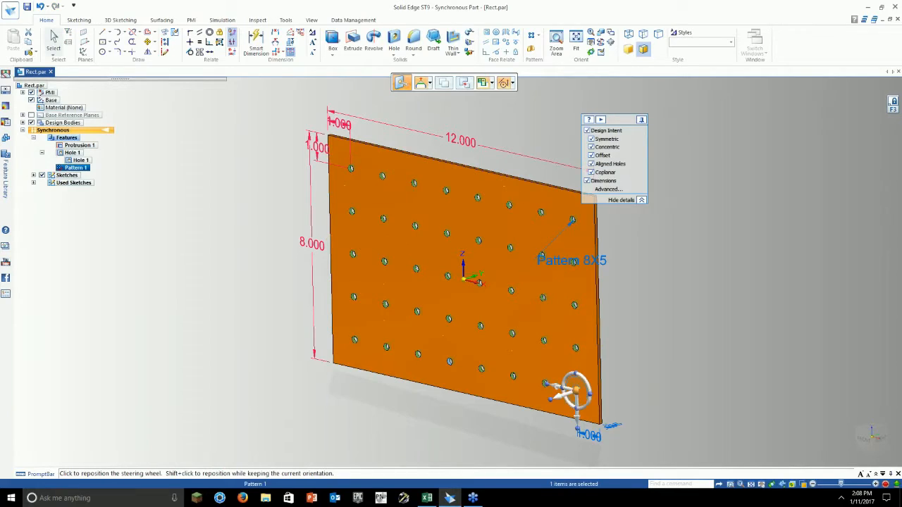
pyautogui.click(574, 389)
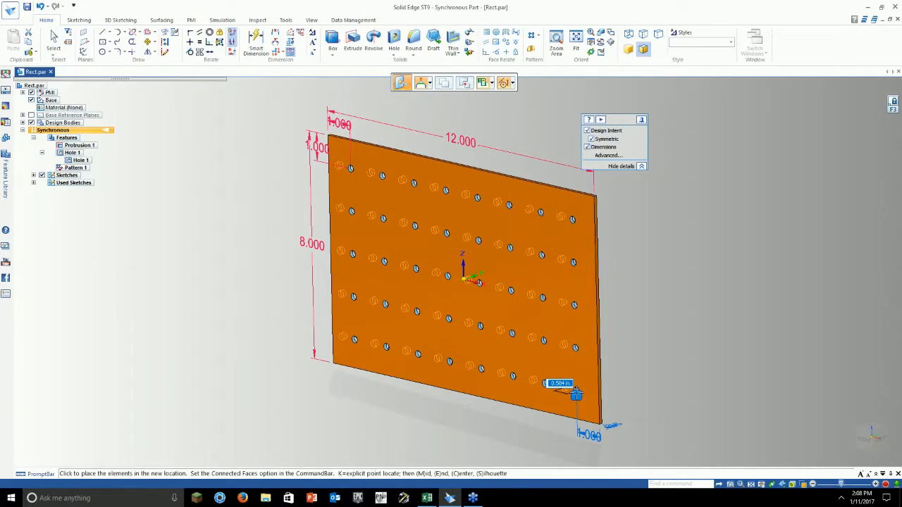
pyautogui.click(571, 392)
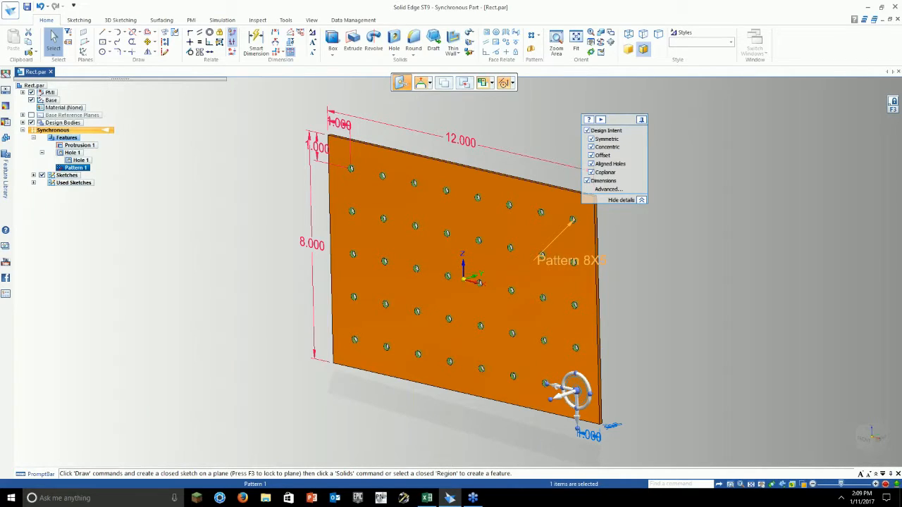
# Step: Edit the pattern and pull its lower-right corner inward to shrink it to about 4.68 by 3.74 in
pyautogui.click(542, 255)
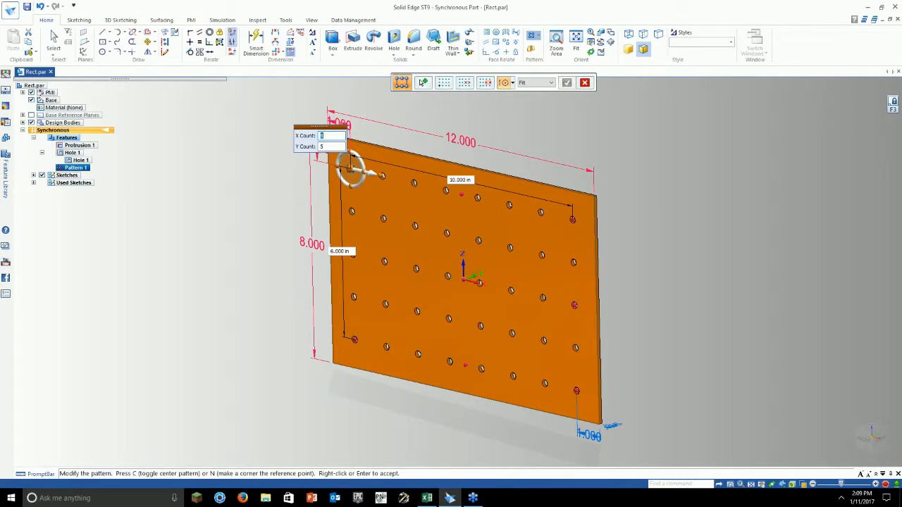
pyautogui.moveTo(576, 391); pyautogui.dragTo(457, 299)
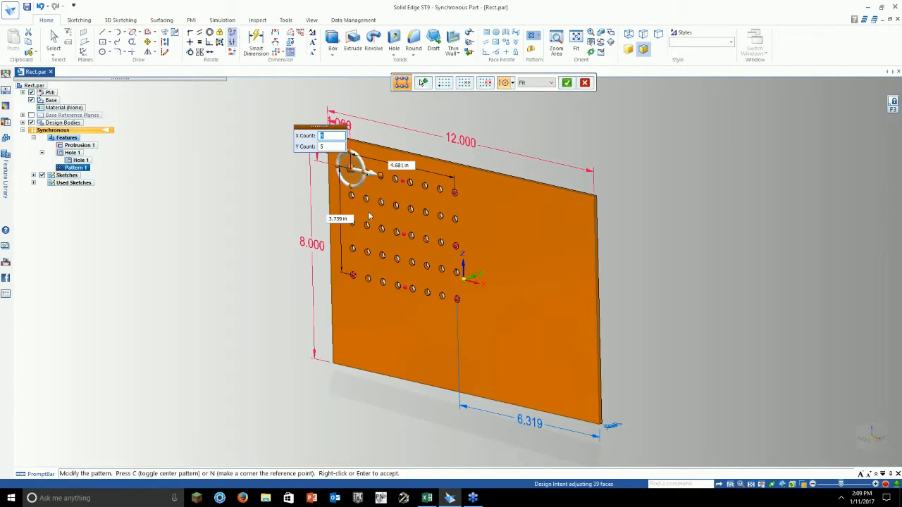
pyautogui.scroll(3, 397, 182)
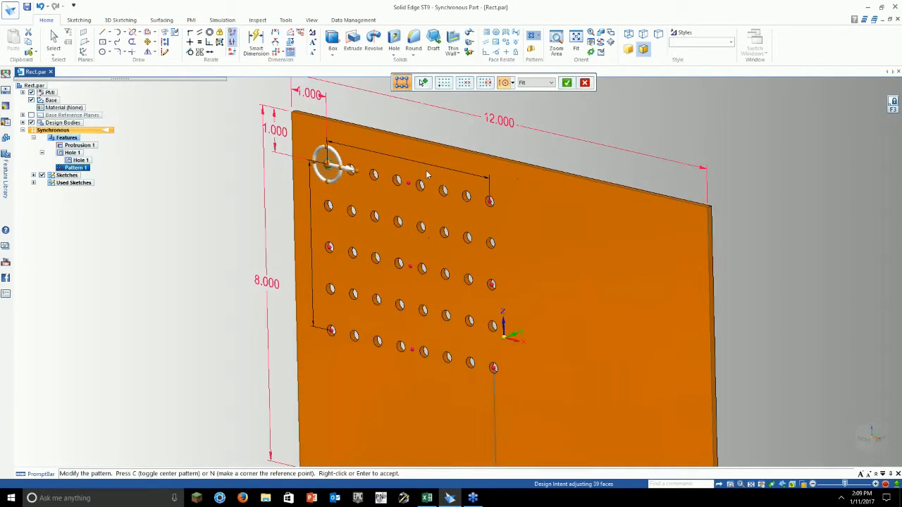
# Step: Switch the pattern to Fixed spacing with holes 1 in apart horizontally and 1.5 in apart vertically, and accept it
pyautogui.click(536, 82)
pyautogui.click(530, 96)
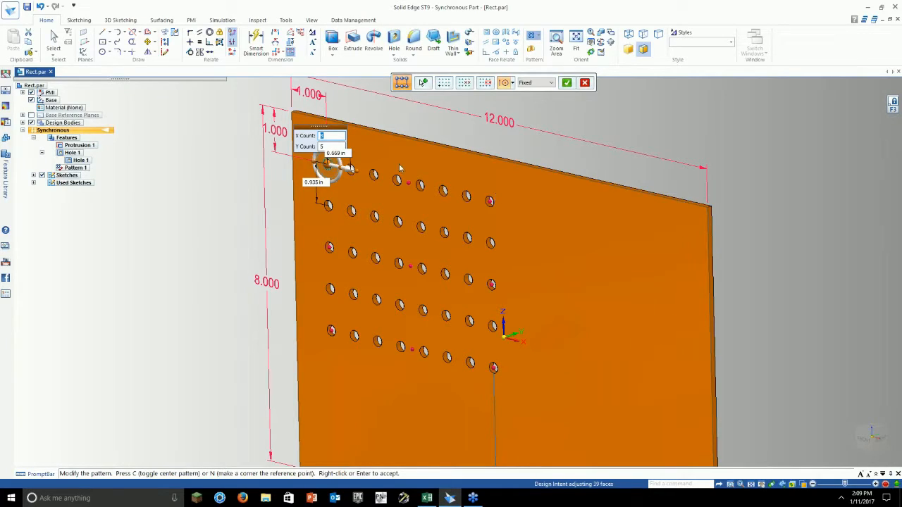
pyautogui.click(349, 154)
pyautogui.write('1')
pyautogui.press('Tab')
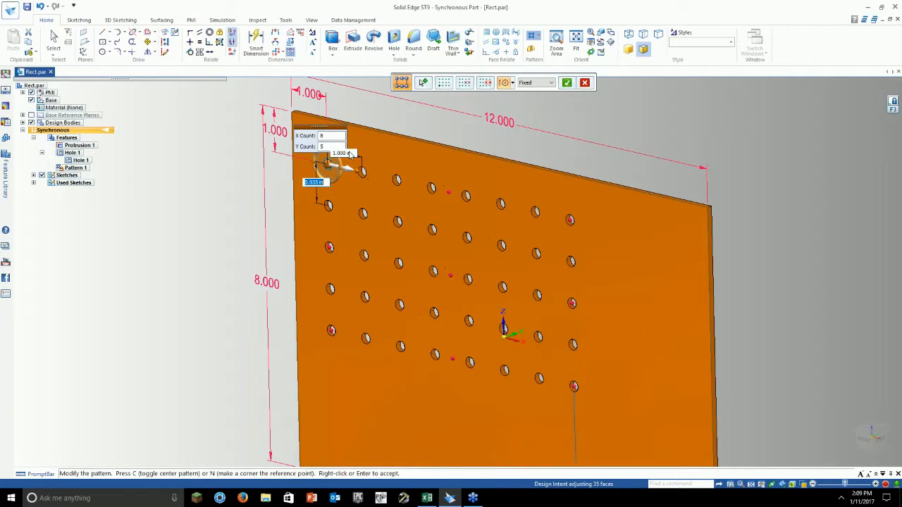
pyautogui.write('1.5')
pyautogui.press('Return')
pyautogui.click(567, 222)
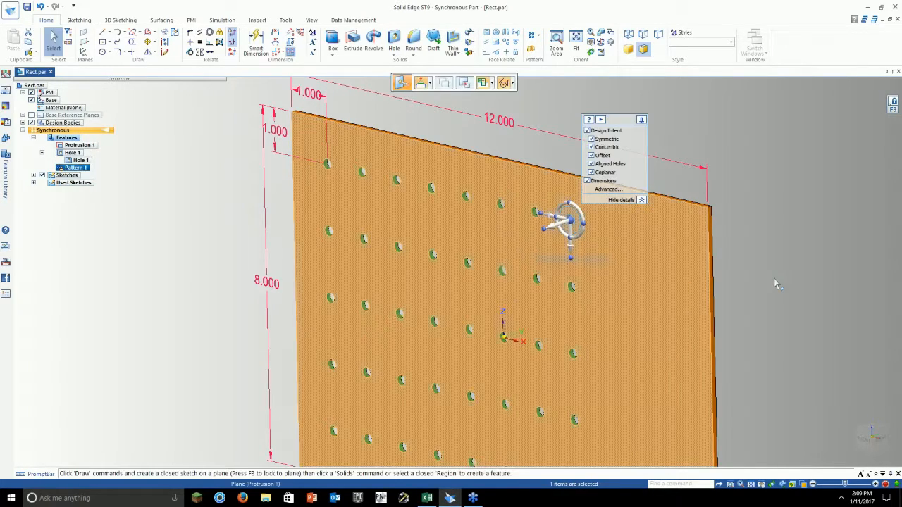
pyautogui.click(703, 249)
pyautogui.keyDown('shift'); pyautogui.moveTo(727, 236); pyautogui.dragTo(678, 189, button='middle'); pyautogui.keyUp('shift')
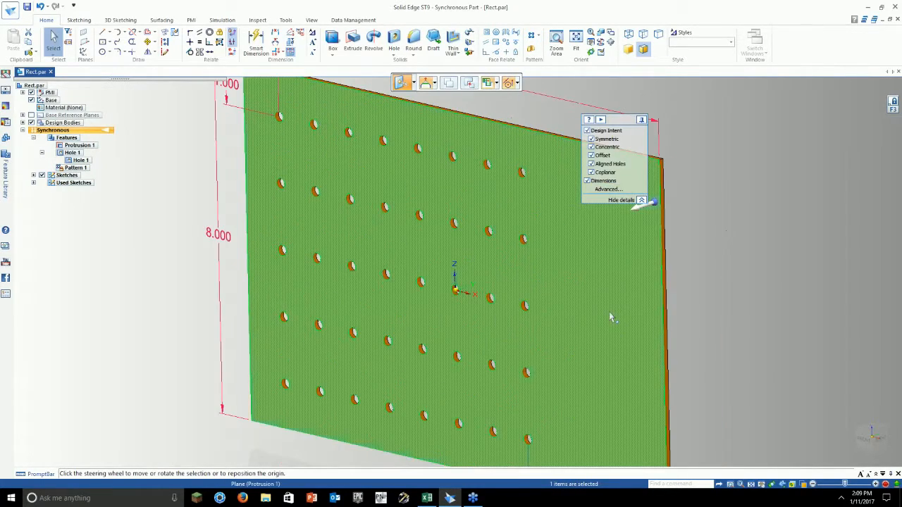
pyautogui.press('Escape')
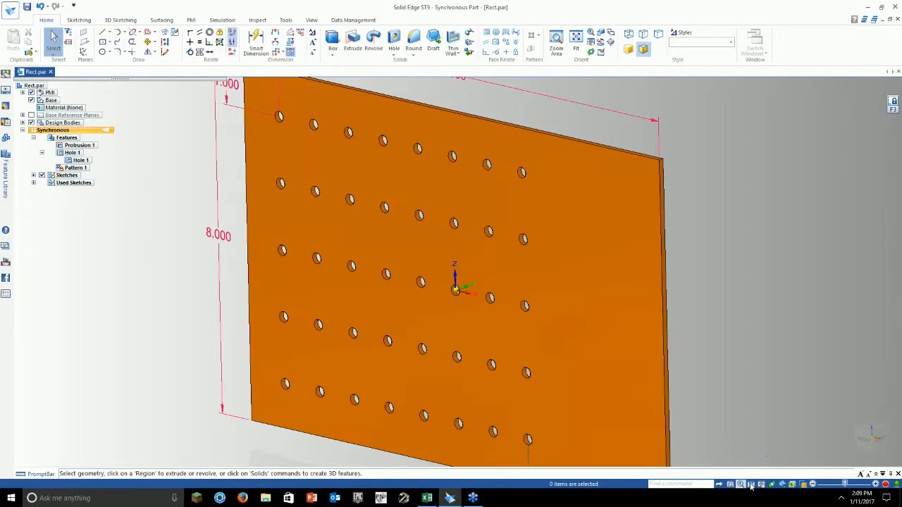
# Step: Try to set the lower-right hole's distance to the plate's right edge to 1 in
pyautogui.click(751, 485)
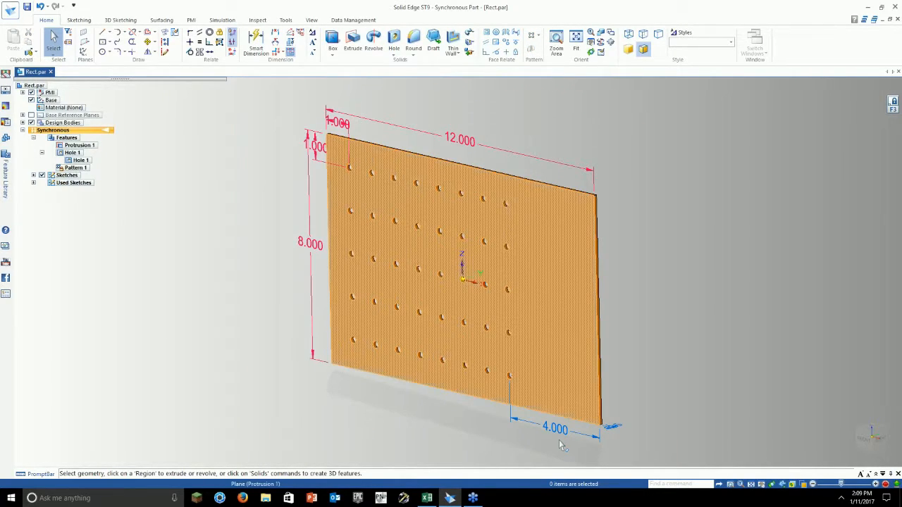
pyautogui.click(510, 377)
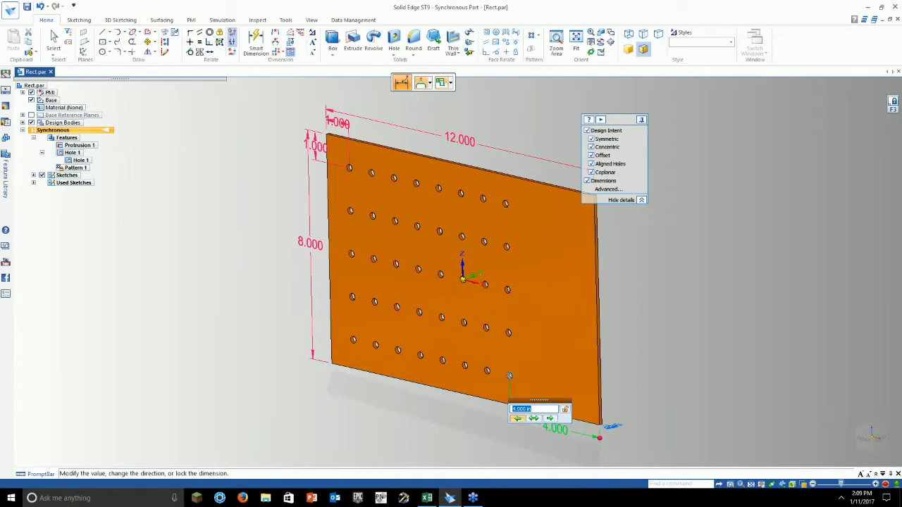
pyautogui.write('1')
pyautogui.press('Return')
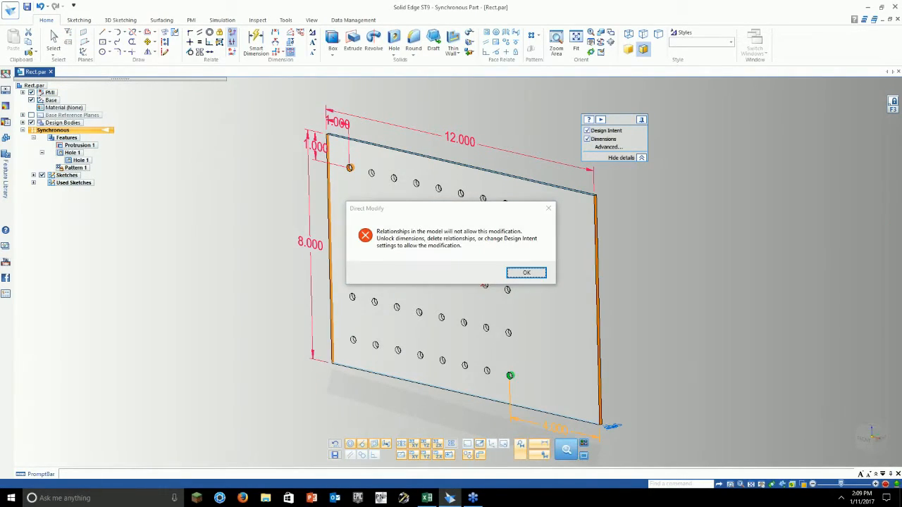
pyautogui.press('Return')
# Step: Delete the dimension between the lower-right hole and the plate's right edge
pyautogui.click(543, 430)
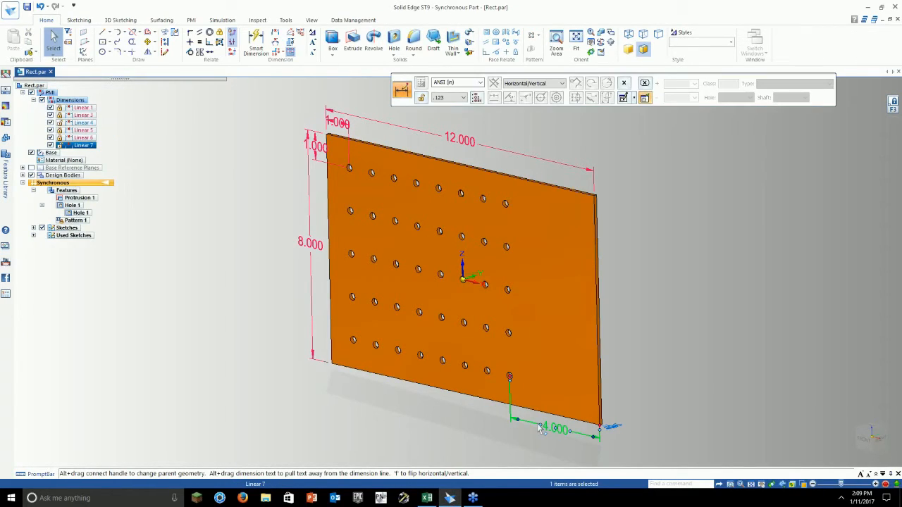
pyautogui.press('Delete')
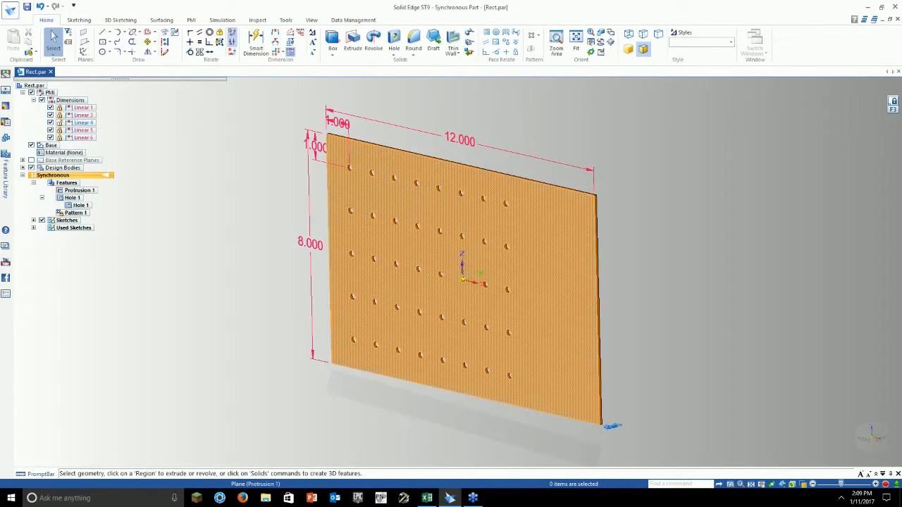
pyautogui.click(505, 289)
pyautogui.press('Escape')
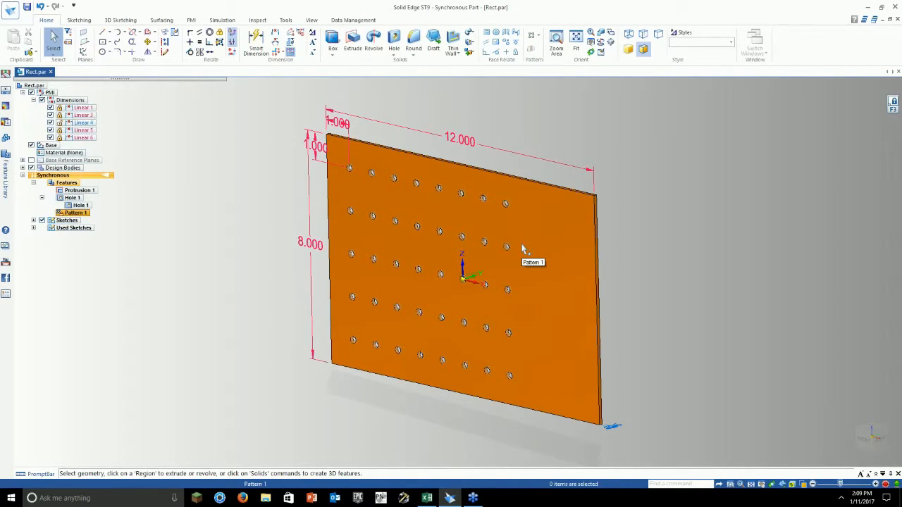
# Step: Try to extend the hole pattern to 11 columns by stretching its lower-right corner toward the plate's right edge
pyautogui.scroll(5, 463, 262)
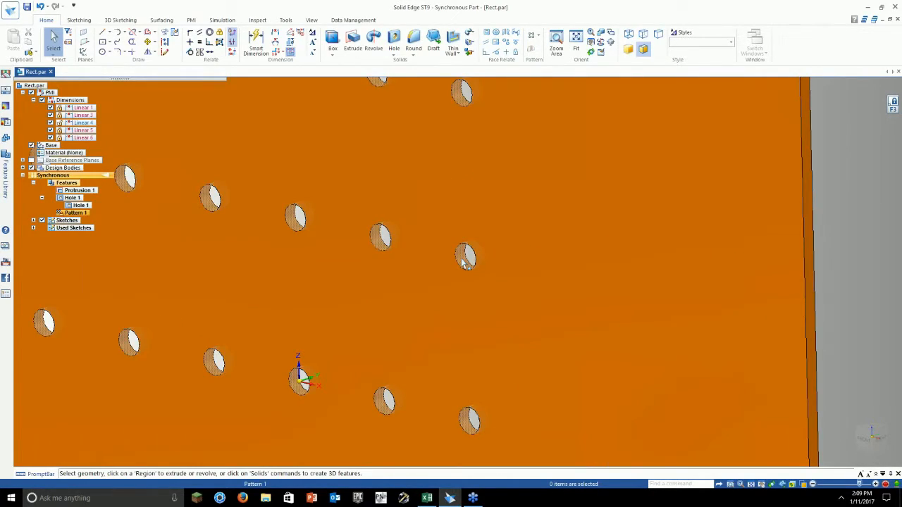
pyautogui.click(464, 261)
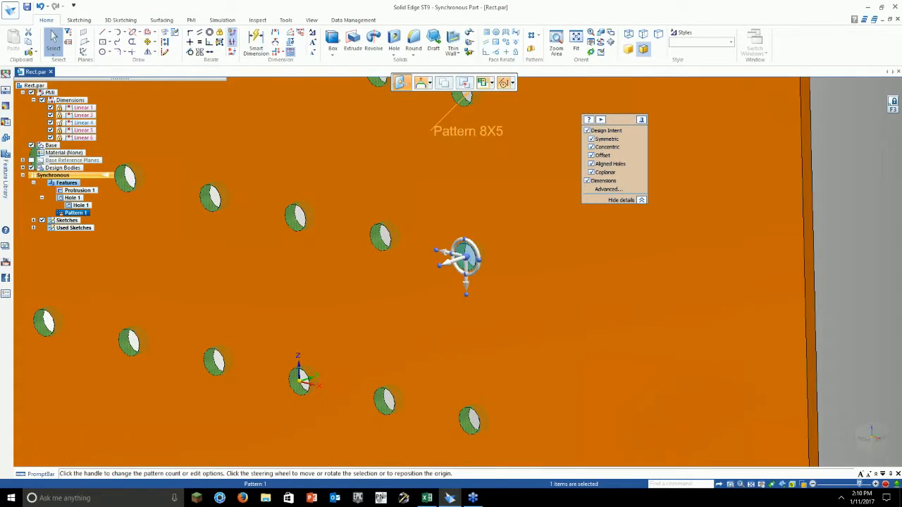
pyautogui.click(461, 133)
pyautogui.scroll(-5, 585, 208)
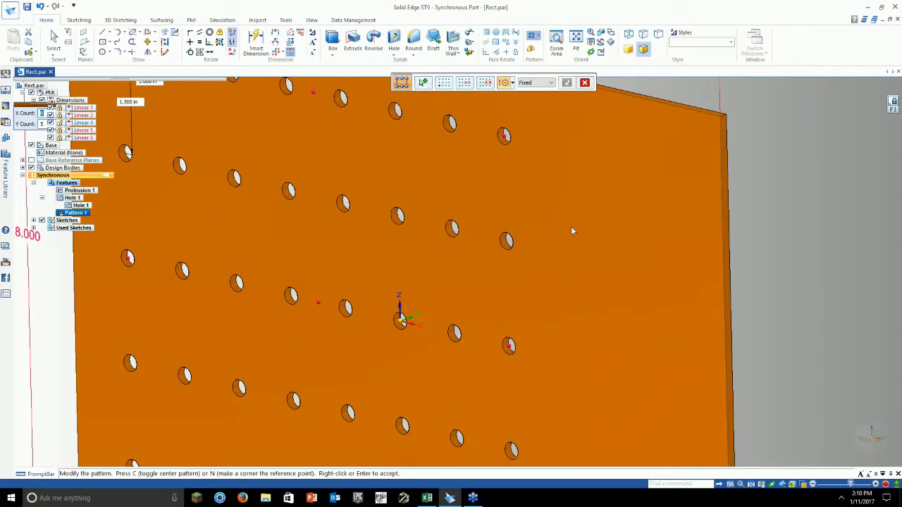
pyautogui.scroll(-2, 592, 214)
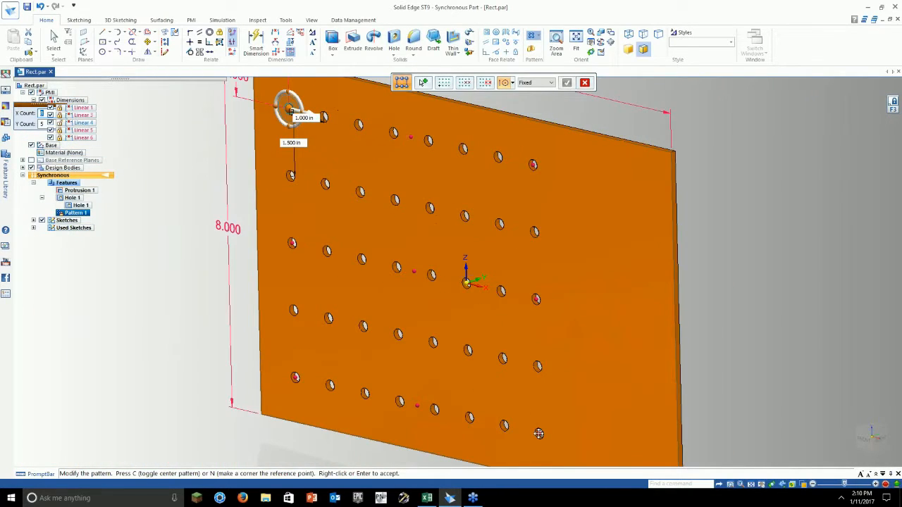
pyautogui.moveTo(601, 454); pyautogui.dragTo(649, 464)
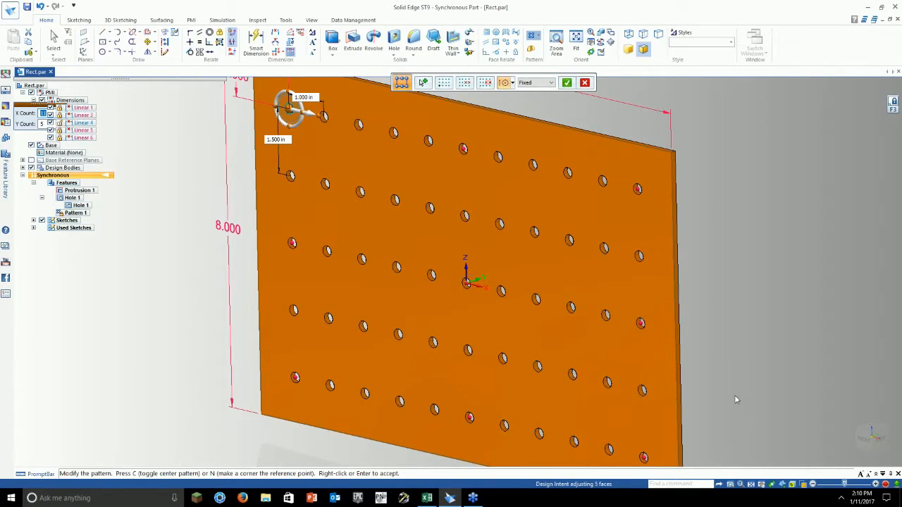
pyautogui.rightClick(745, 381)
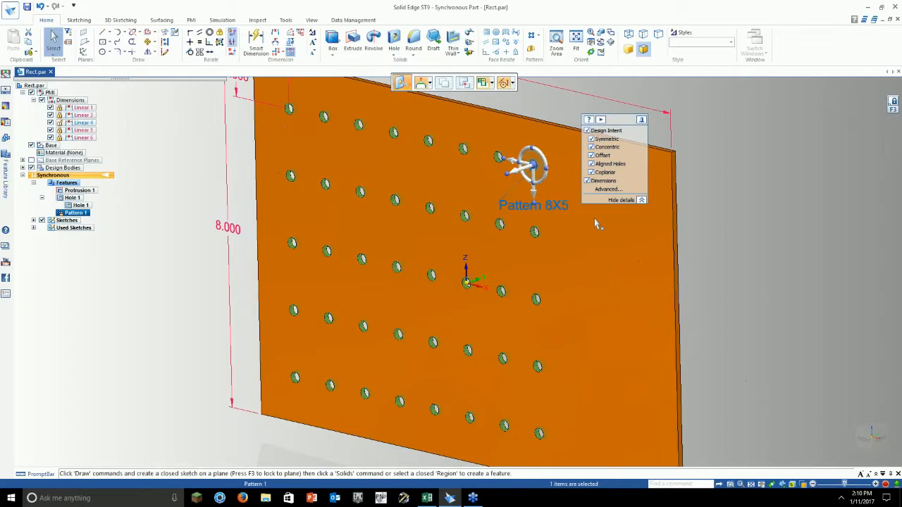
# Step: Edit the hole pattern's X count, trying 12 and settling on 11, and accept the pattern
pyautogui.click(533, 205)
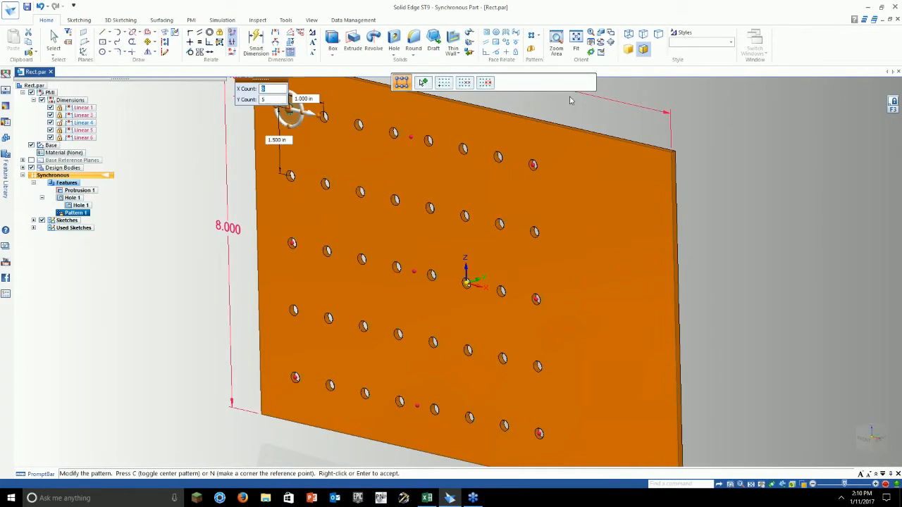
pyautogui.write('12')
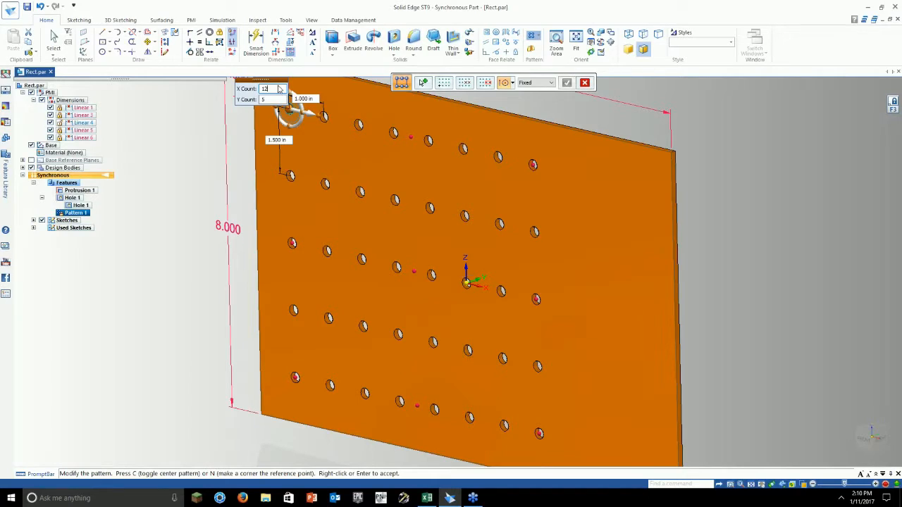
pyautogui.press('Return')
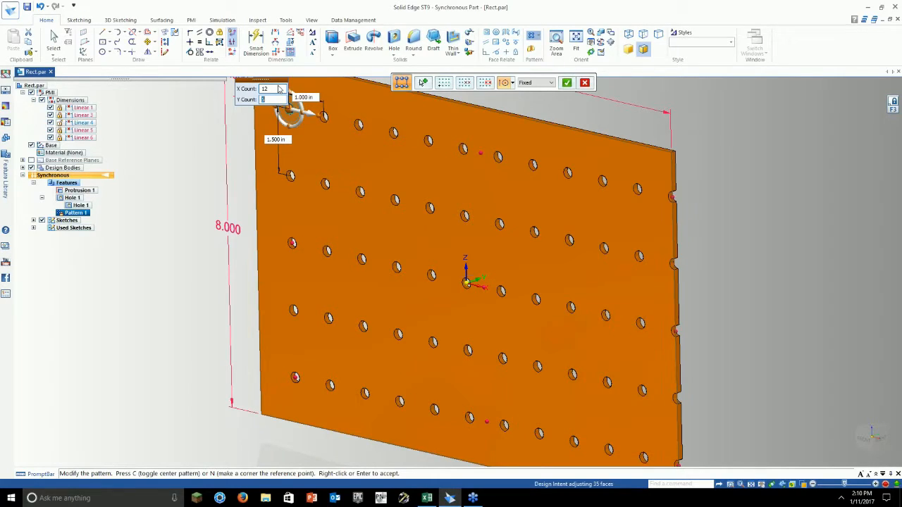
pyautogui.write('11')
pyautogui.press('Tab')
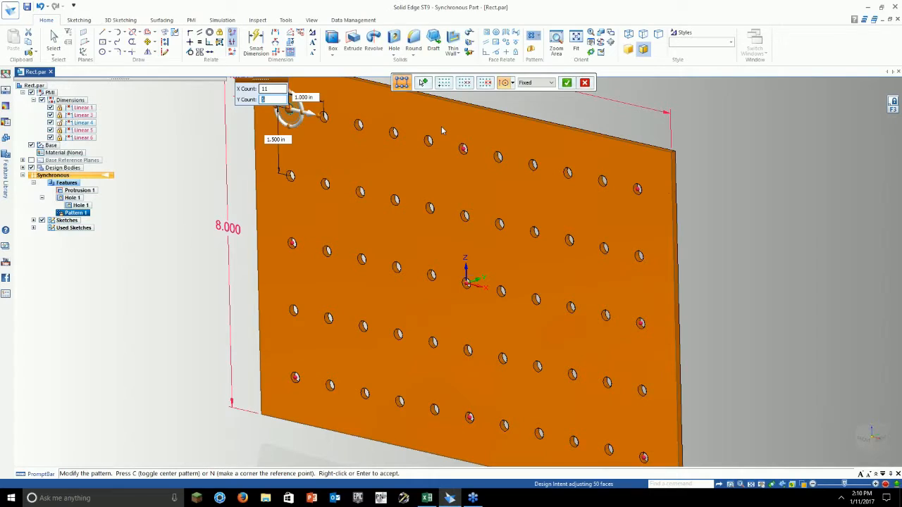
pyautogui.click(567, 84)
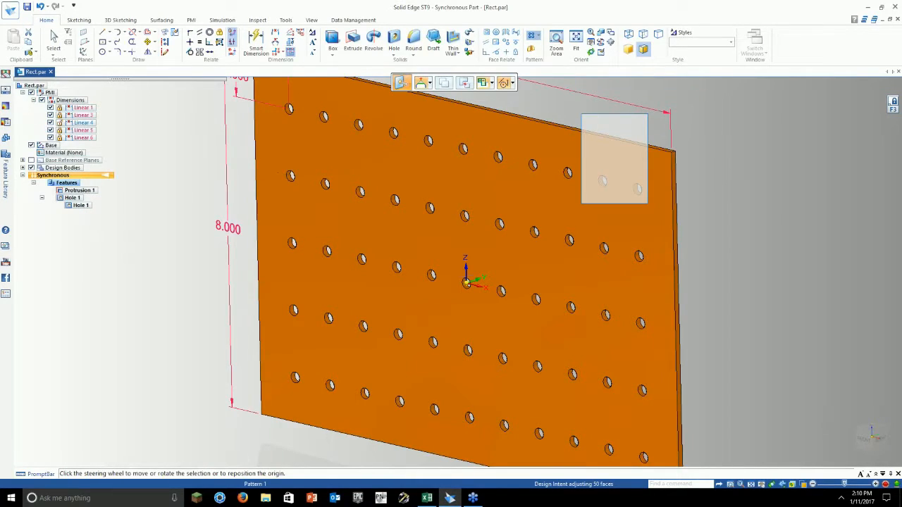
pyautogui.click(745, 219)
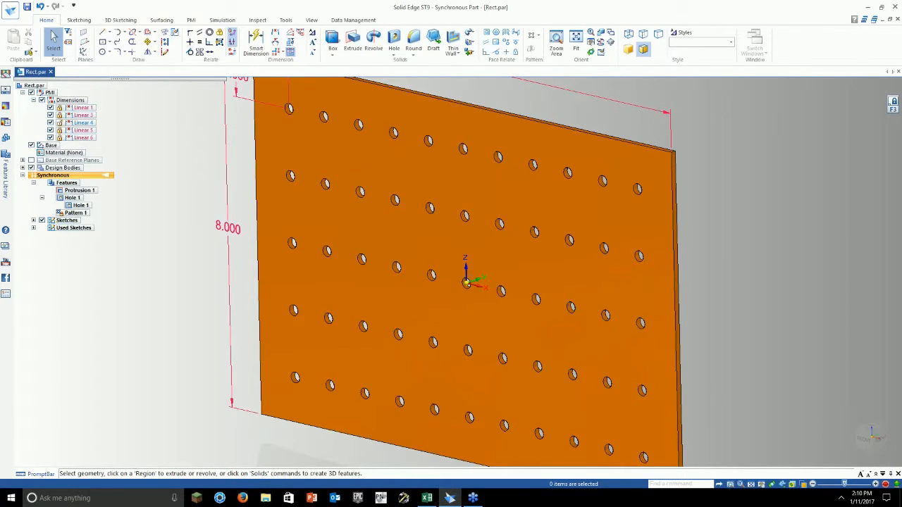
# Step: Sketch a rectangle centred on the plate's front face so that it encloses the inner holes of the middle three rows
pyautogui.keyDown('shift'); pyautogui.moveTo(709, 395); pyautogui.dragTo(671, 392, button='middle'); pyautogui.keyUp('shift')
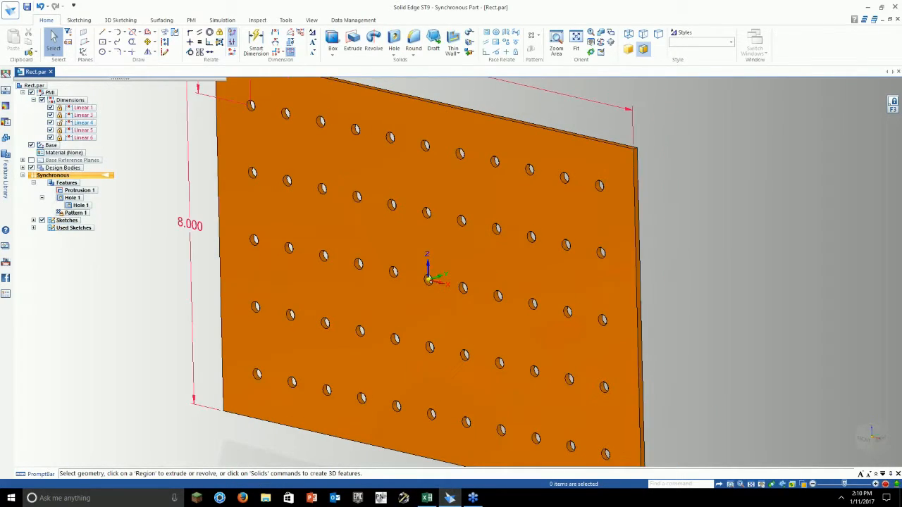
pyautogui.scroll(-3, 474, 200)
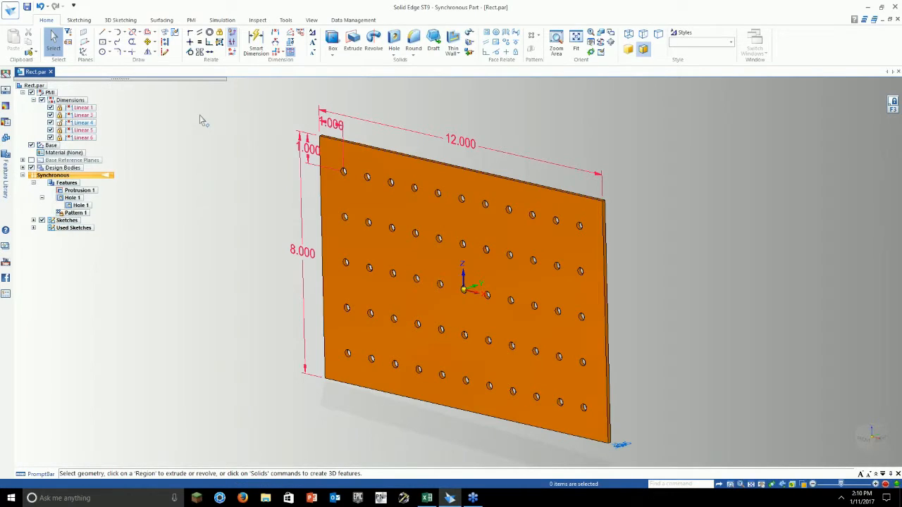
pyautogui.click(103, 40)
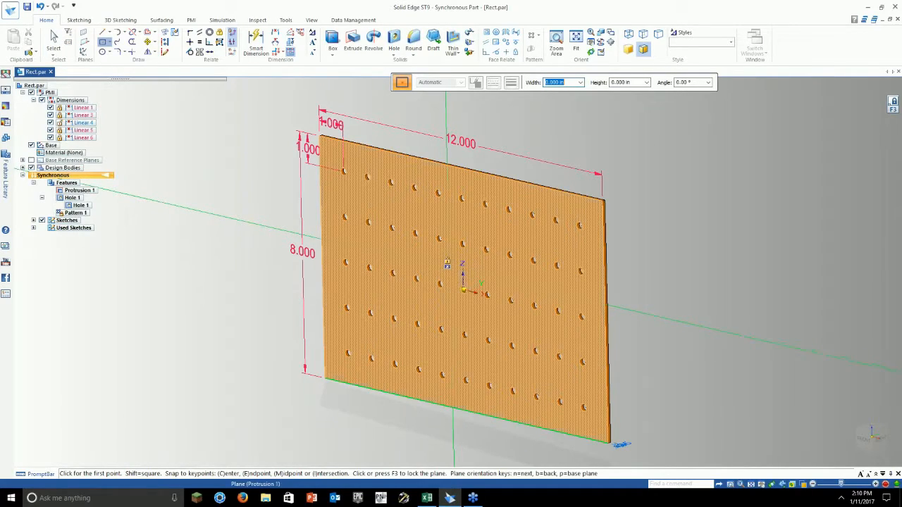
pyautogui.click(447, 263)
pyautogui.click(463, 289)
pyautogui.click(563, 243)
pyautogui.press('Escape')
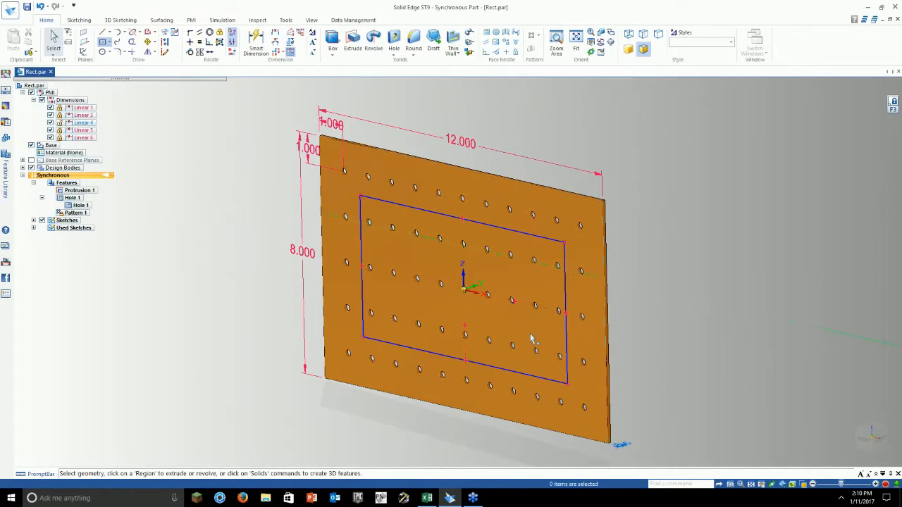
pyautogui.moveTo(541, 301); pyautogui.dragTo(557, 271, button='middle')
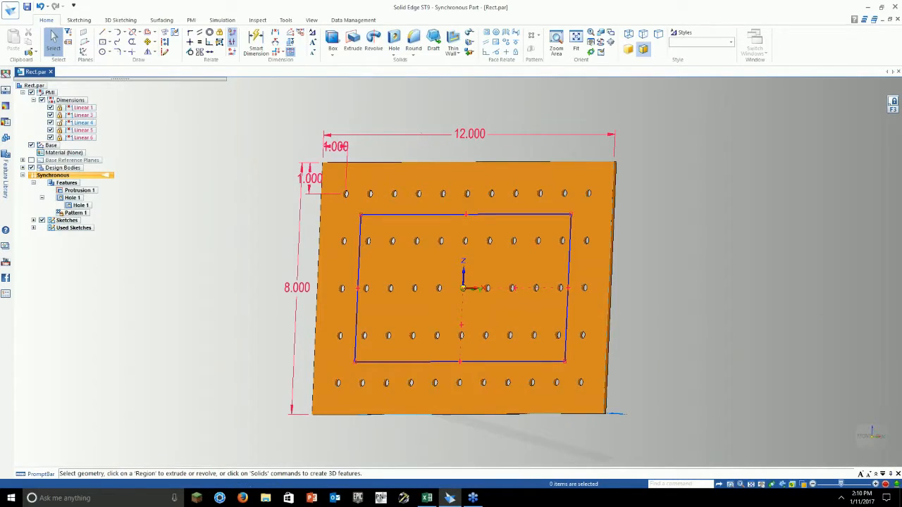
# Step: Try to suppress pattern holes with Suppress Region, using the sketched rectangle as the region
pyautogui.click(76, 212)
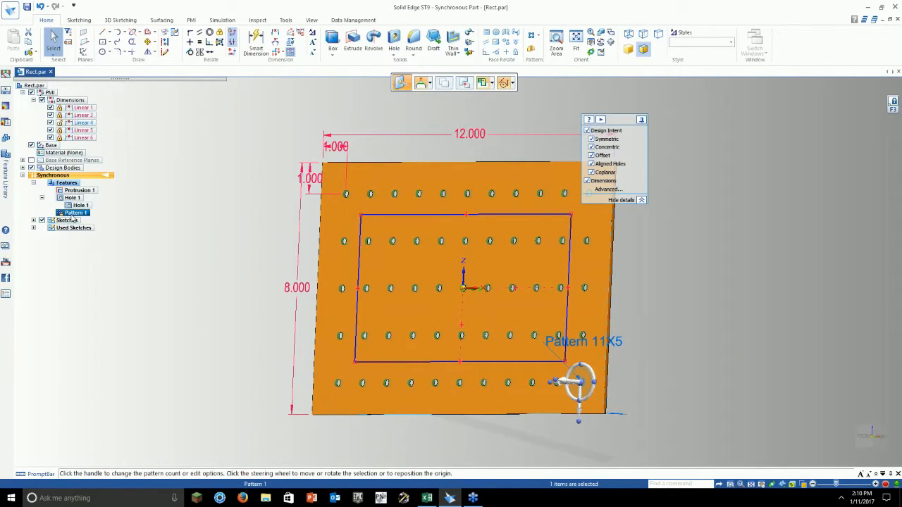
pyautogui.click(584, 341)
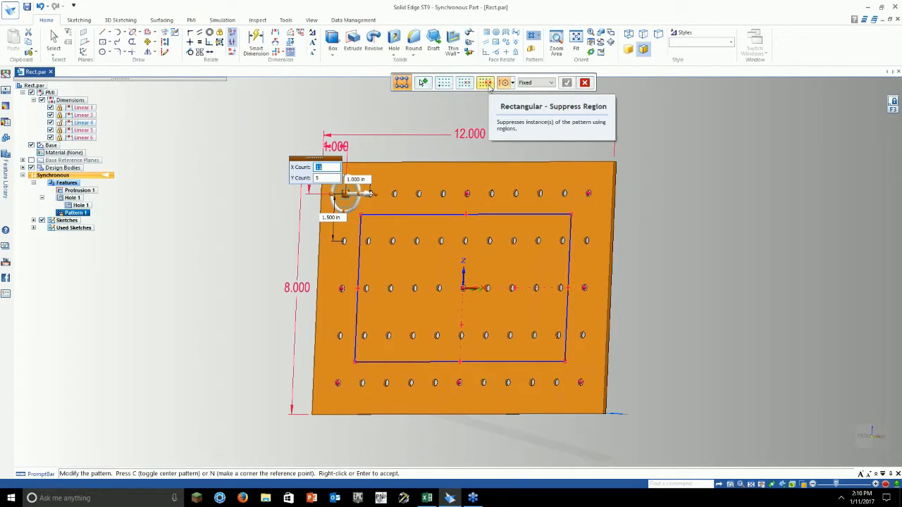
pyautogui.click(488, 84)
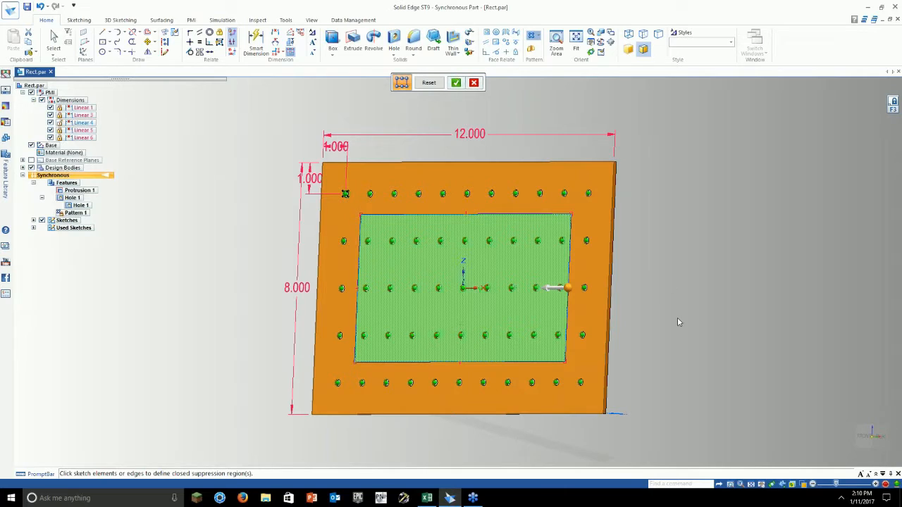
pyautogui.moveTo(677, 322); pyautogui.dragTo(682, 360, button='middle')
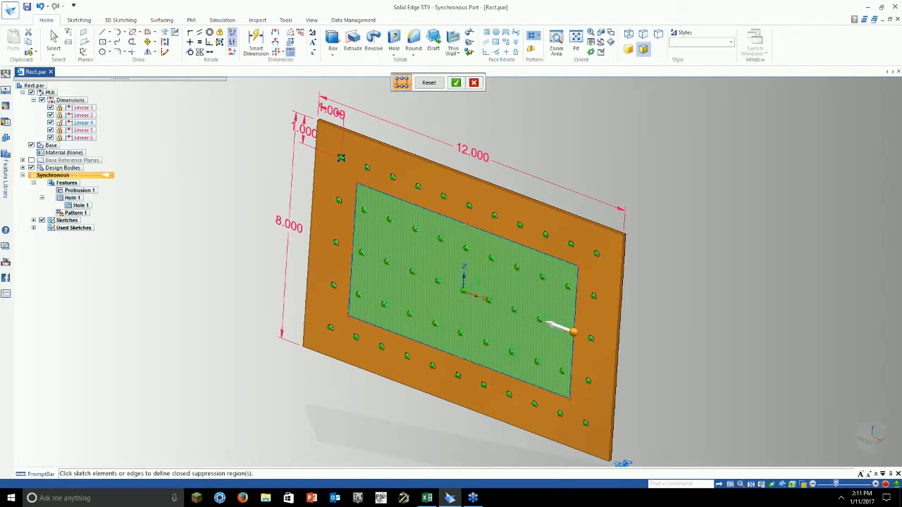
pyautogui.click(456, 82)
# Step: Open the suppression region's profile for editing, close it and try to accept the pattern
pyautogui.click(589, 222)
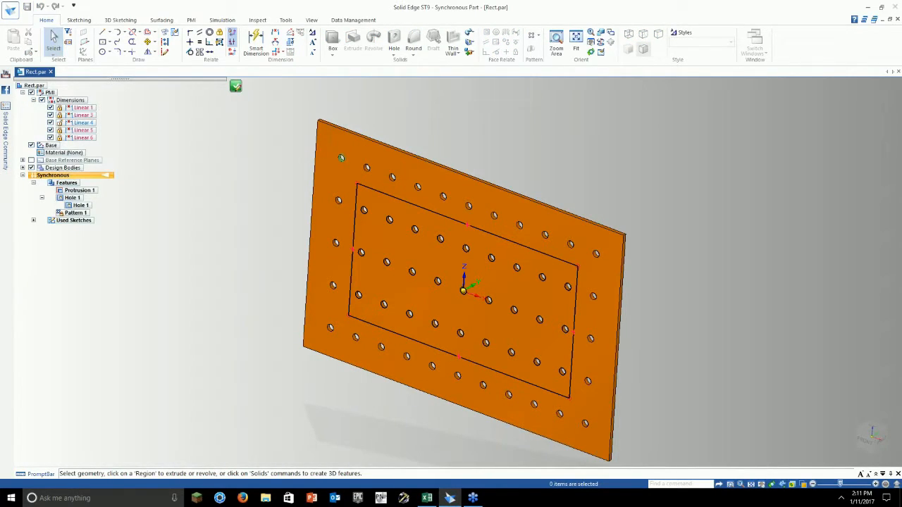
pyautogui.click(235, 88)
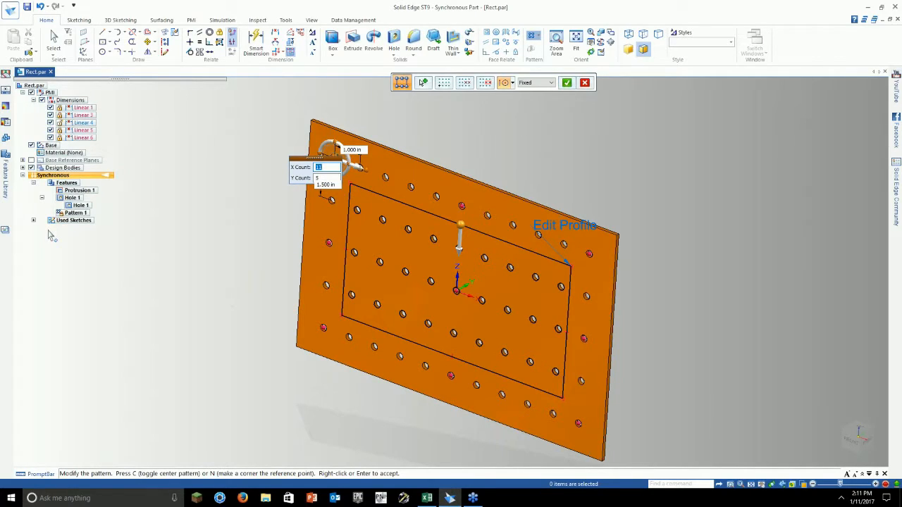
pyautogui.press('Return')
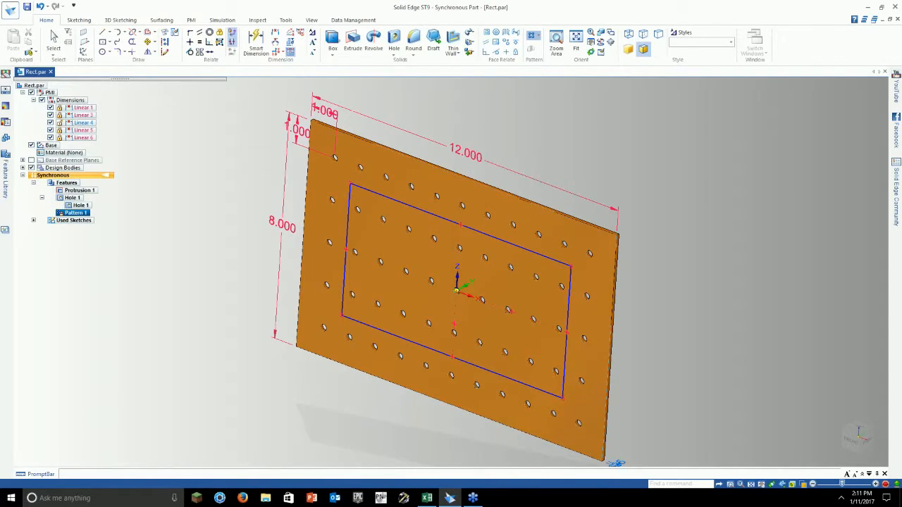
# Step: Try suppressing the fourth and fifth holes in the pattern's second row individually, and cancel the suppression
pyautogui.click(602, 212)
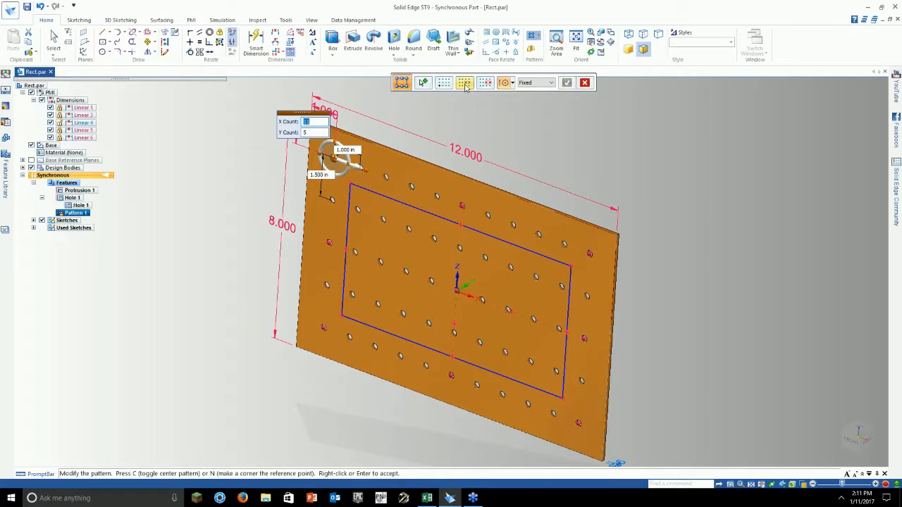
pyautogui.click(464, 83)
pyautogui.click(433, 240)
pyautogui.click(408, 229)
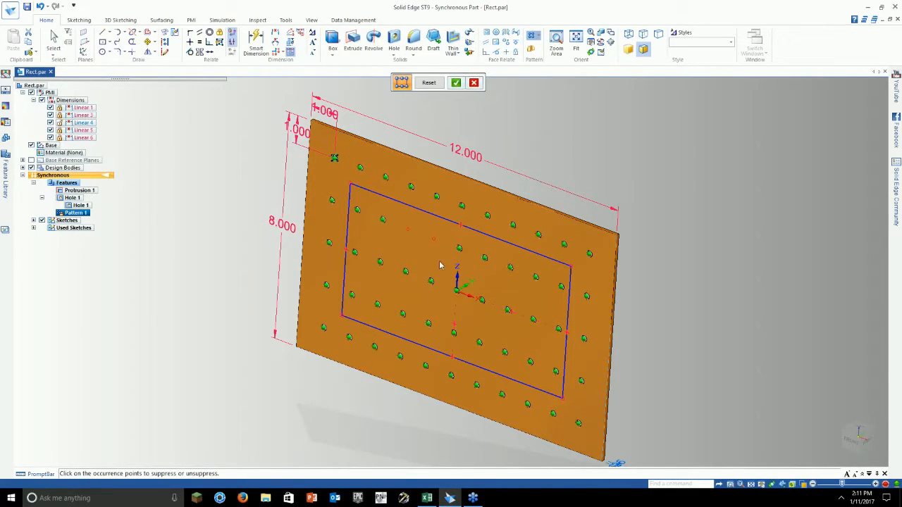
pyautogui.scroll(5, 445, 270)
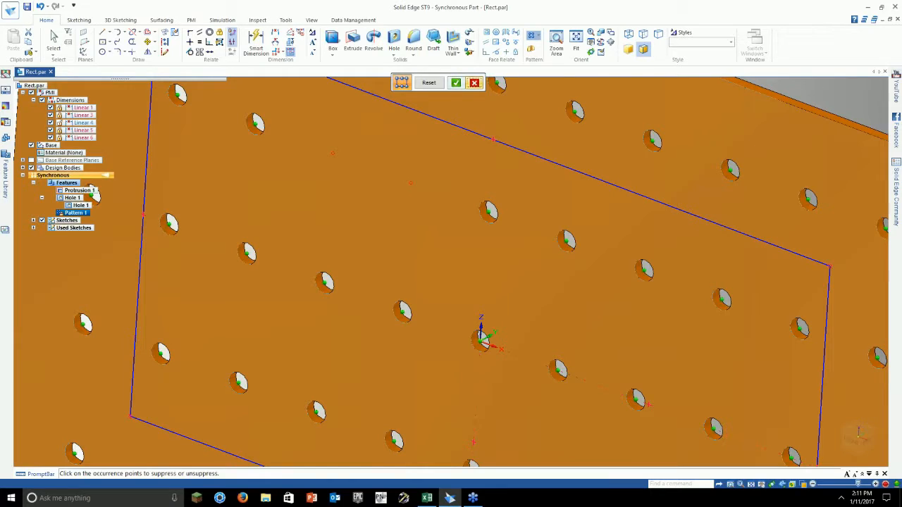
pyautogui.click(475, 82)
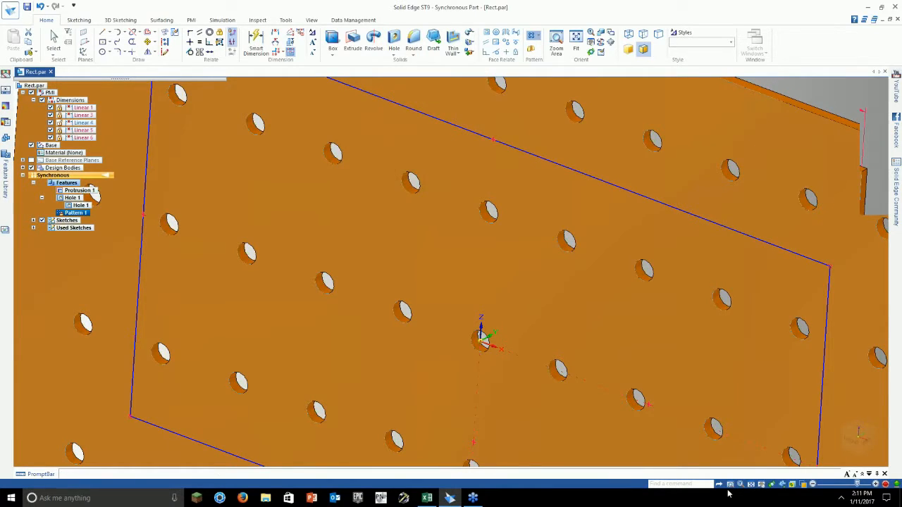
# Step: Delete the hole pattern from the part, keeping the original hole
pyautogui.scroll(-1, 431, 172)
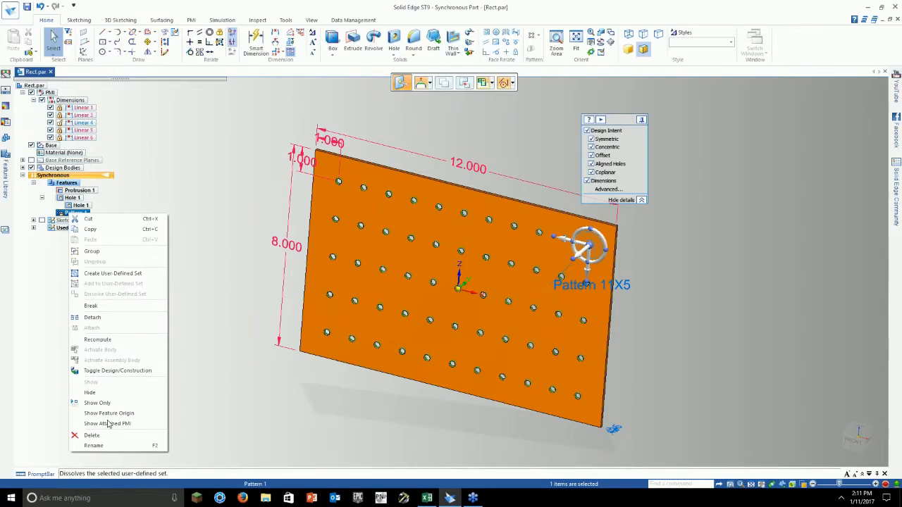
pyautogui.click(91, 435)
# Step: Transition the part from synchronous to the ordered modeling environment
pyautogui.click(73, 198)
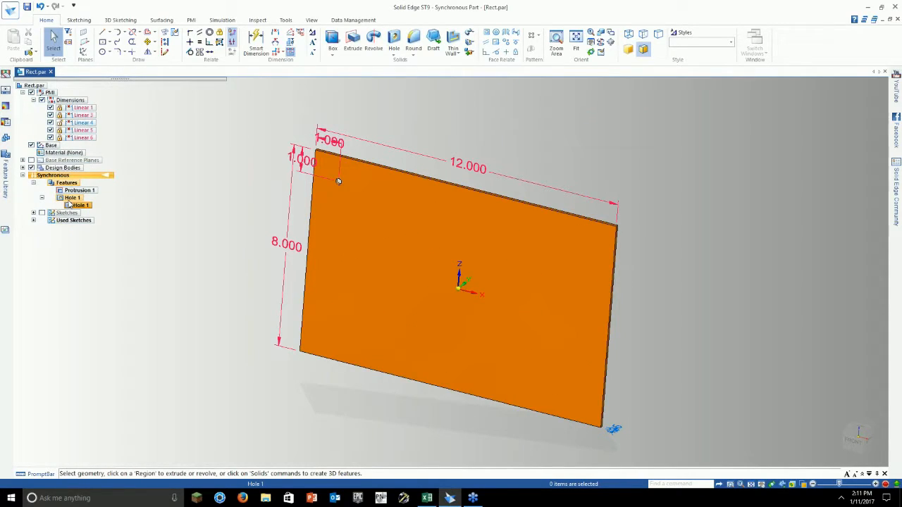
pyautogui.rightClick(73, 198)
pyautogui.press('Escape')
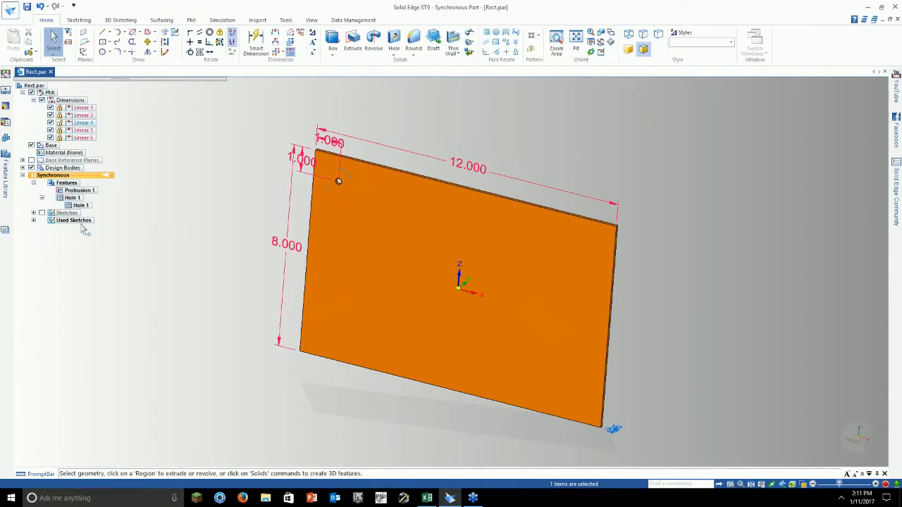
pyautogui.rightClick(63, 175)
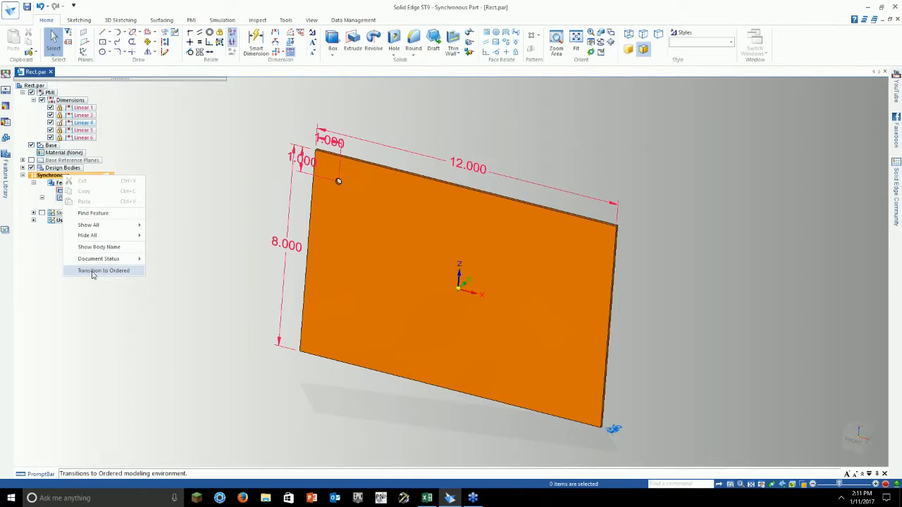
pyautogui.click(92, 273)
pyautogui.moveTo(205, 310); pyautogui.dragTo(224, 285, button='middle')
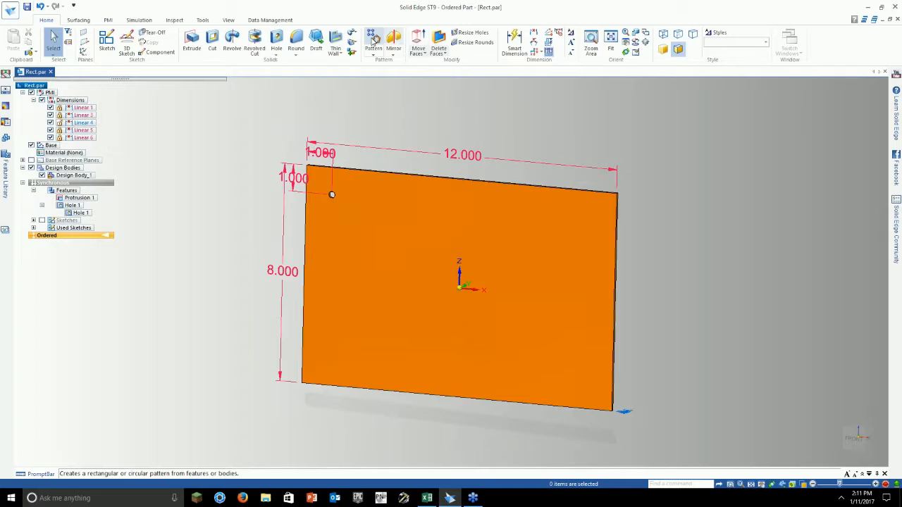
pyautogui.click(373, 49)
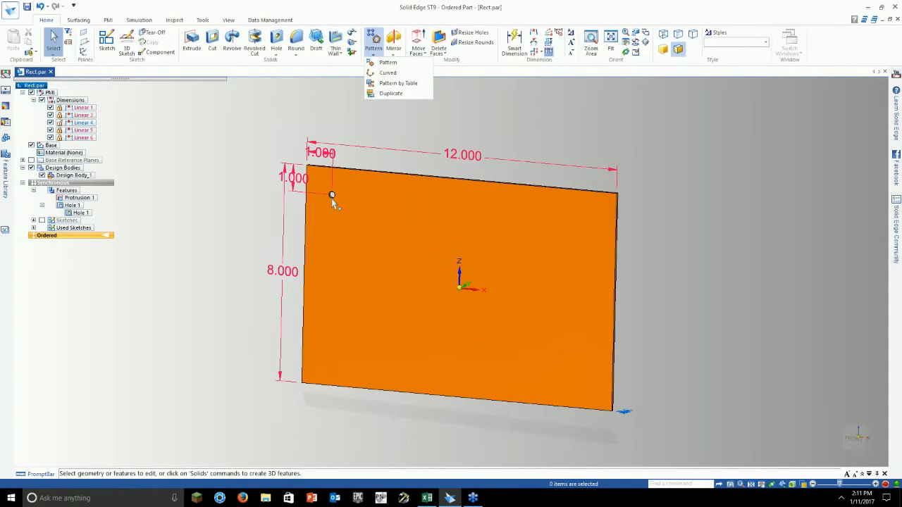
pyautogui.moveTo(417, 132); pyautogui.dragTo(427, 138, button='middle')
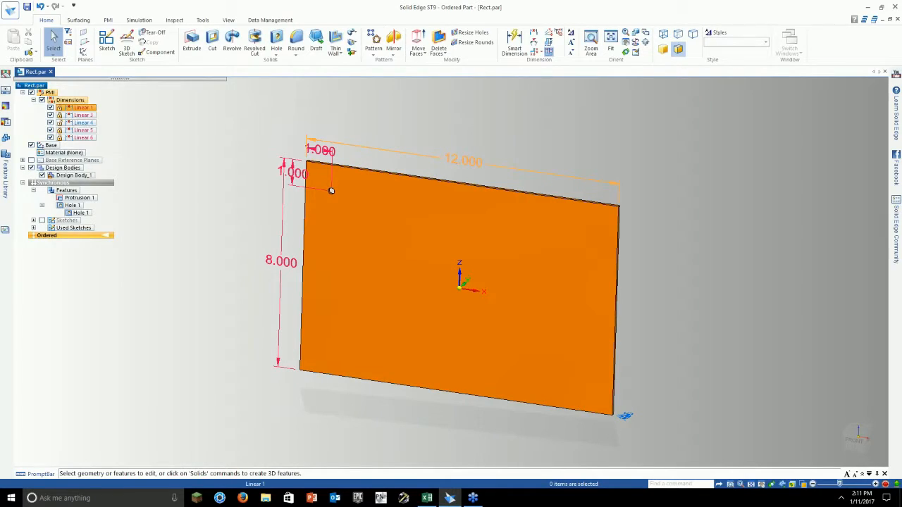
pyautogui.click(373, 41)
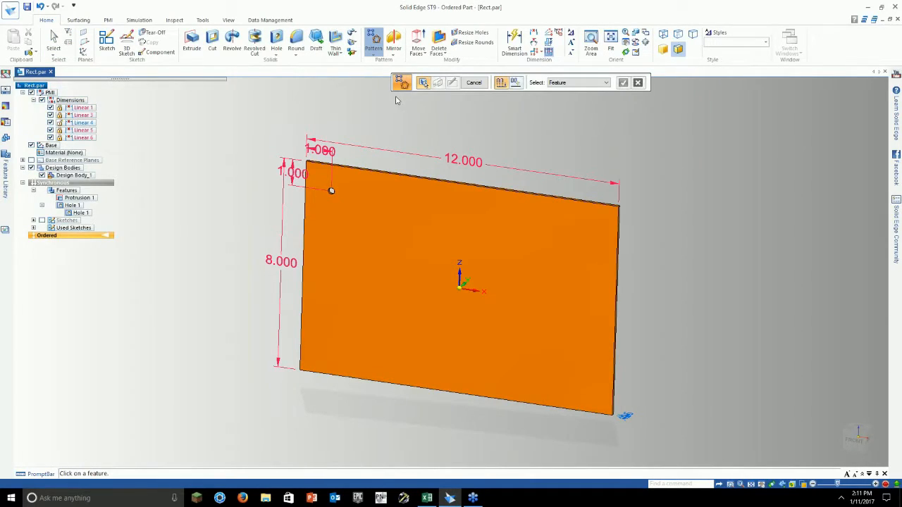
pyautogui.press('Escape')
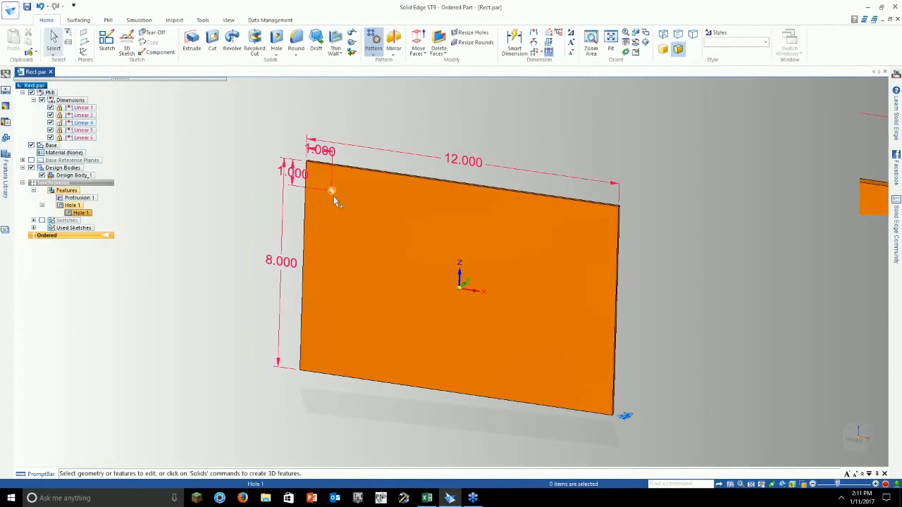
# Step: Start an ordered Pattern with Single selection and accept the existing hole's circular edge as the element to pattern
pyautogui.scroll(3, 331, 195)
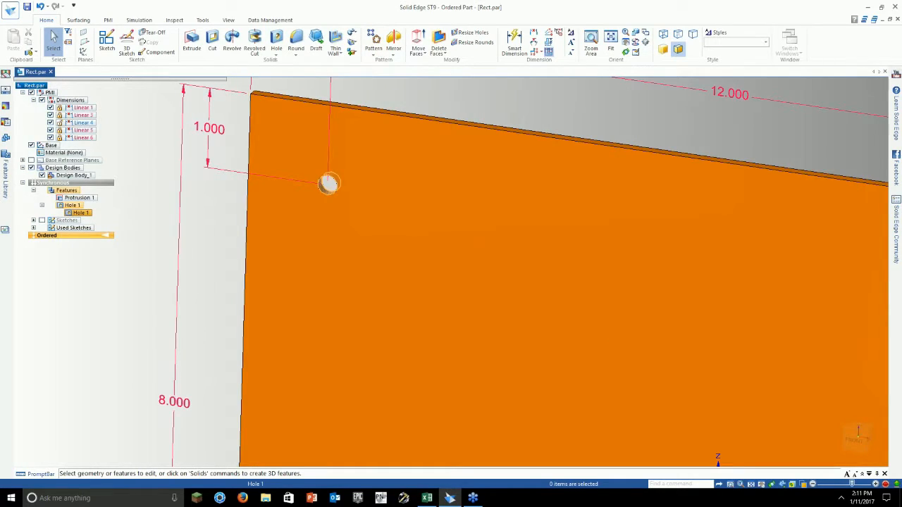
pyautogui.click(329, 184)
pyautogui.click(373, 52)
pyautogui.click(384, 63)
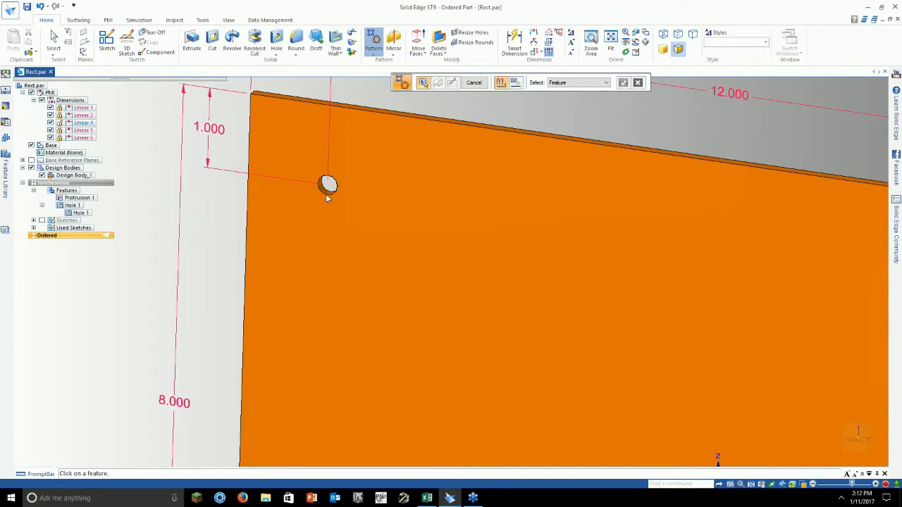
pyautogui.scroll(-2, 326, 187)
pyautogui.click(580, 82)
pyautogui.click(563, 99)
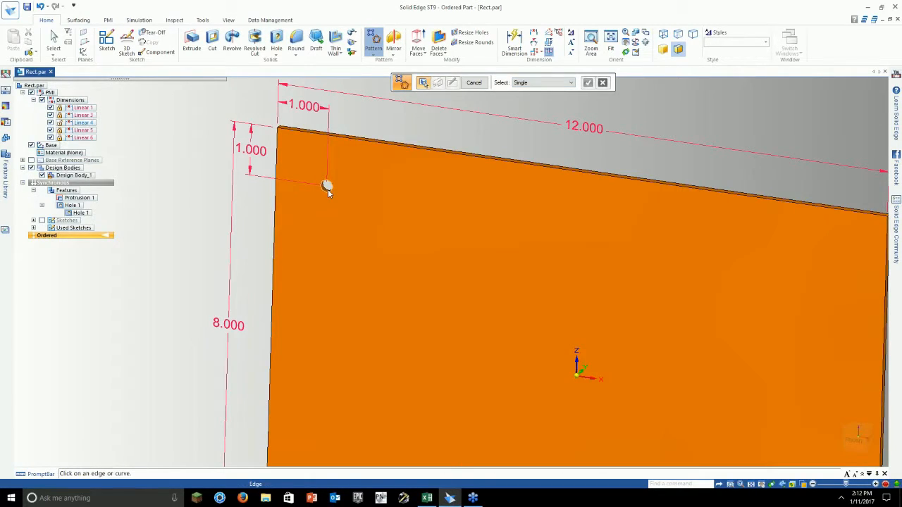
pyautogui.scroll(4, 327, 190)
pyautogui.click(325, 197)
pyautogui.rightClick(377, 245)
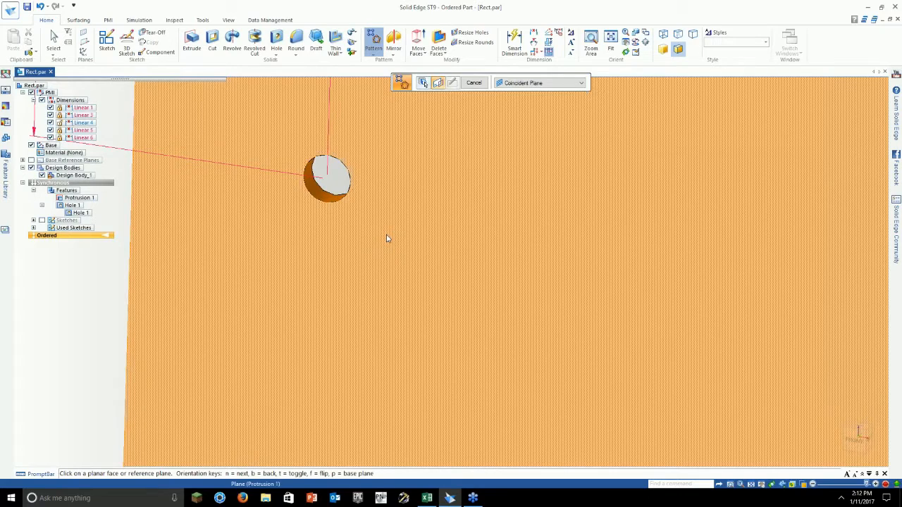
# Step: On the plate's front face, draw an 8 by 5 rectangular pattern profile about 9.8 by 6.05 in from the hole's center
pyautogui.click(386, 238)
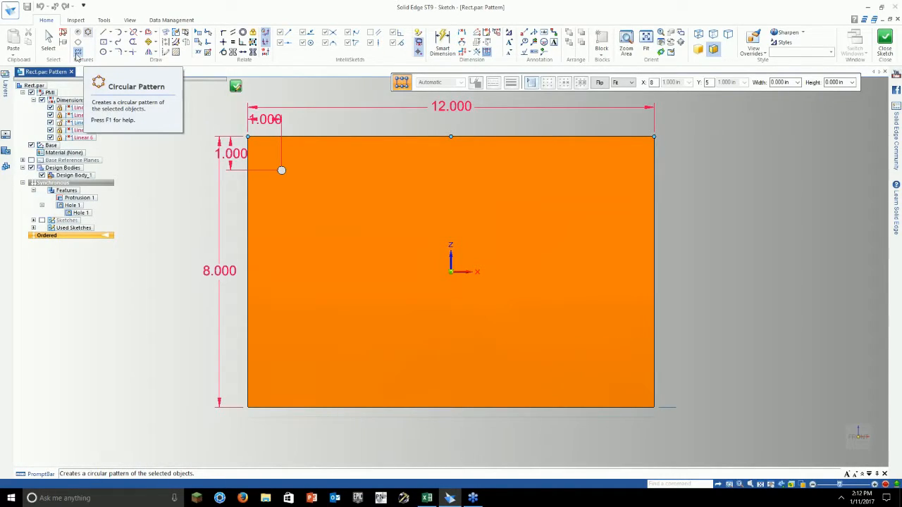
pyautogui.click(78, 54)
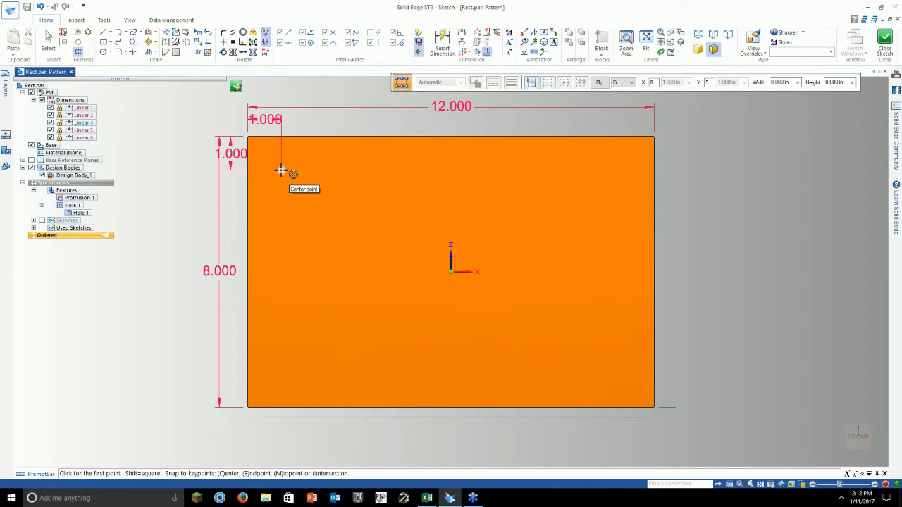
pyautogui.click(293, 174)
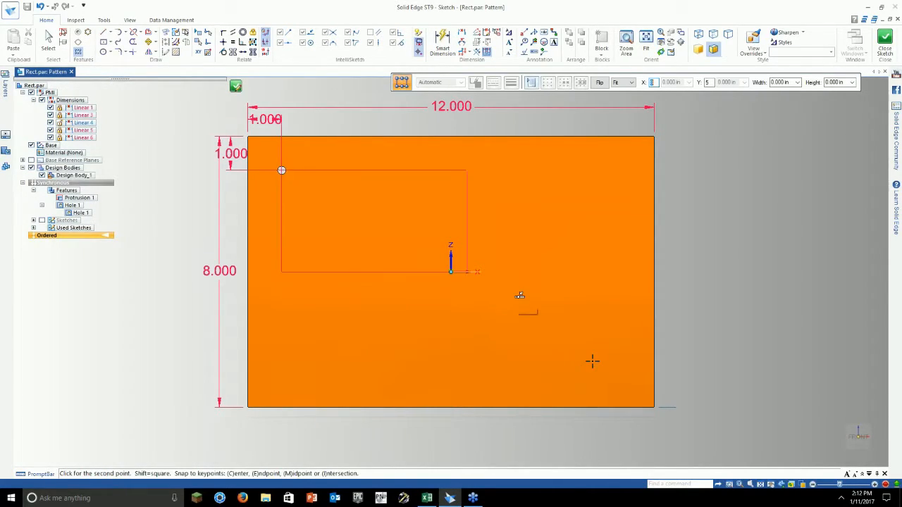
pyautogui.click(281, 170)
pyautogui.click(623, 129)
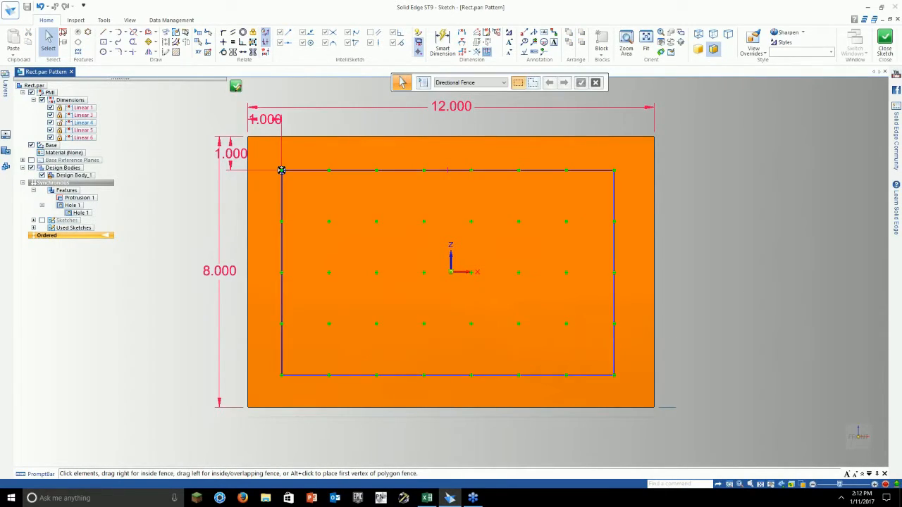
# Step: Dimension the gap between the pattern profile's right side and the plate's right edge at 1 in
pyautogui.press('d')
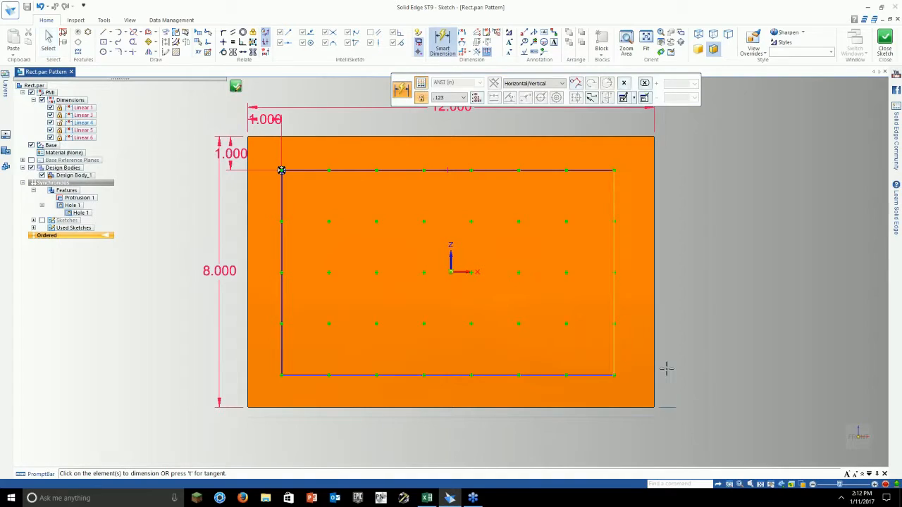
pyautogui.click(653, 362)
pyautogui.click(636, 361)
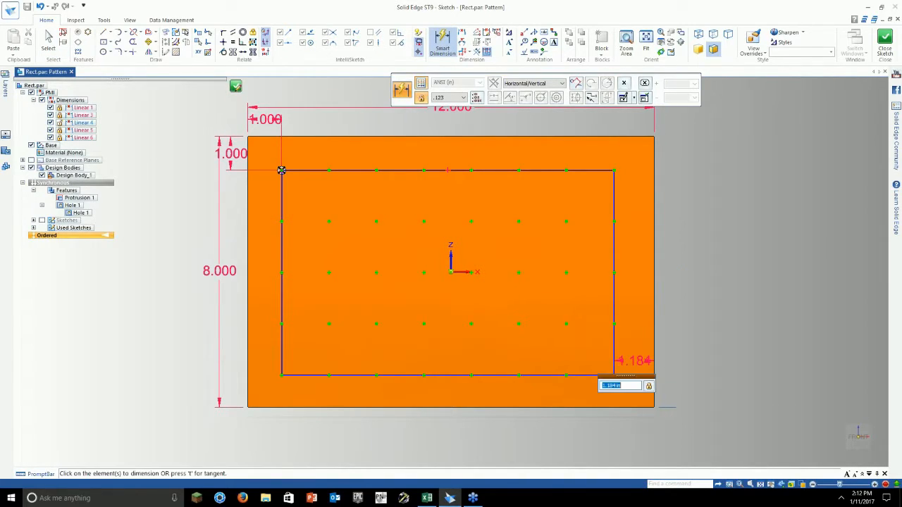
pyautogui.write('1')
pyautogui.press('Return')
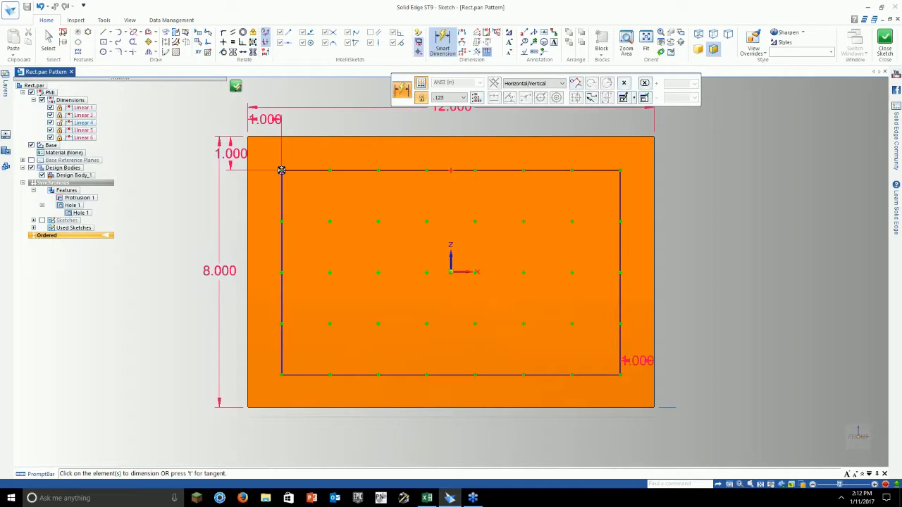
pyautogui.press('Escape')
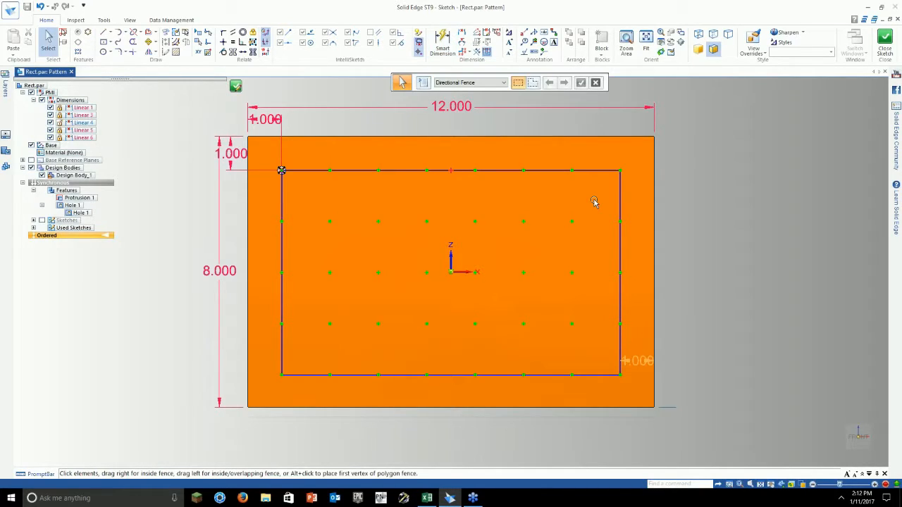
# Step: Change the pattern profile's spacing mode from Fit to Fill and try switching it to Fixed
pyautogui.click(555, 171)
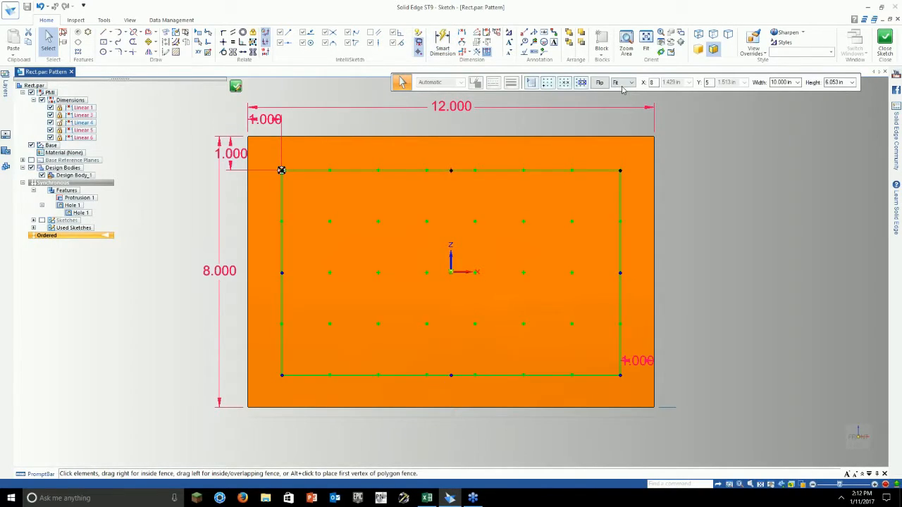
pyautogui.click(625, 84)
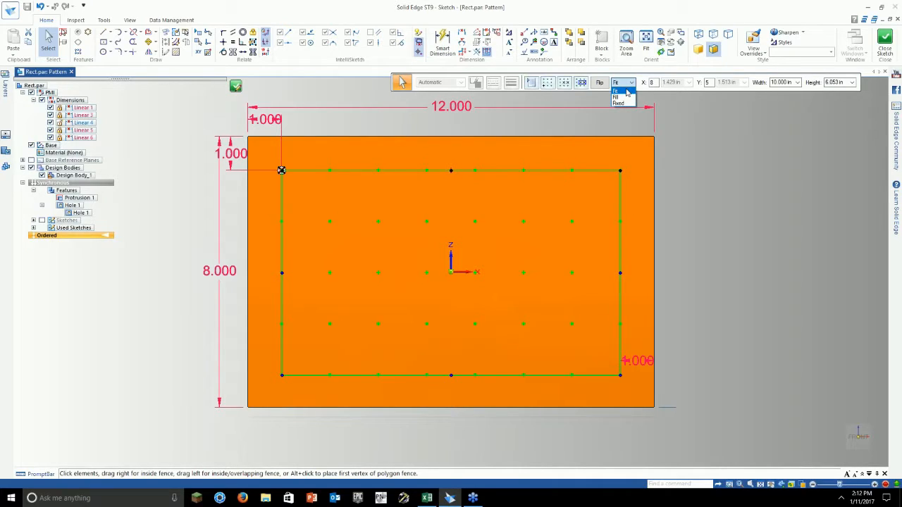
pyautogui.click(623, 98)
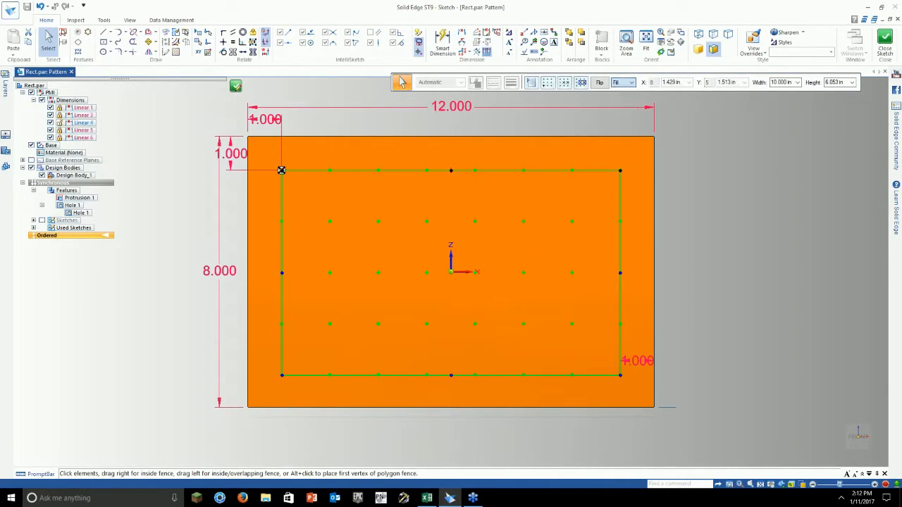
pyautogui.click(623, 82)
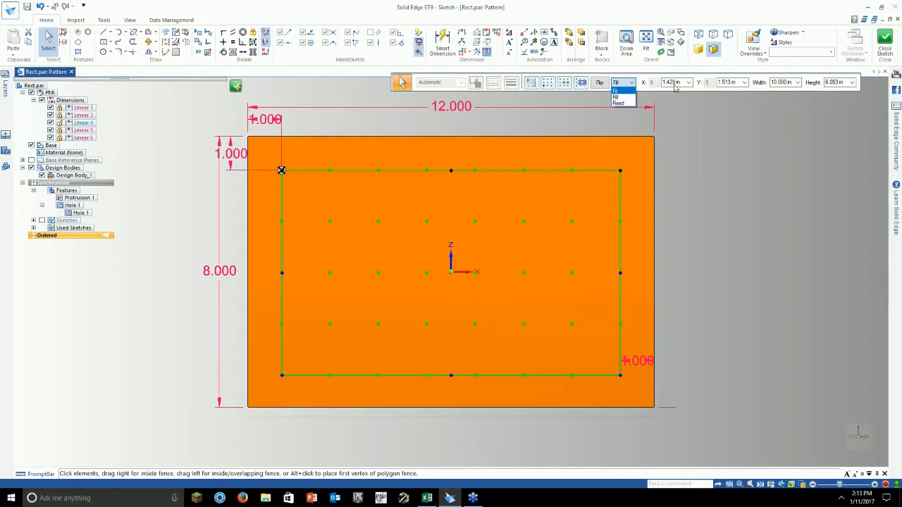
pyautogui.click(622, 103)
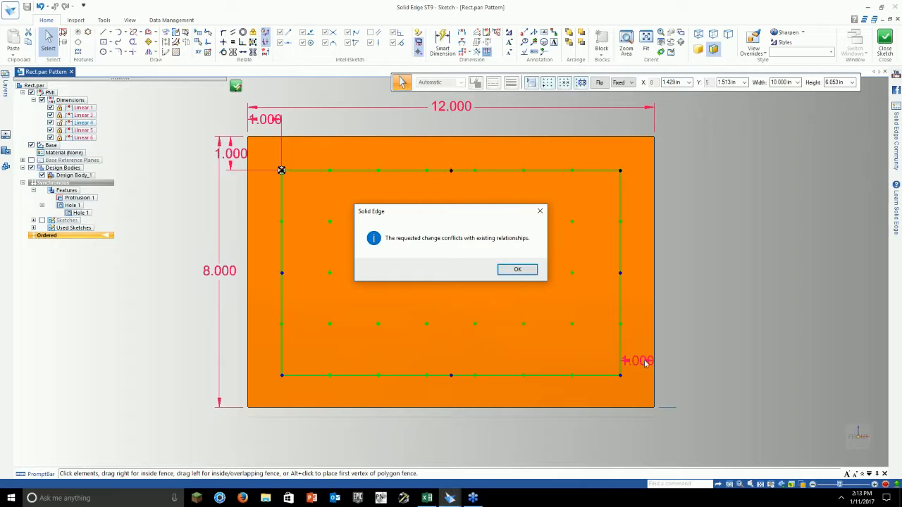
pyautogui.click(517, 273)
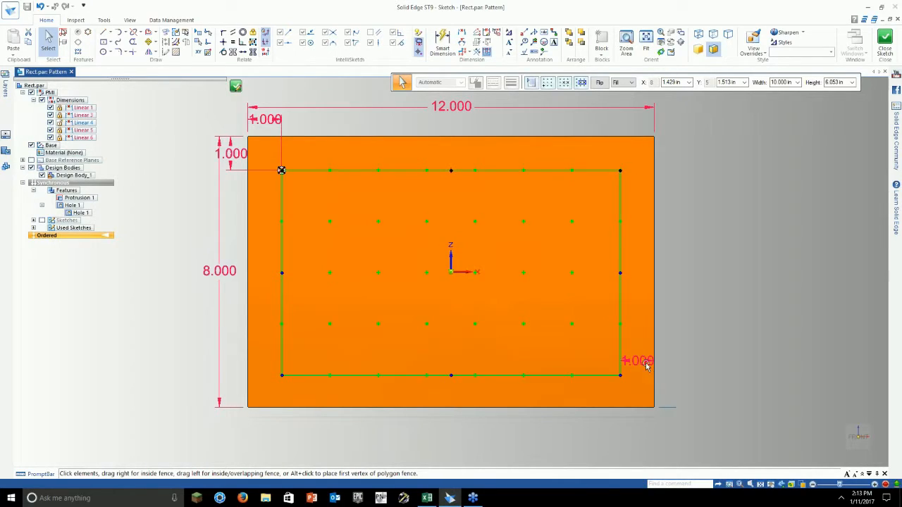
# Step: Delete the 1 in dimension at the profile's right side and set the pattern to Fixed with 1.25 in X spacing
pyautogui.press('Escape')
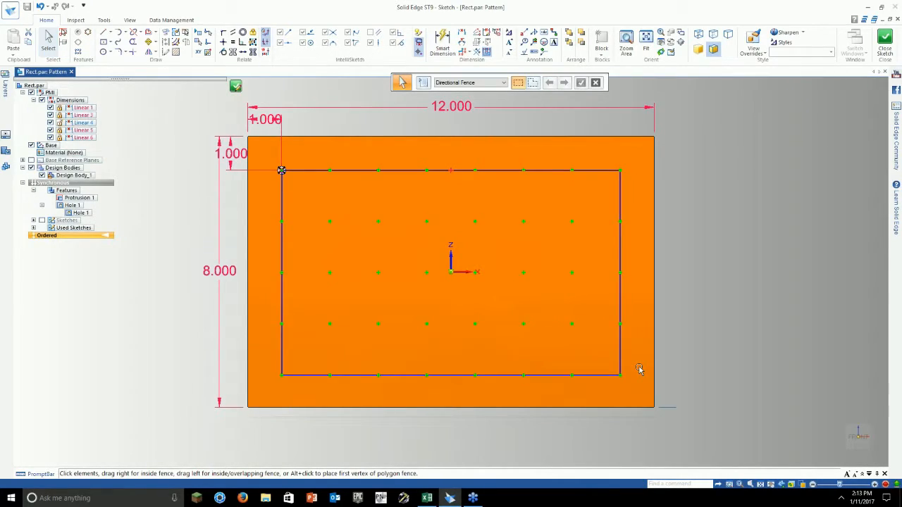
pyautogui.click(620, 228)
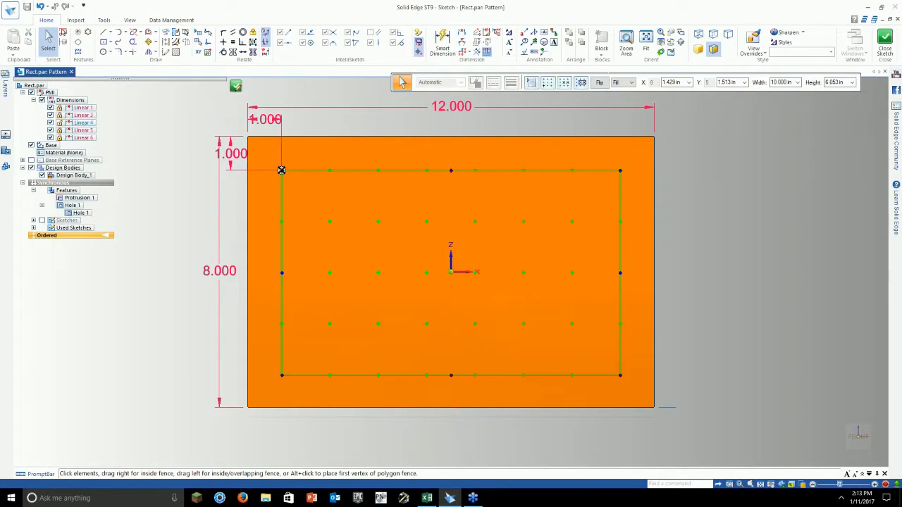
pyautogui.click(617, 82)
pyautogui.click(620, 100)
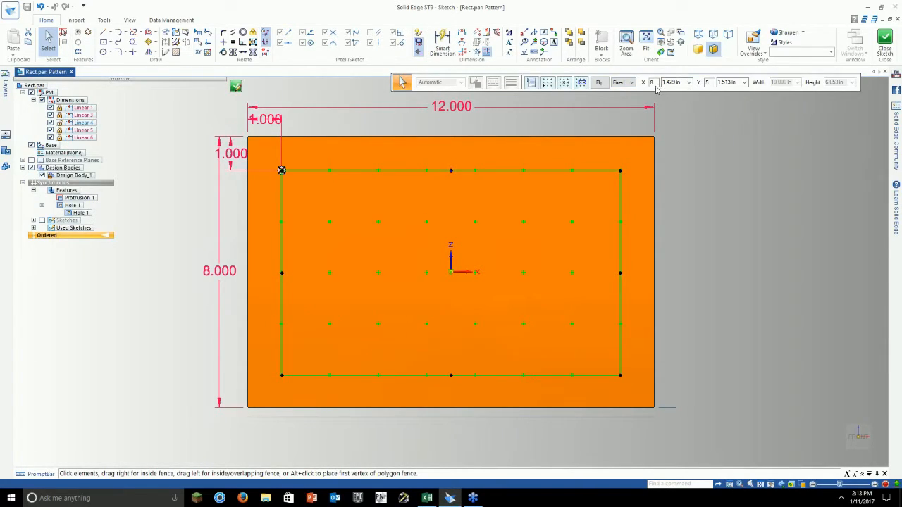
pyautogui.click(678, 83)
pyautogui.write('1.25')
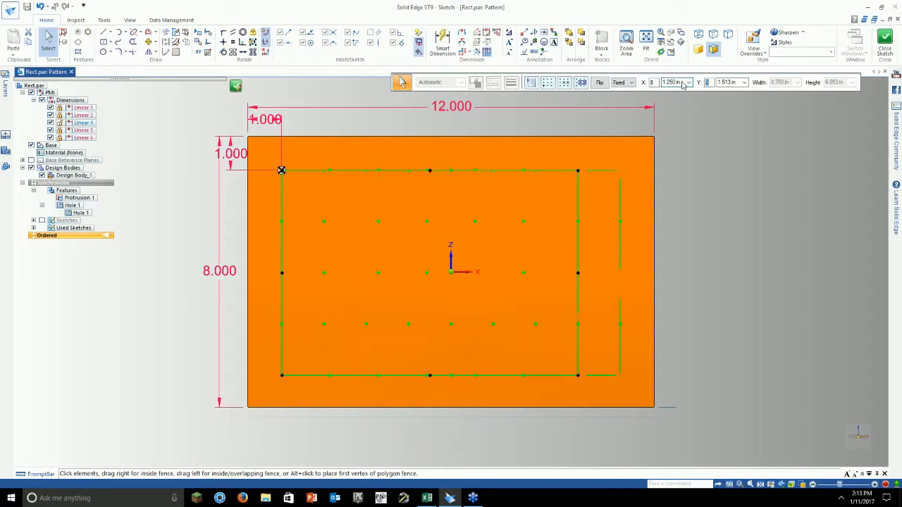
pyautogui.press('Tab')
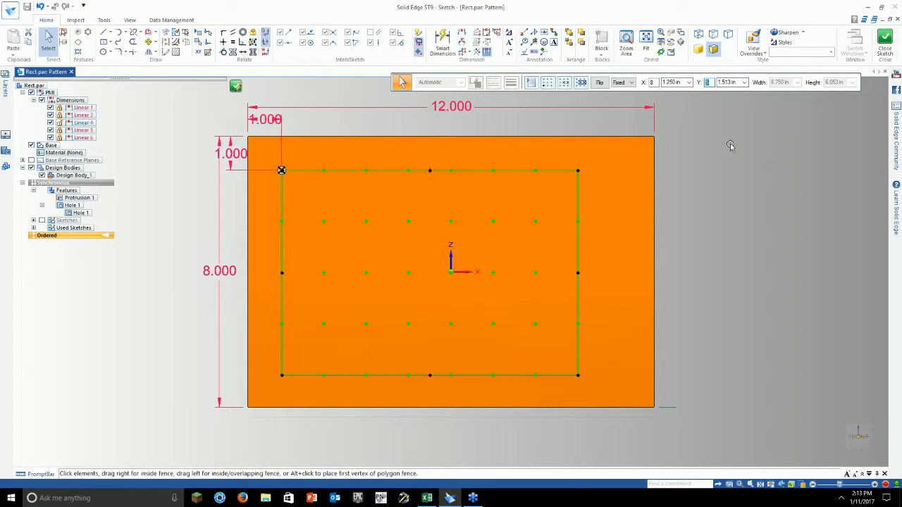
# Step: Accept the profile to create the ordered hole pattern, and undo that pattern
pyautogui.click(237, 86)
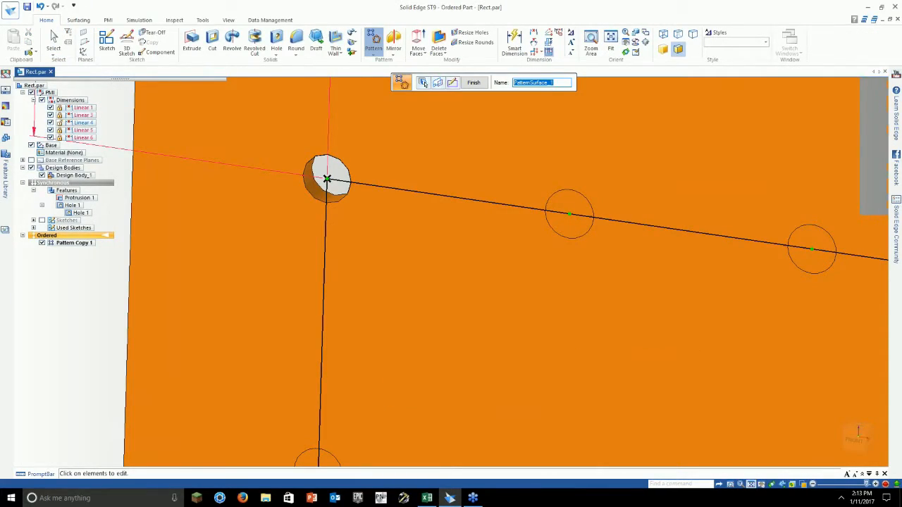
pyautogui.scroll(-10, 313, 171)
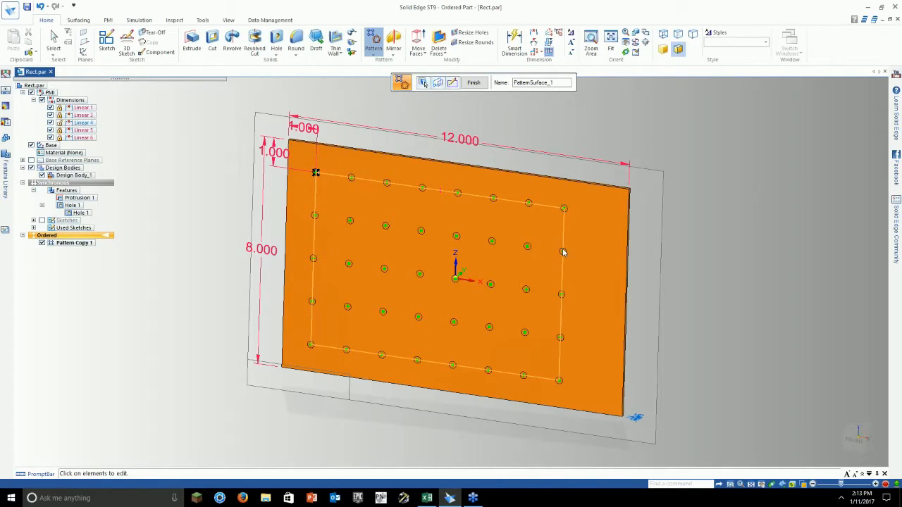
pyautogui.click(54, 41)
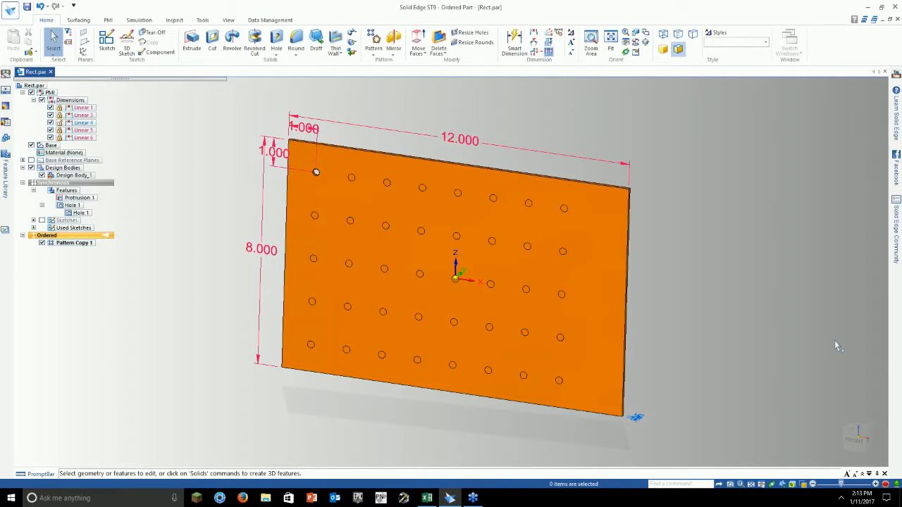
pyautogui.hotkey('ctrl', 'z')
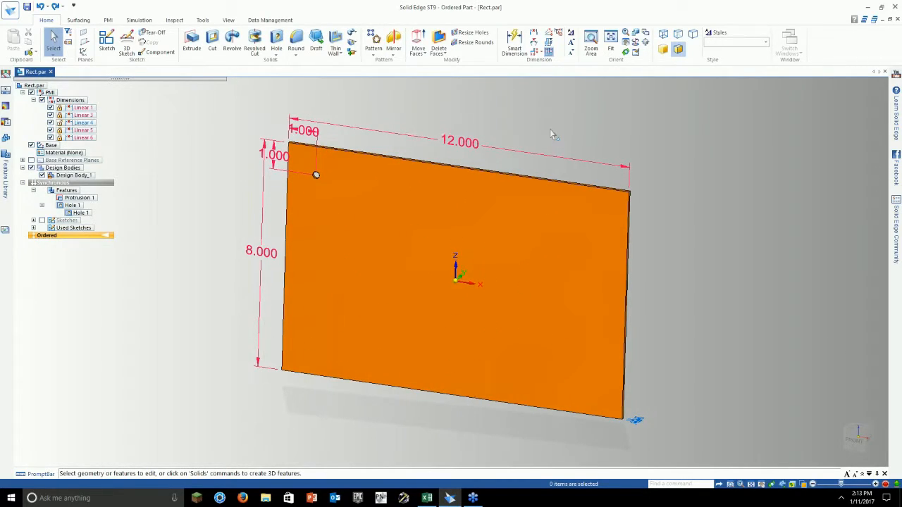
# Step: Open Circ.par and place a hole on the ring's face directly above the center, between the inner and outer edges
pyautogui.click(4, 12)
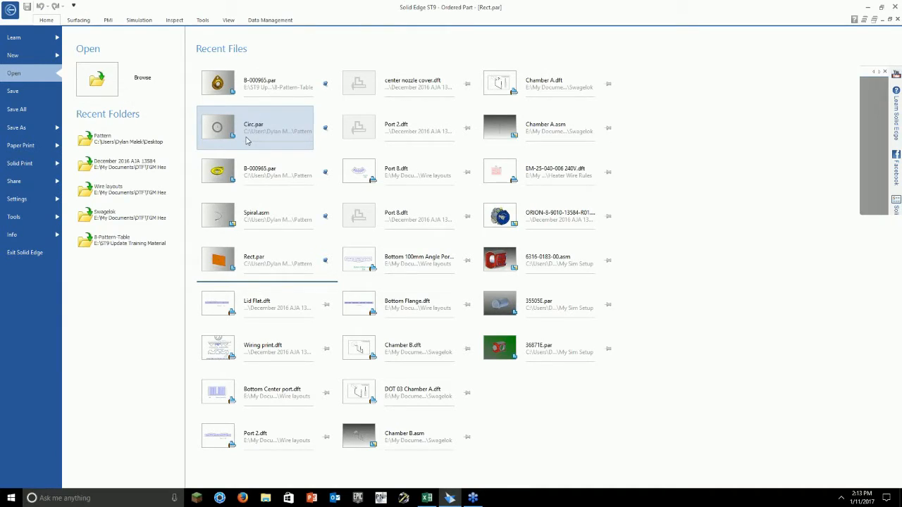
pyautogui.click(246, 141)
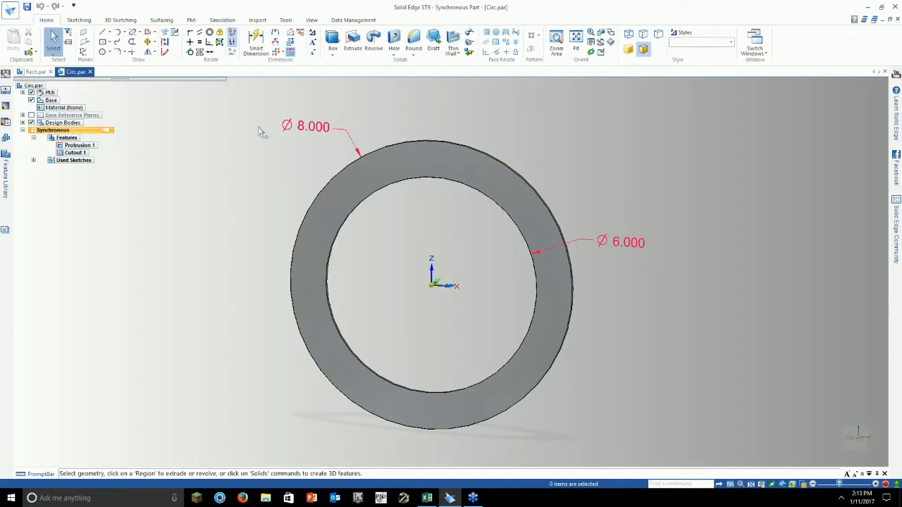
pyautogui.click(394, 42)
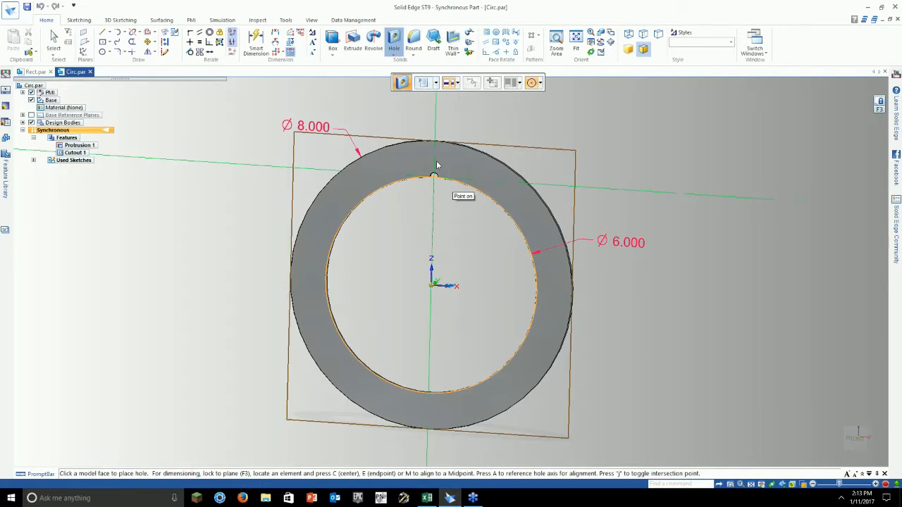
pyautogui.click(435, 161)
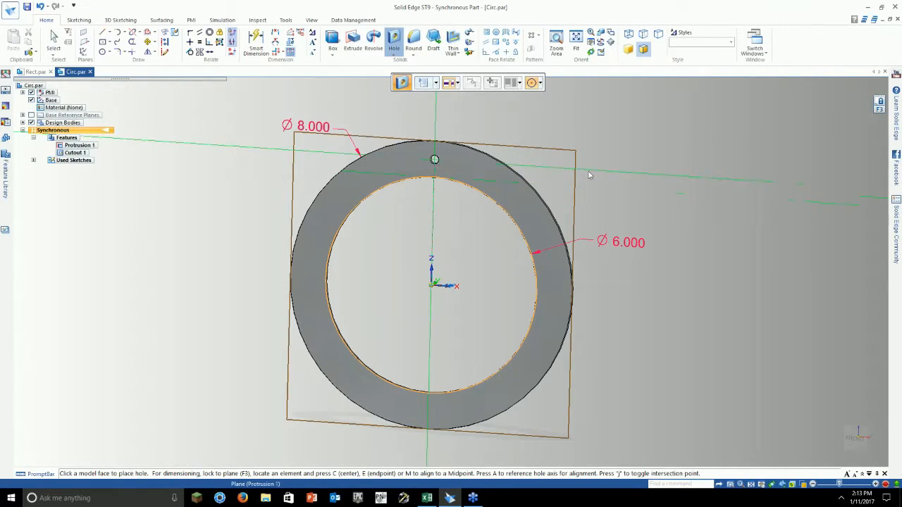
pyautogui.press('Escape')
# Step: Create a full circular pattern of 12 occurrences of the hole around the ring's center
pyautogui.moveTo(451, 212); pyautogui.dragTo(427, 220, button='middle')
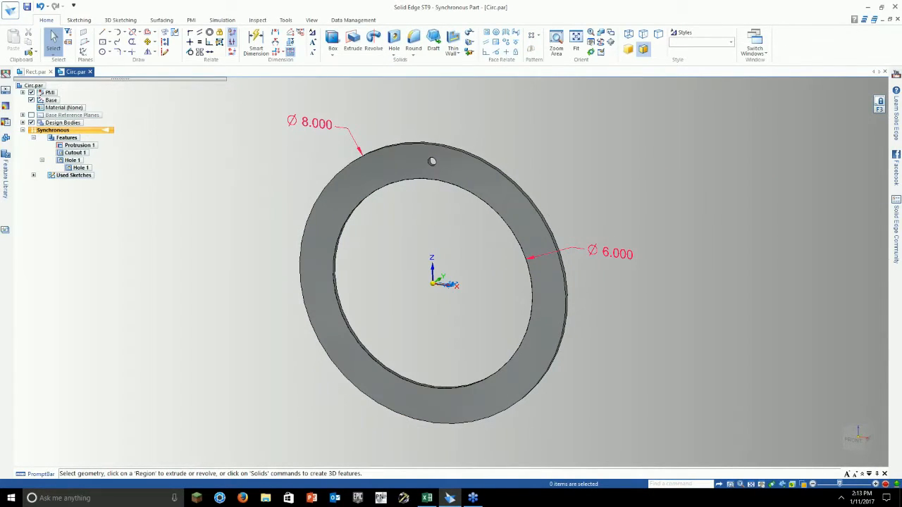
pyautogui.scroll(3, 456, 240)
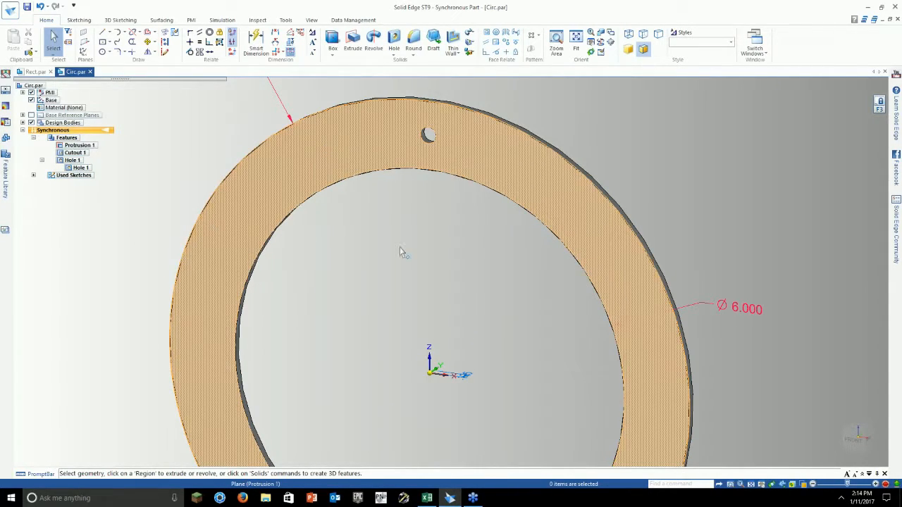
pyautogui.keyDown('shift'); pyautogui.moveTo(434, 213); pyautogui.dragTo(416, 162, button='middle'); pyautogui.keyUp('shift')
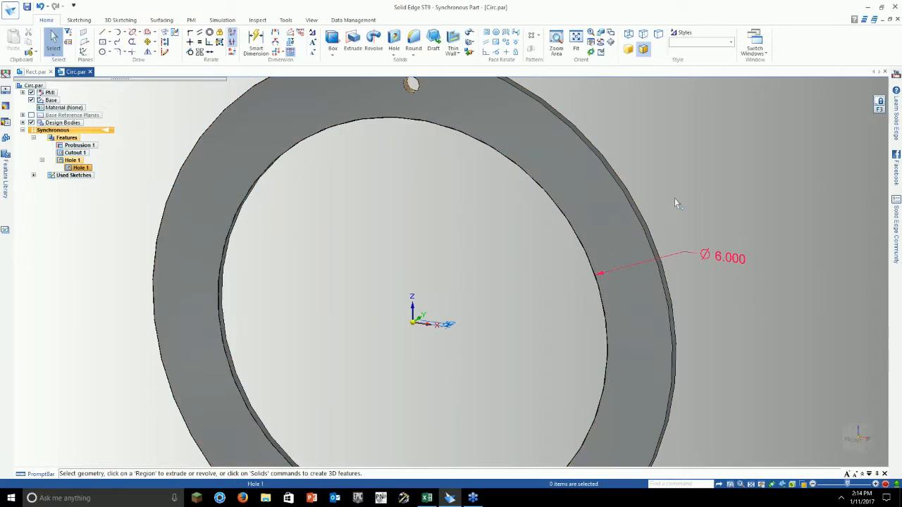
pyautogui.click(674, 200)
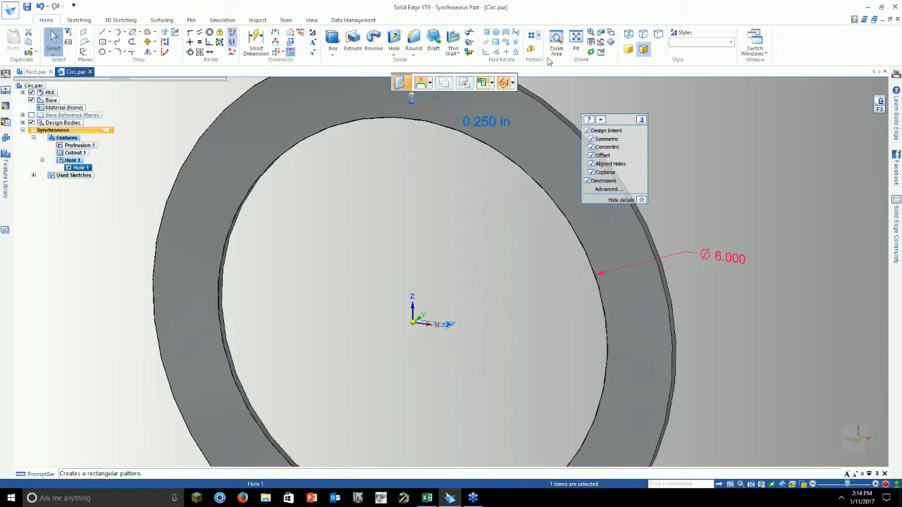
pyautogui.click(536, 35)
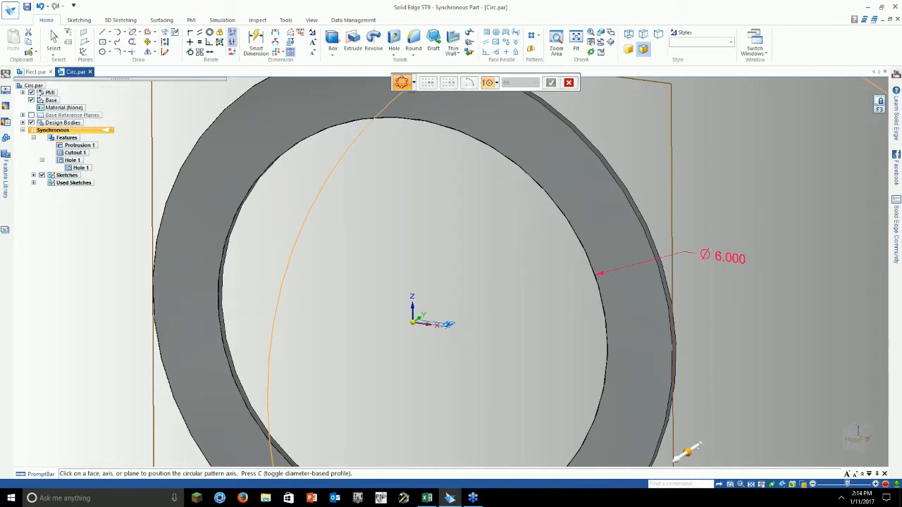
pyautogui.scroll(-3, 472, 183)
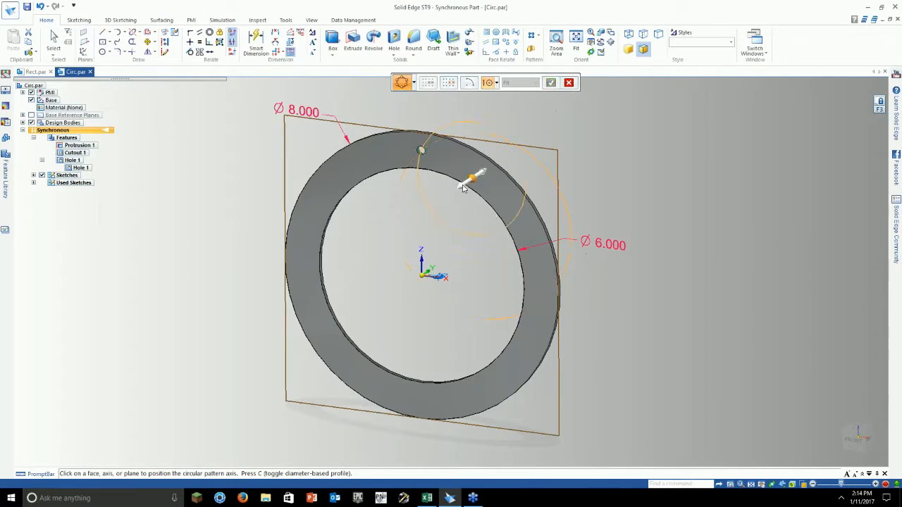
pyautogui.click(500, 223)
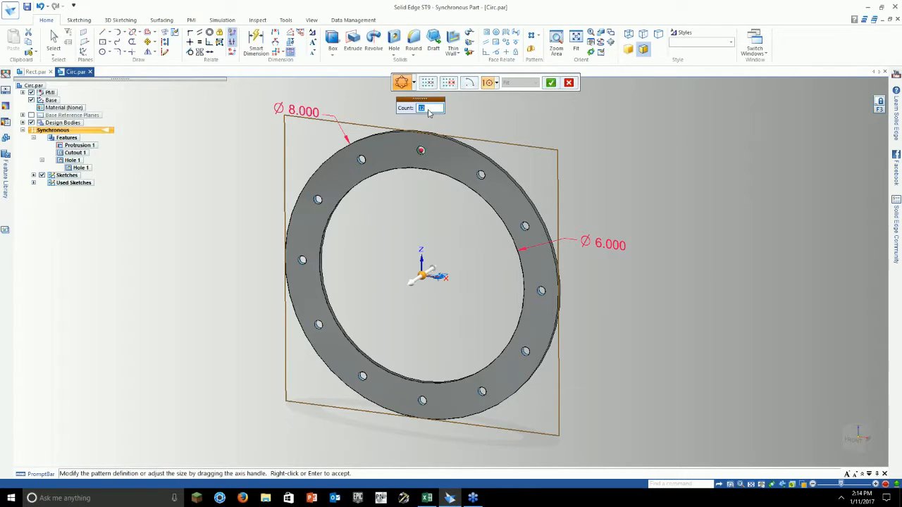
pyautogui.click(551, 84)
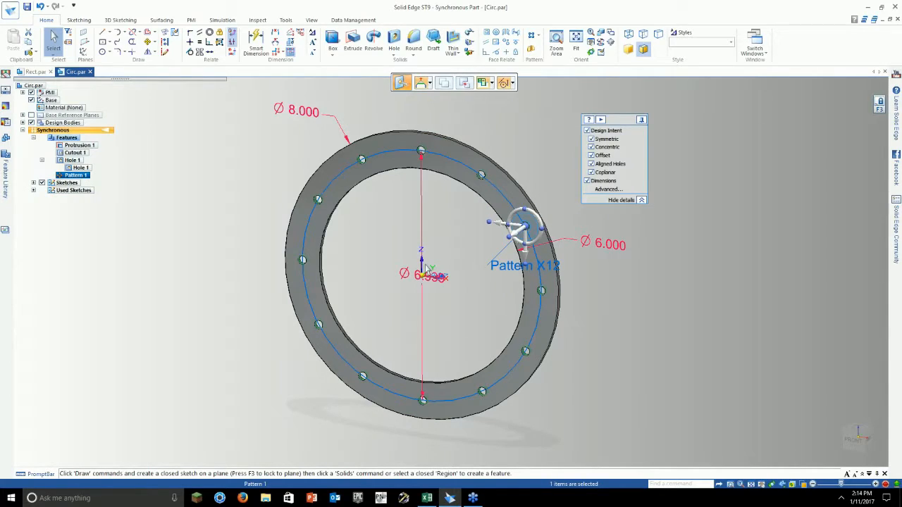
# Step: Move the circular pattern's diameter dimension away from the coordinate axes into the open area inside the ring
pyautogui.click(428, 275)
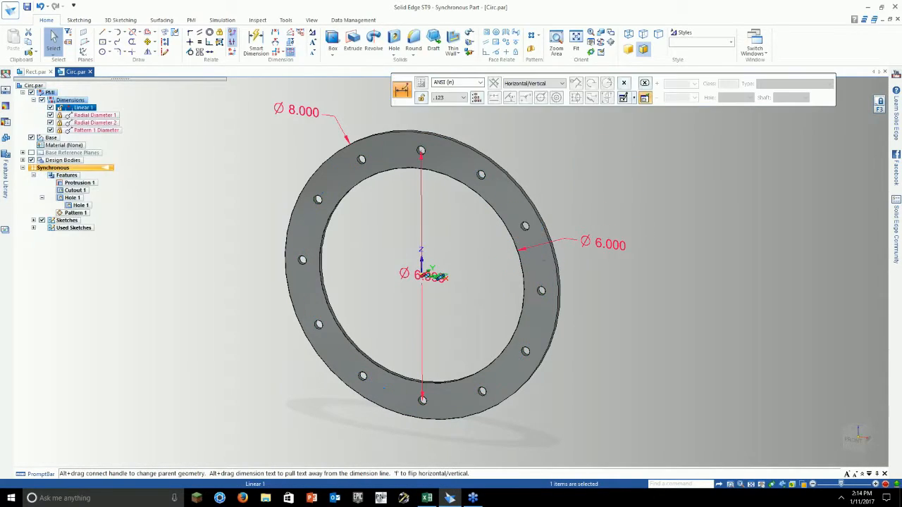
pyautogui.press('Escape')
pyautogui.click(434, 279)
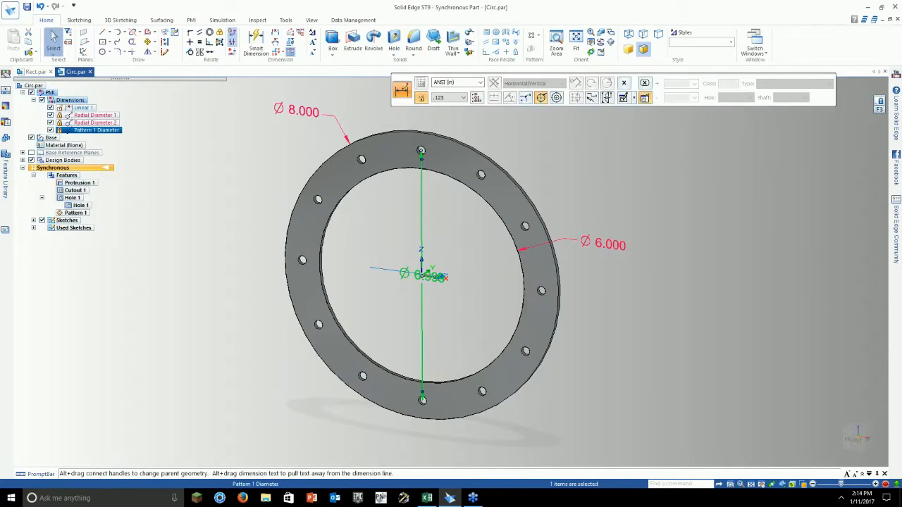
pyautogui.moveTo(434, 277); pyautogui.dragTo(439, 227)
pyautogui.press('Escape')
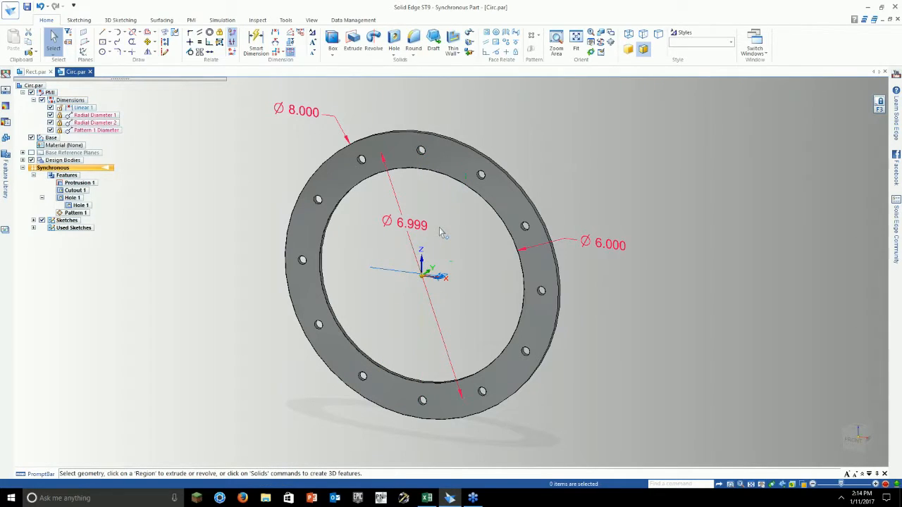
# Step: Set the circular pattern's diameter to 7 in
pyautogui.click(414, 224)
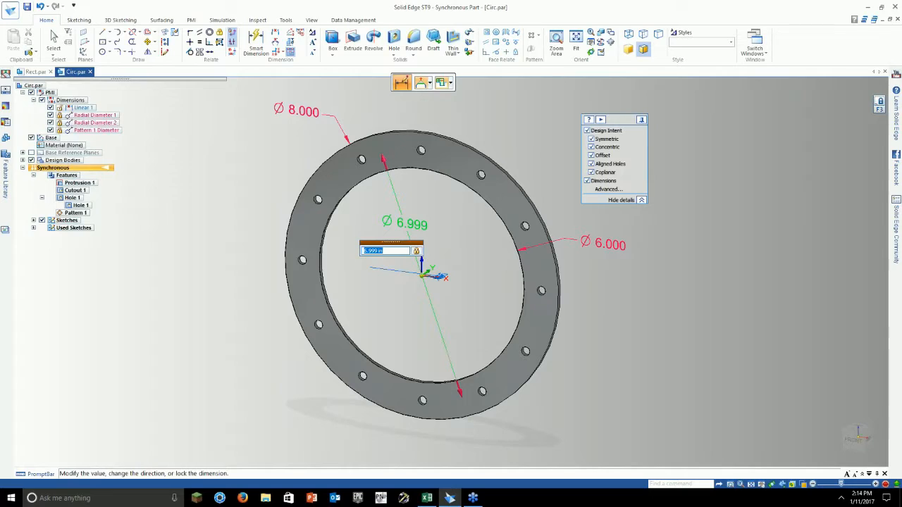
pyautogui.write('7')
pyautogui.press('Return')
# Step: Try a circular pattern diameter of 6.25 in and set it to 6.5 in instead
pyautogui.click(415, 227)
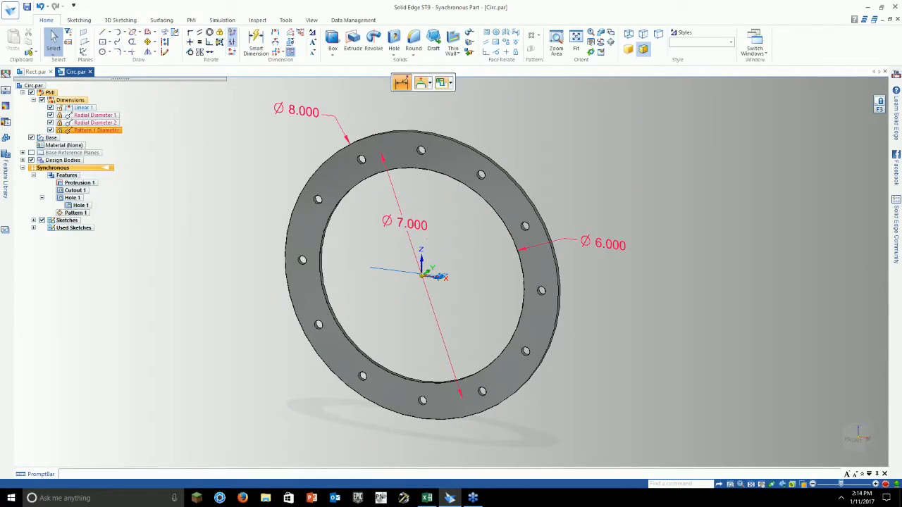
pyautogui.write('6.2')
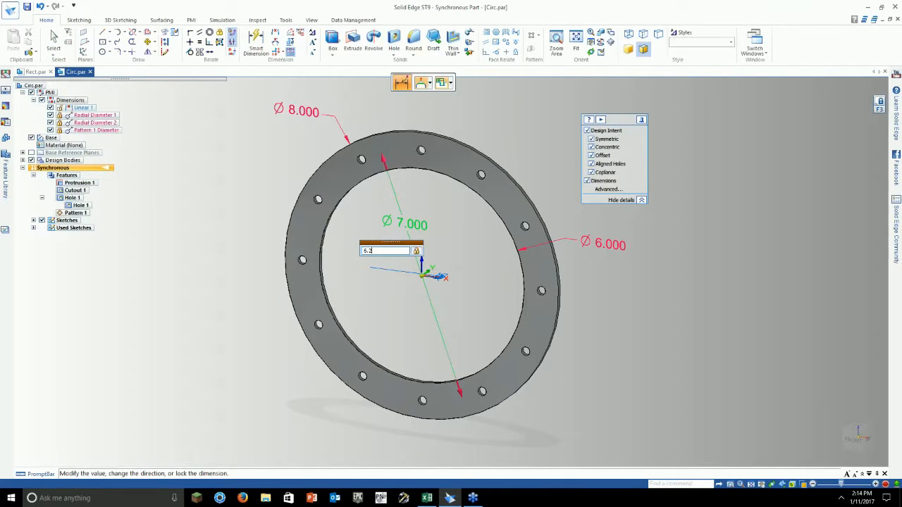
pyautogui.write('5')
pyautogui.press('Return')
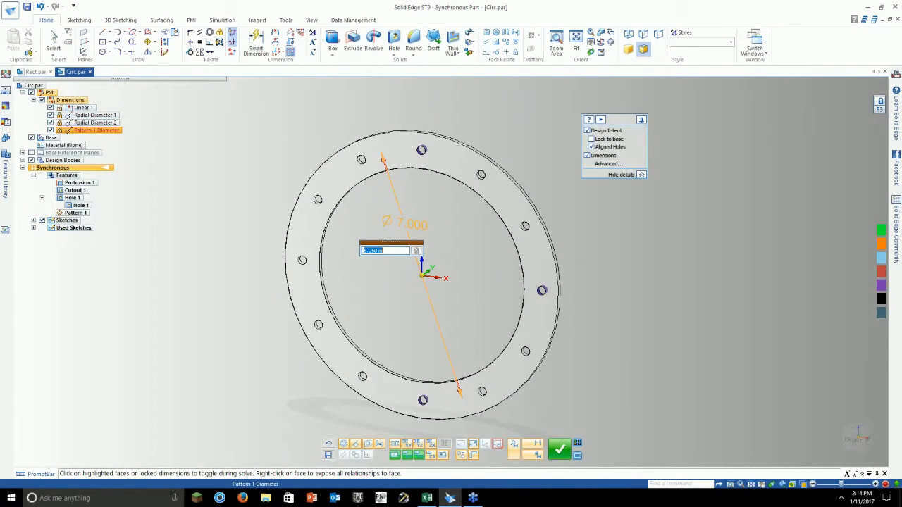
pyautogui.press('Return')
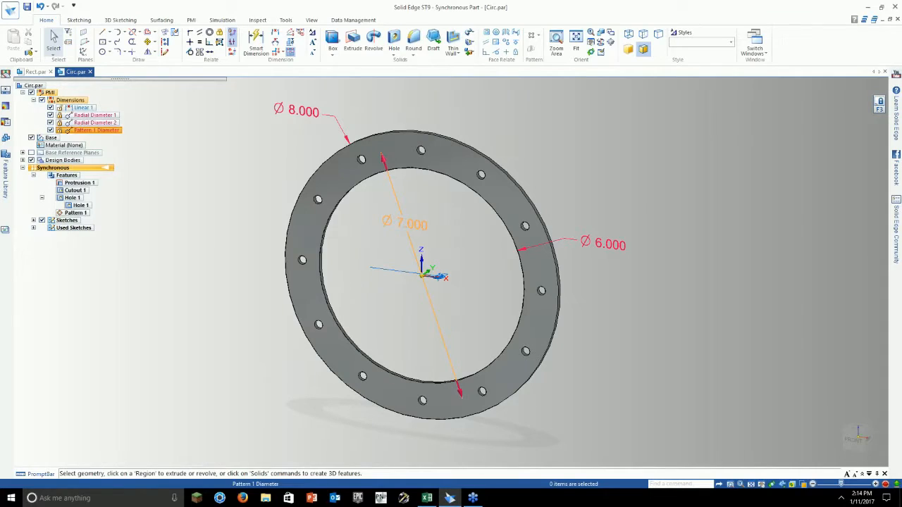
pyautogui.click(405, 224)
pyautogui.write('6.5')
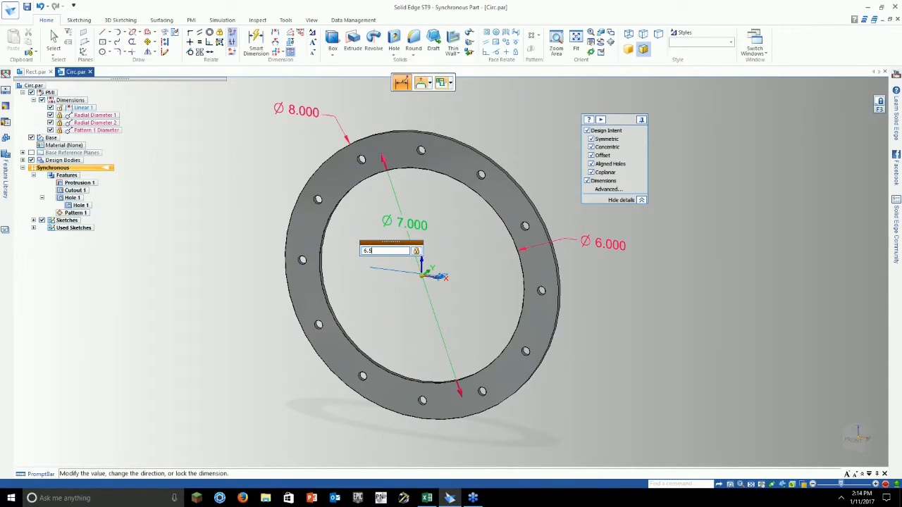
pyautogui.press('Return')
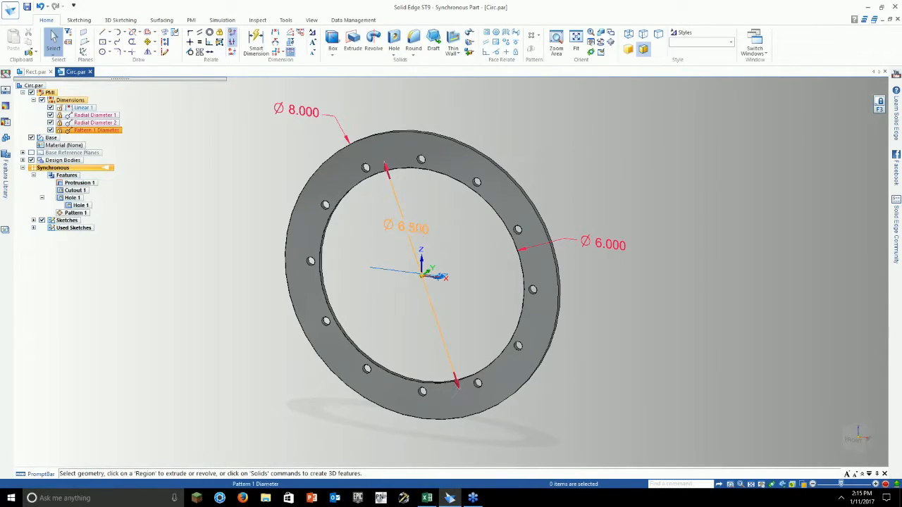
# Step: Set the circular pattern's diameter to 6.75 in
pyautogui.click(417, 231)
pyautogui.write('6.75')
pyautogui.press('Return')
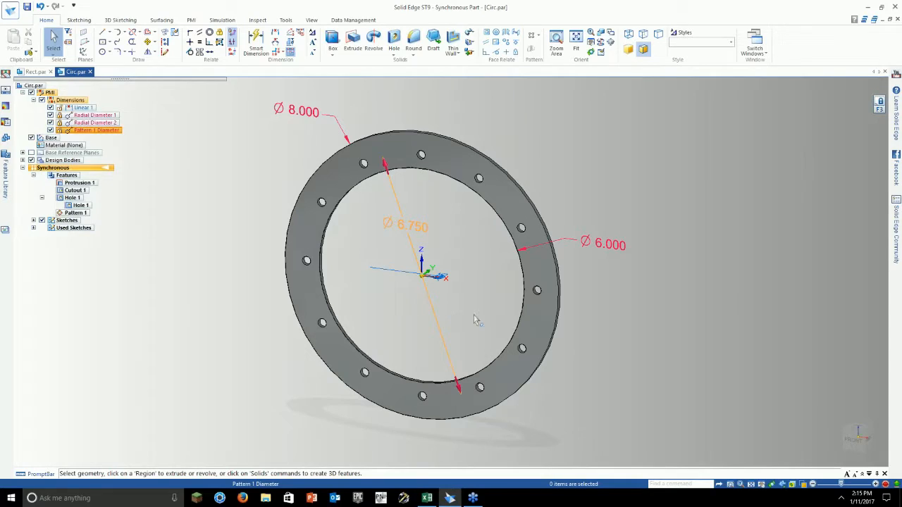
# Step: Edit the circular pattern definition, switch it from a full circle to an arc, and set the arc's sweep to 180°
pyautogui.click(522, 240)
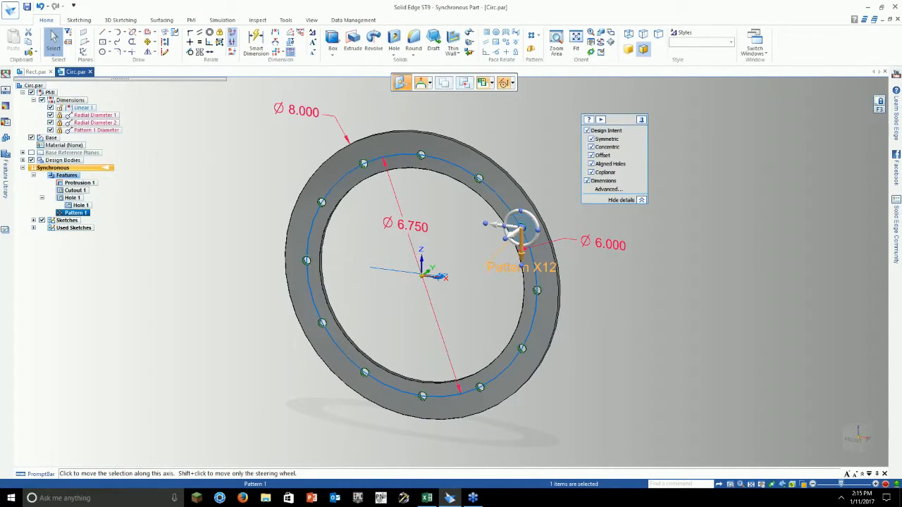
pyautogui.click(509, 273)
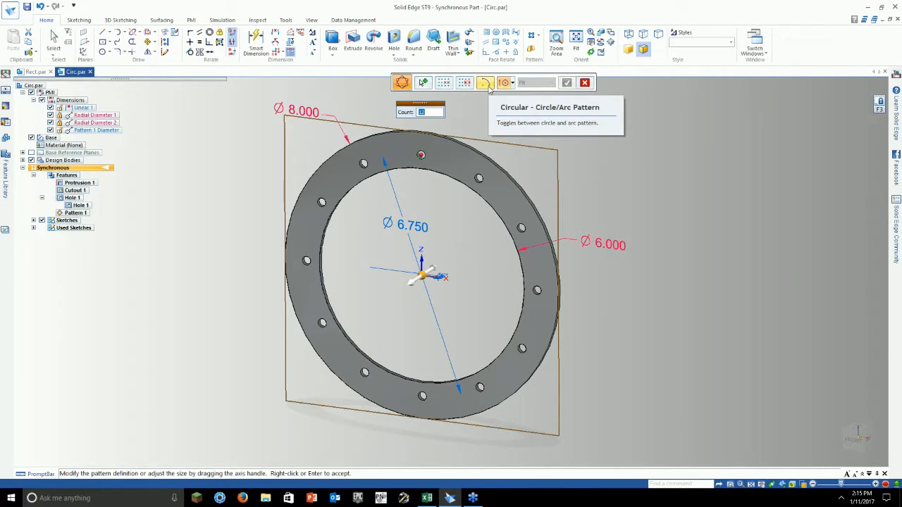
pyautogui.click(489, 86)
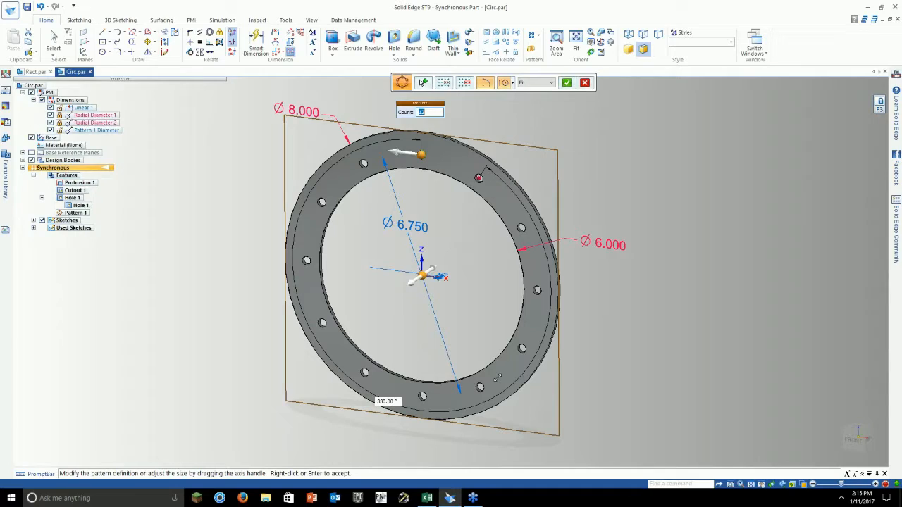
pyautogui.moveTo(497, 377); pyautogui.dragTo(421, 396)
pyautogui.click(294, 259)
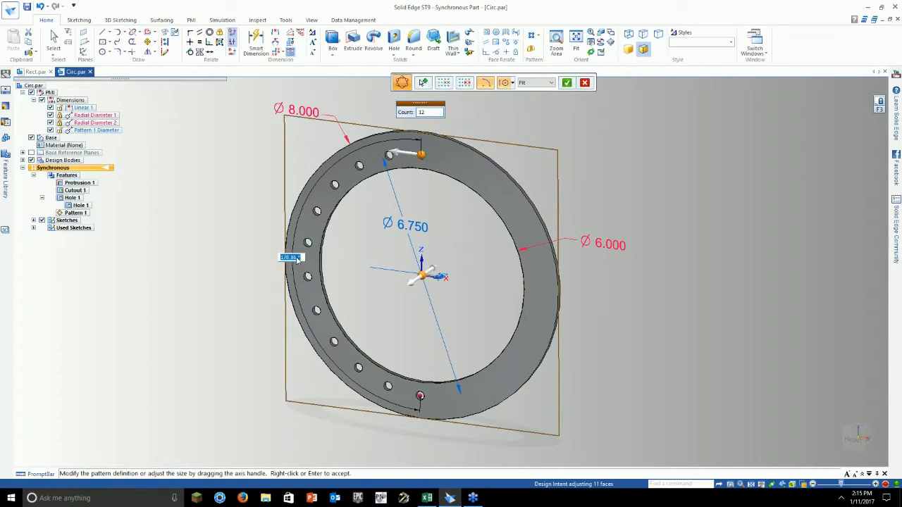
pyautogui.write('180')
pyautogui.press('Return')
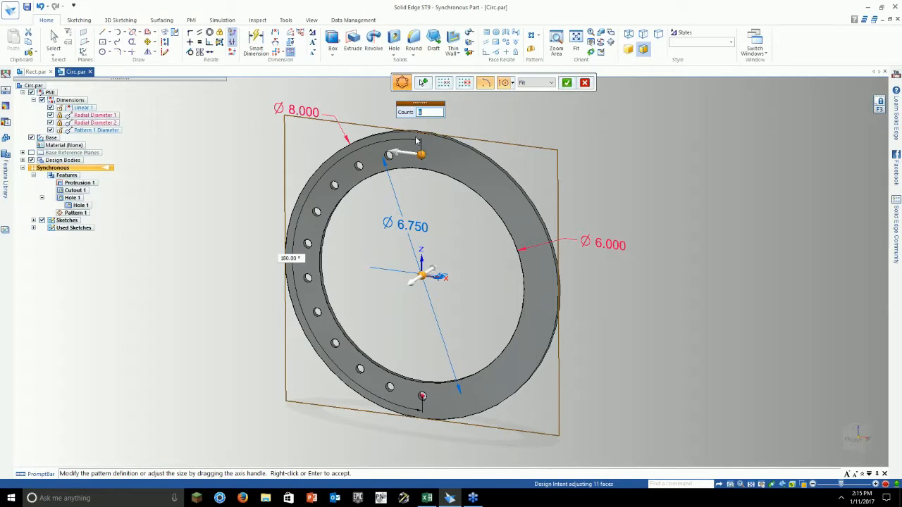
# Step: Set the arc pattern's count to 6 and try the arc on each side of the ring, keeping the original direction
pyautogui.write('6')
pyautogui.press('Return')
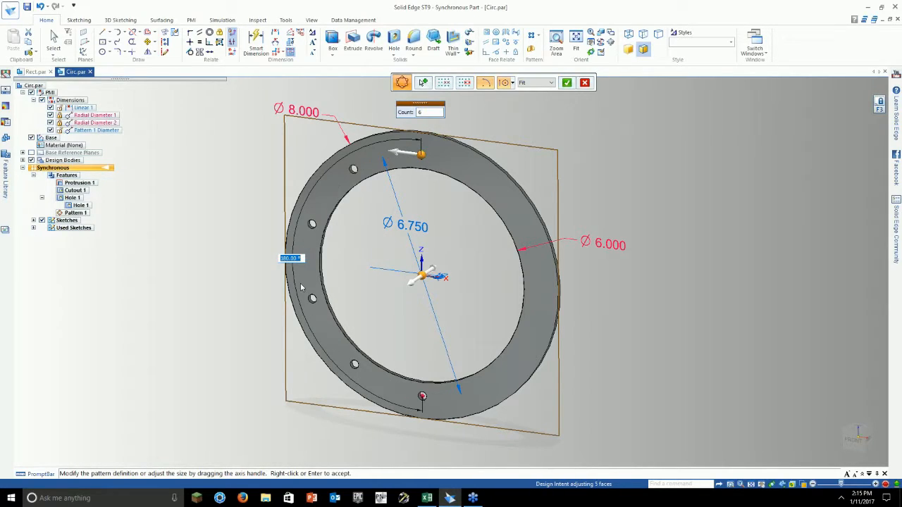
pyautogui.click(409, 158)
pyautogui.click(410, 155)
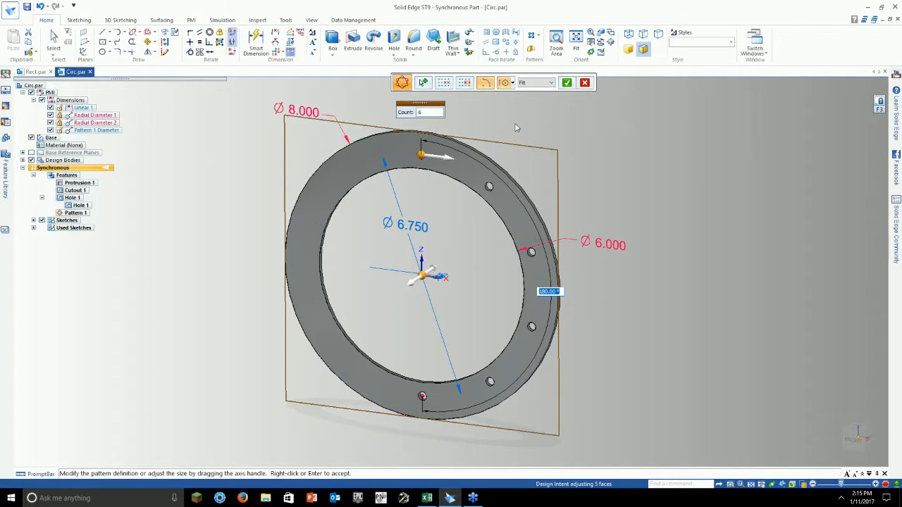
pyautogui.press('Escape')
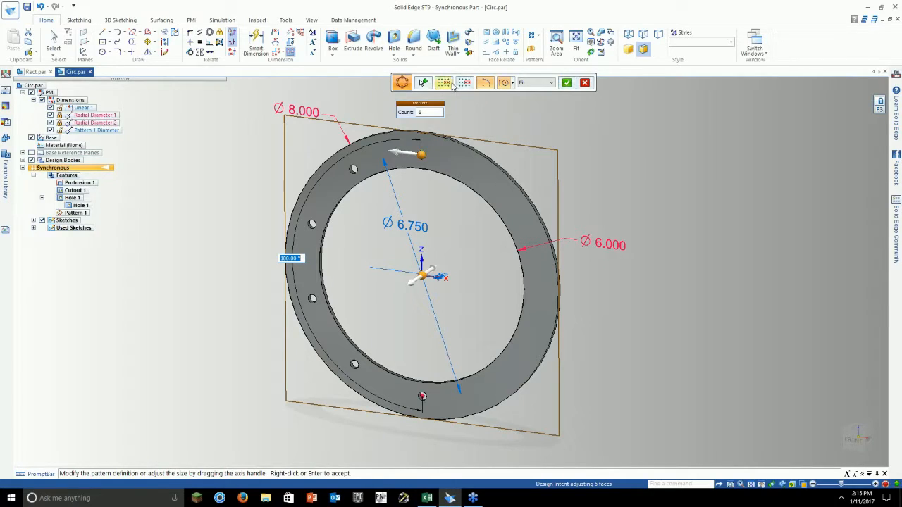
# Step: Suppress the arc pattern occurrence next to the original hole and accept the edited pattern
pyautogui.rightClick(453, 85)
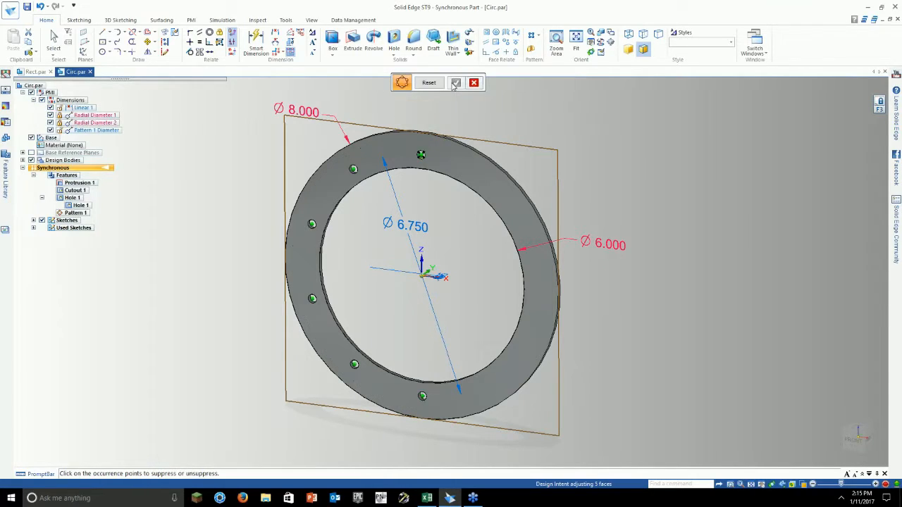
pyautogui.click(354, 171)
pyautogui.click(459, 83)
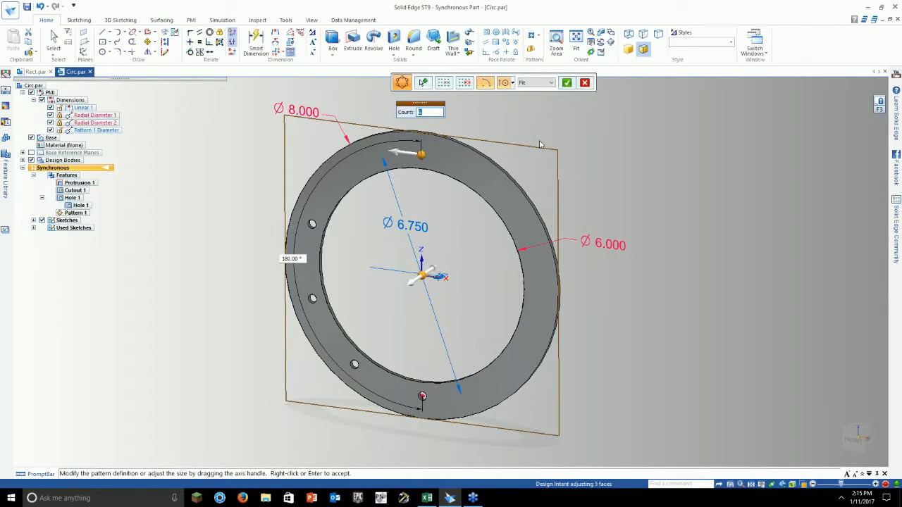
pyautogui.click(567, 83)
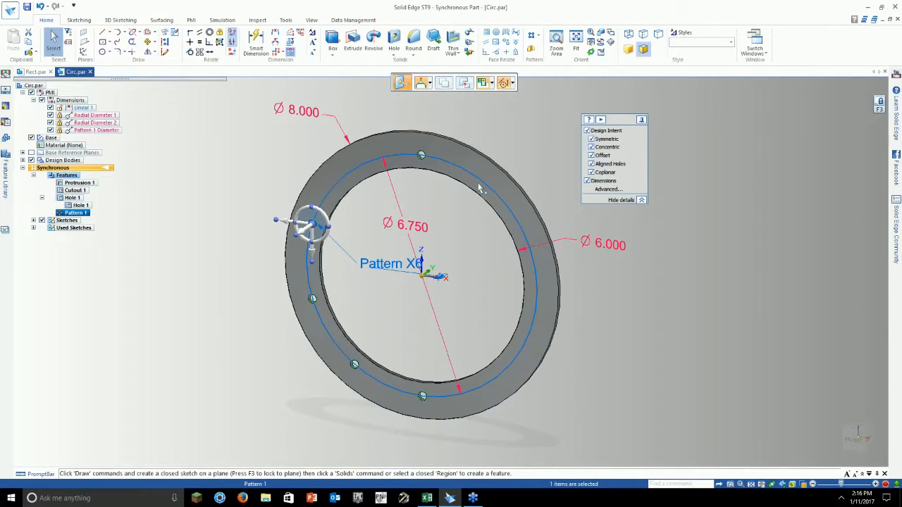
pyautogui.scroll(3, 479, 188)
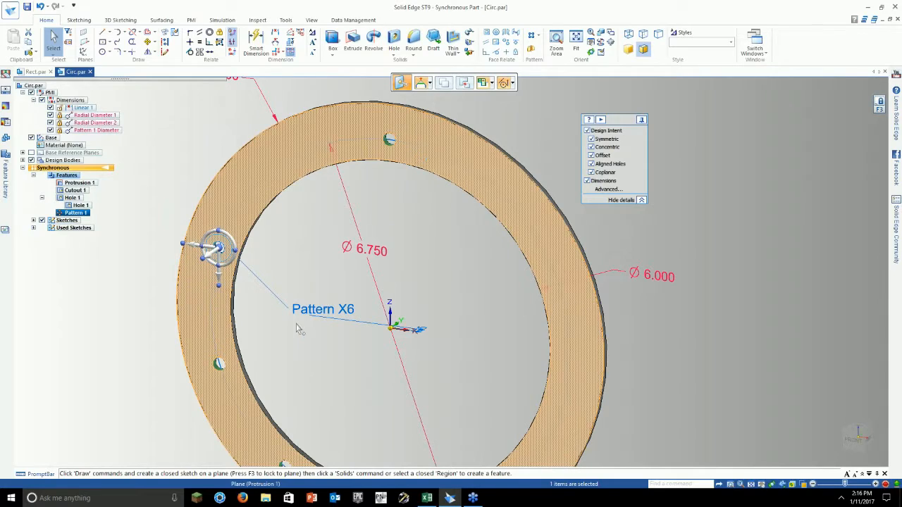
pyautogui.click(366, 251)
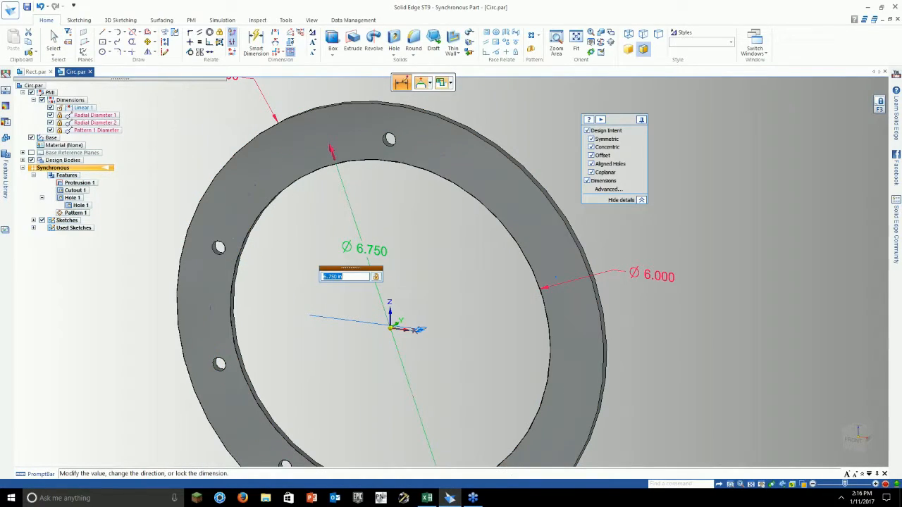
pyautogui.press('Escape')
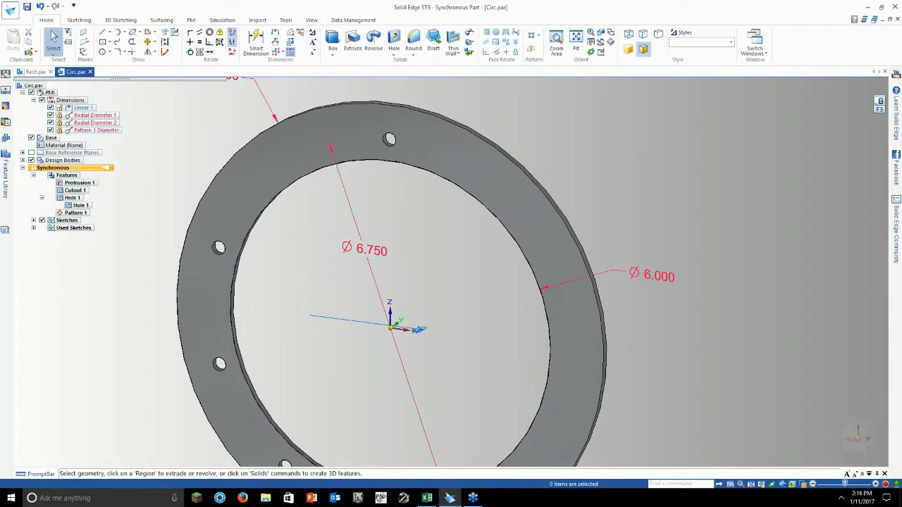
pyautogui.hotkey('ctrl', 'f')
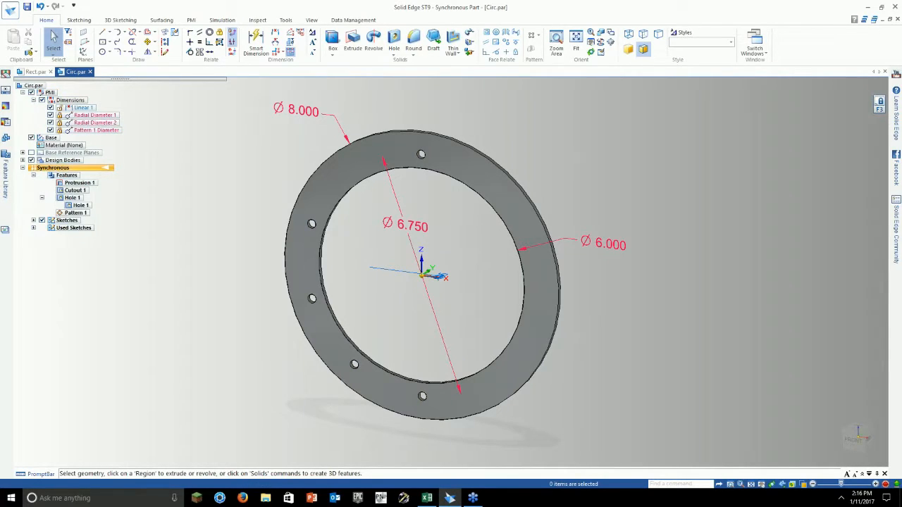
# Step: Delete the arc hole pattern and the remaining original hole from the ring
pyautogui.rightClick(76, 212)
pyautogui.click(103, 436)
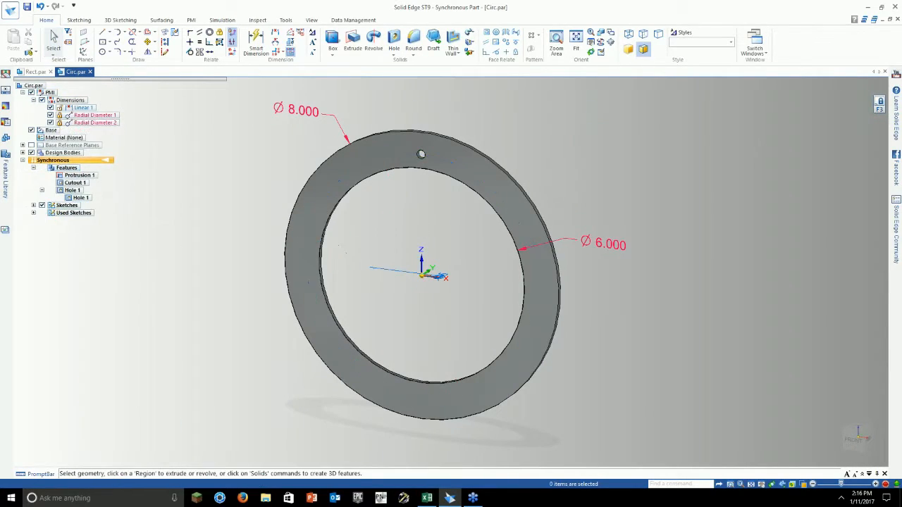
pyautogui.click(74, 199)
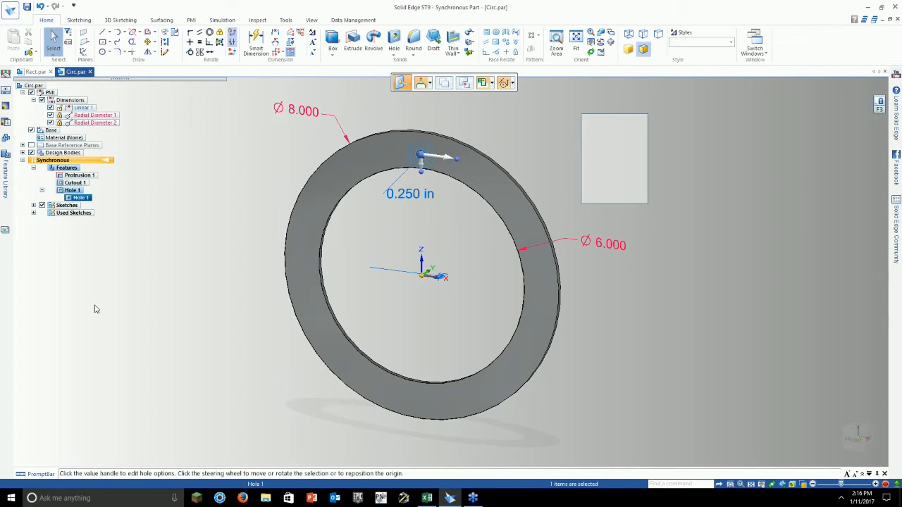
pyautogui.rightClick(73, 198)
pyautogui.click(96, 418)
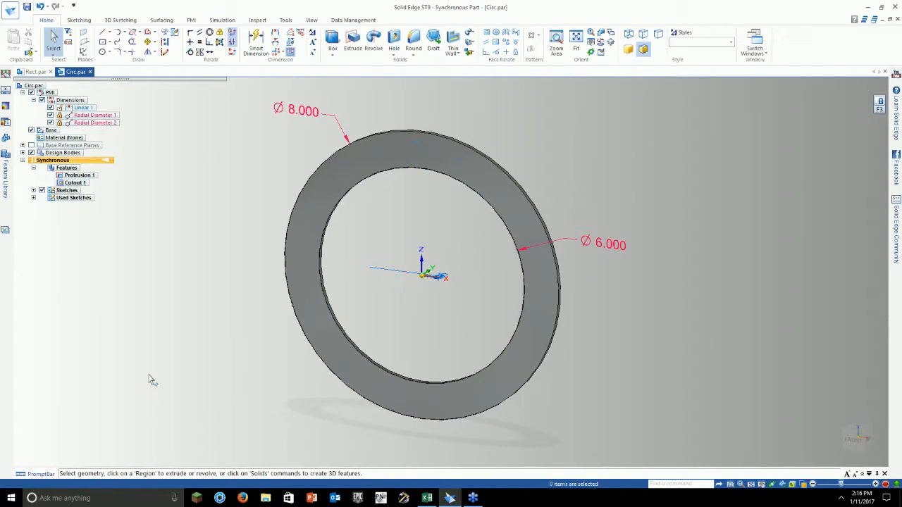
pyautogui.hotkey('ctrl', 'z')
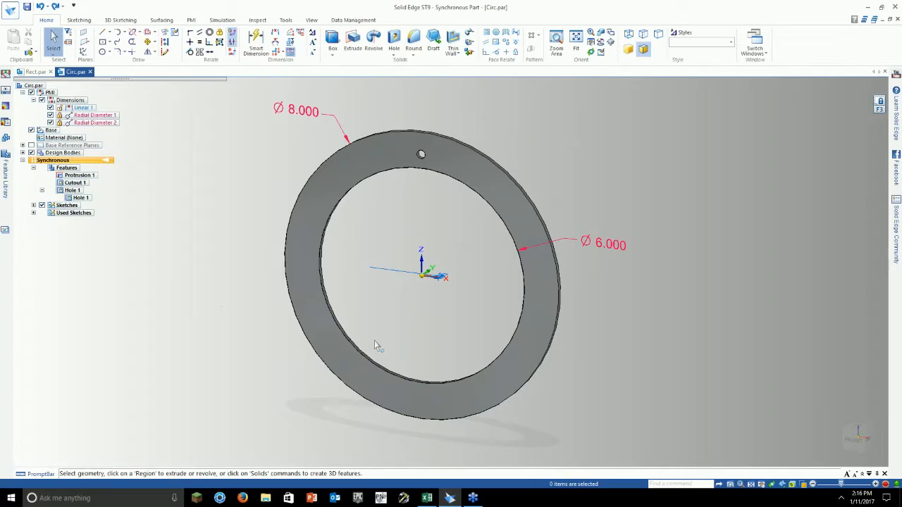
pyautogui.click(55, 7)
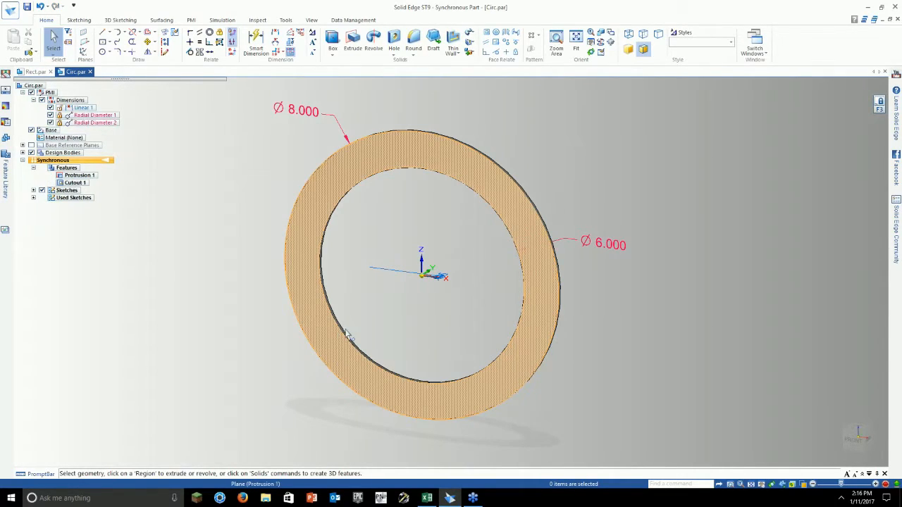
# Step: Delete the circular inner cutout so the ring is a solid disc
pyautogui.click(347, 335)
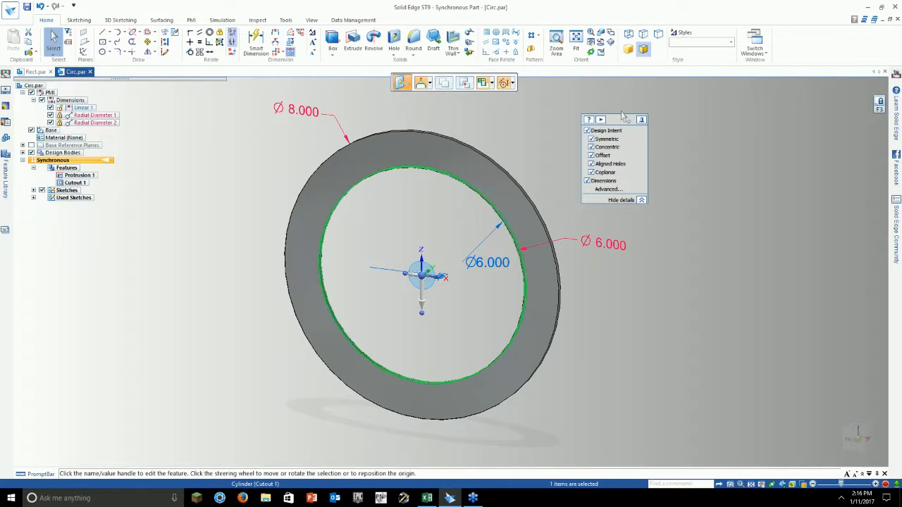
pyautogui.press('Delete')
pyautogui.click(533, 35)
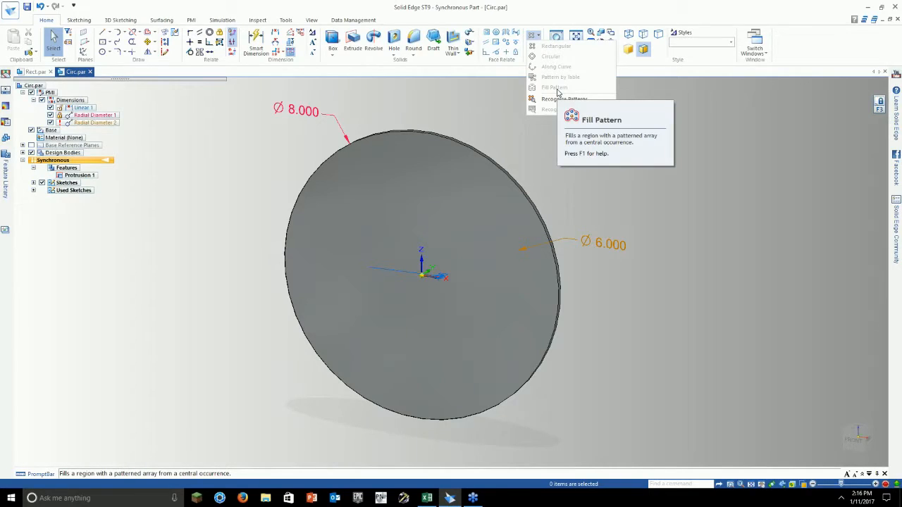
pyautogui.click(566, 244)
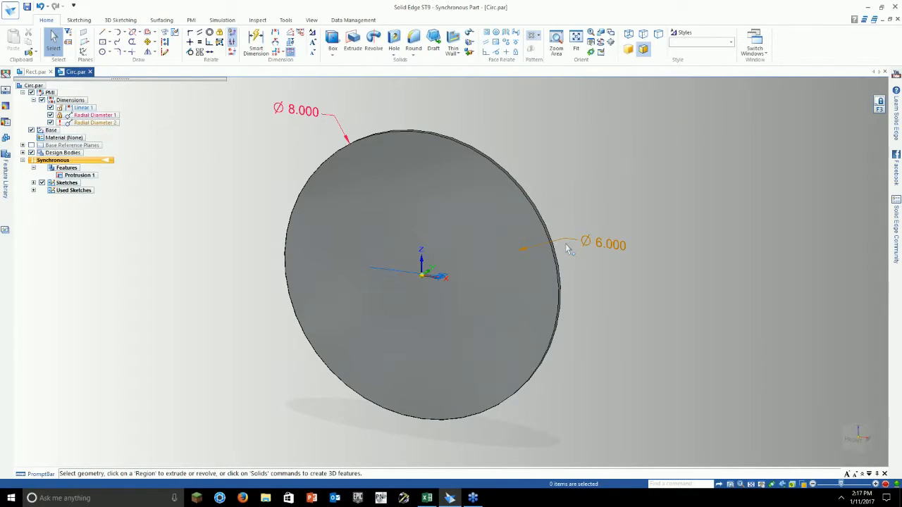
# Step: Delete the orphaned 6.000 diameter dimension and hide the PMI and the base coordinate system
pyautogui.click(565, 243)
pyautogui.press('Delete')
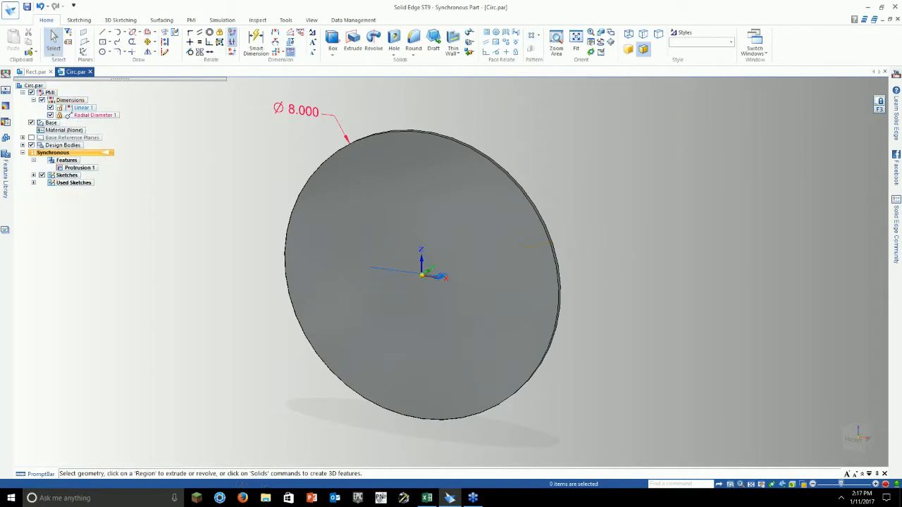
pyautogui.click(31, 92)
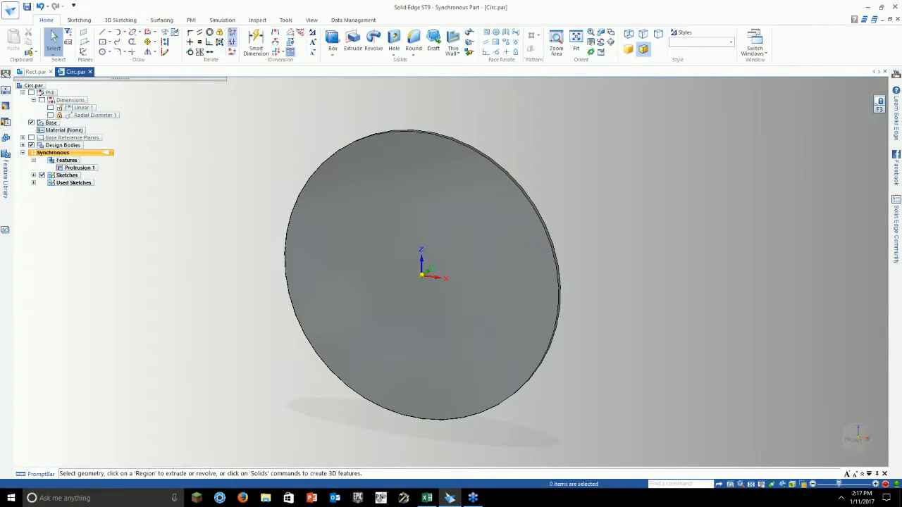
pyautogui.click(31, 122)
# Step: Try placing the Arrow.par library feature near the disc's center, and delete it
pyautogui.moveTo(5, 169)
pyautogui.moveTo(38, 124); pyautogui.dragTo(368, 251)
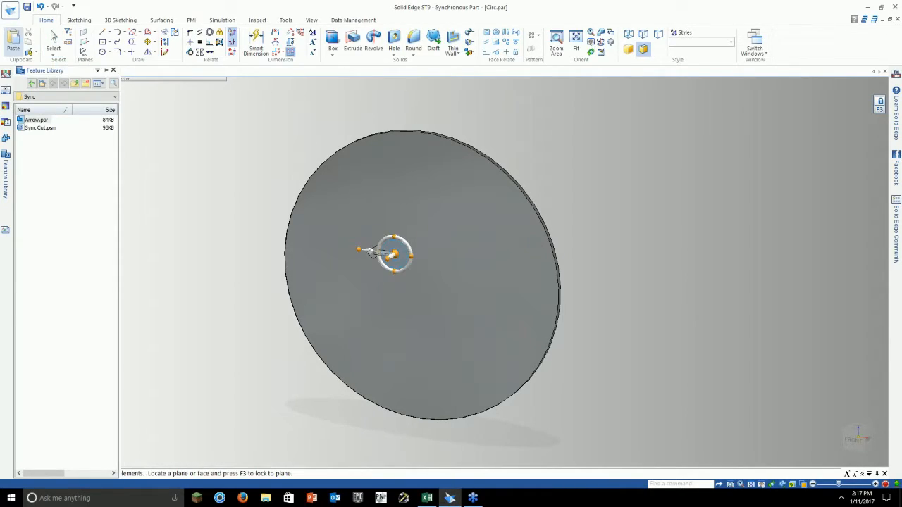
pyautogui.click(403, 272)
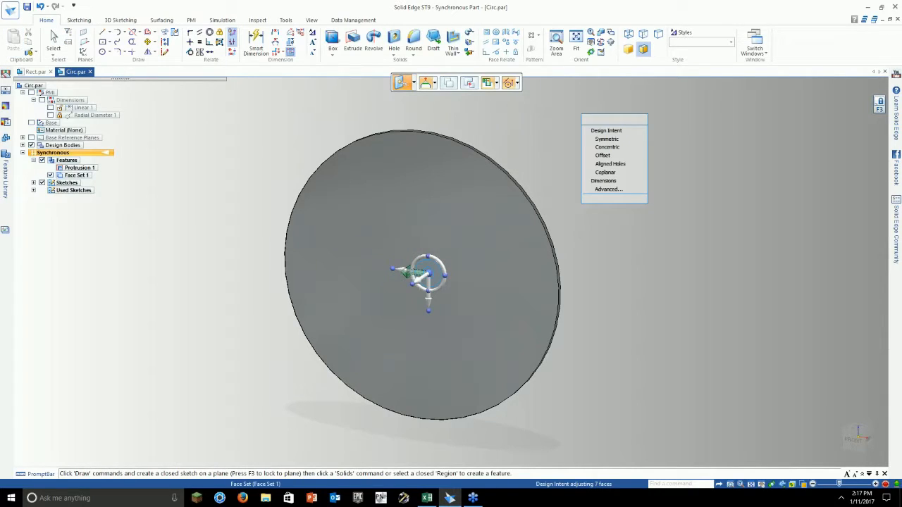
pyautogui.scroll(5, 421, 256)
pyautogui.press('Delete')
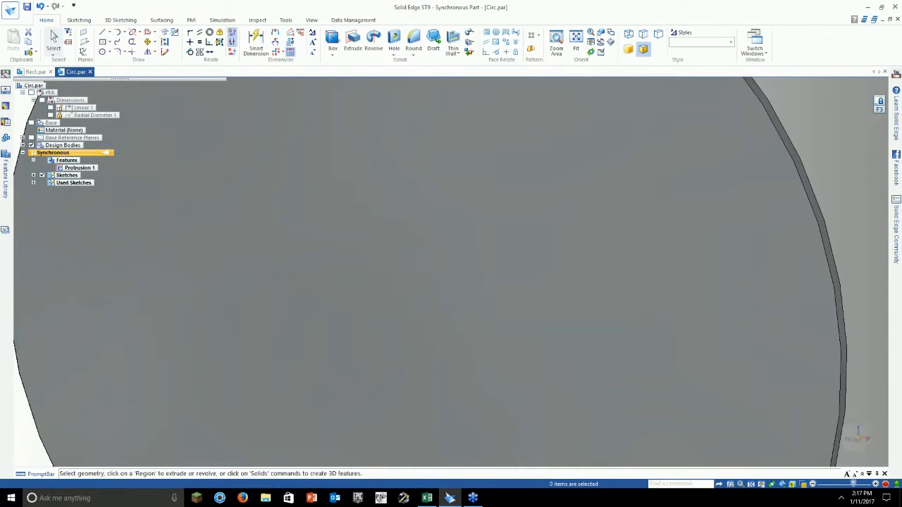
# Step: Place the Arrow.par feature from the Feature Library's Sync folder on the disc's front face
pyautogui.moveTo(5, 180)
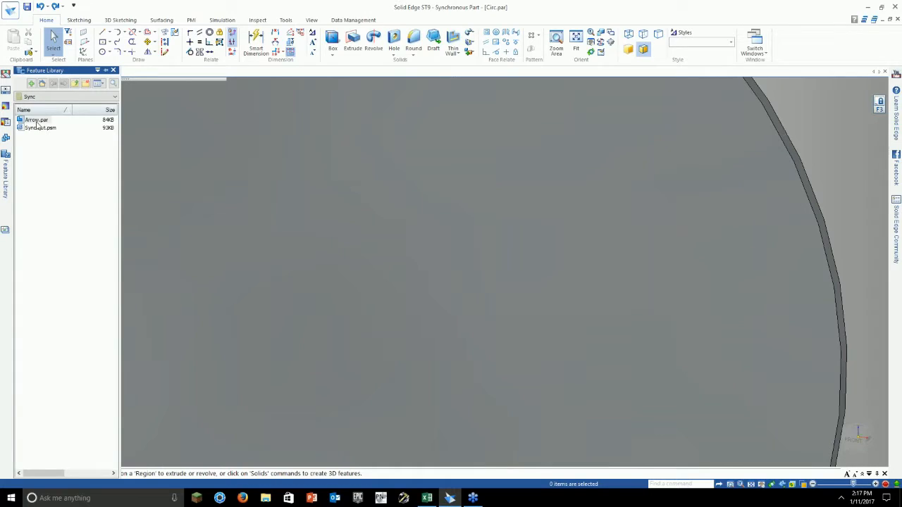
pyautogui.moveTo(37, 124); pyautogui.dragTo(300, 226)
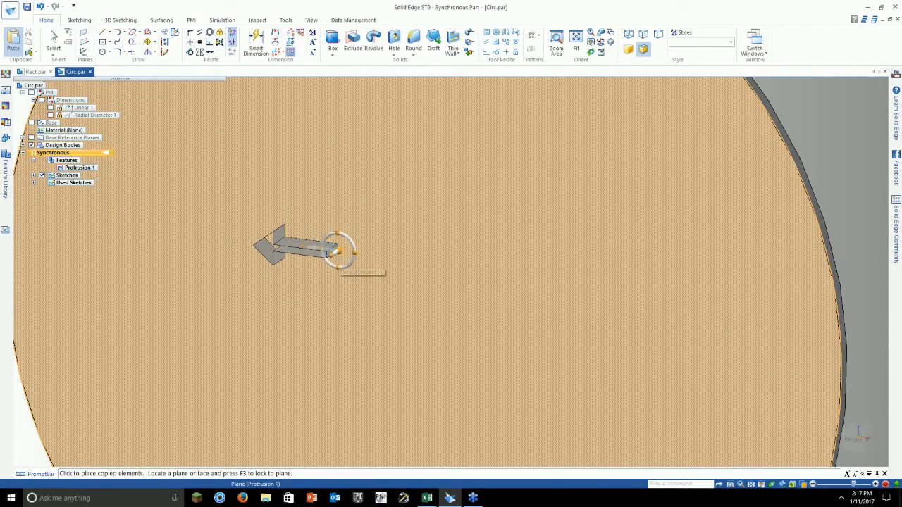
pyautogui.click(336, 247)
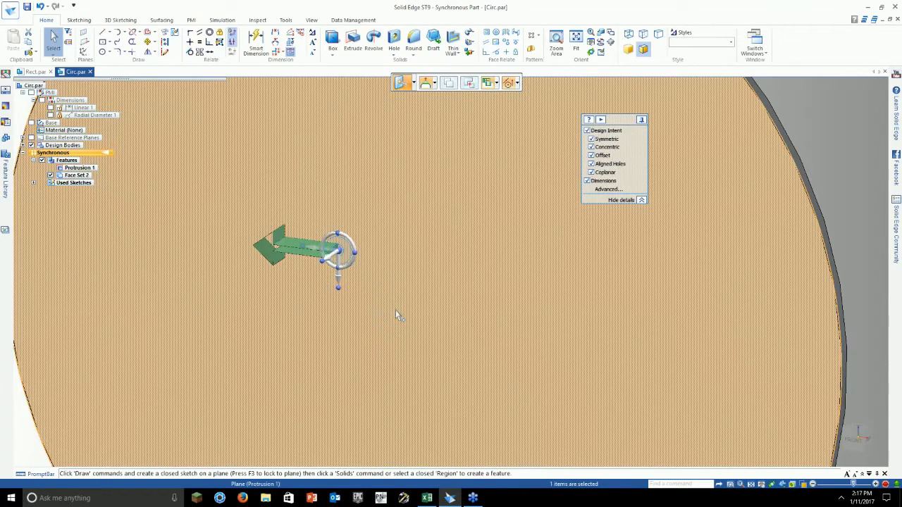
# Step: Attach the placed arrow face set to the disc body
pyautogui.scroll(-4, 395, 310)
pyautogui.moveTo(373, 285); pyautogui.dragTo(373, 211, button='middle')
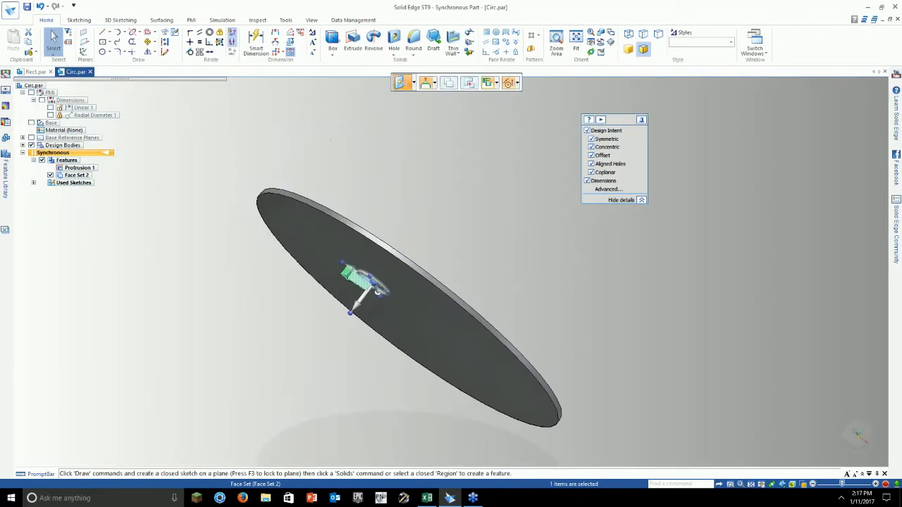
pyautogui.click(378, 289)
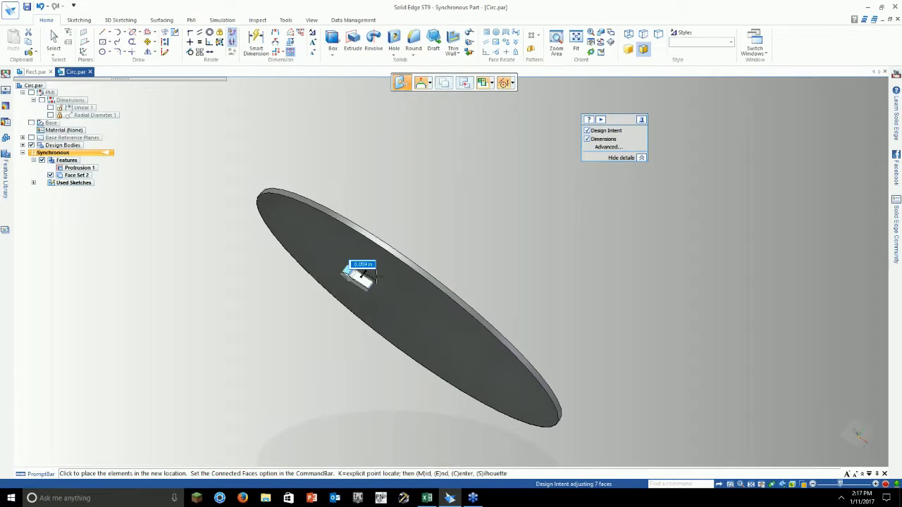
pyautogui.press('Escape')
pyautogui.rightClick(74, 175)
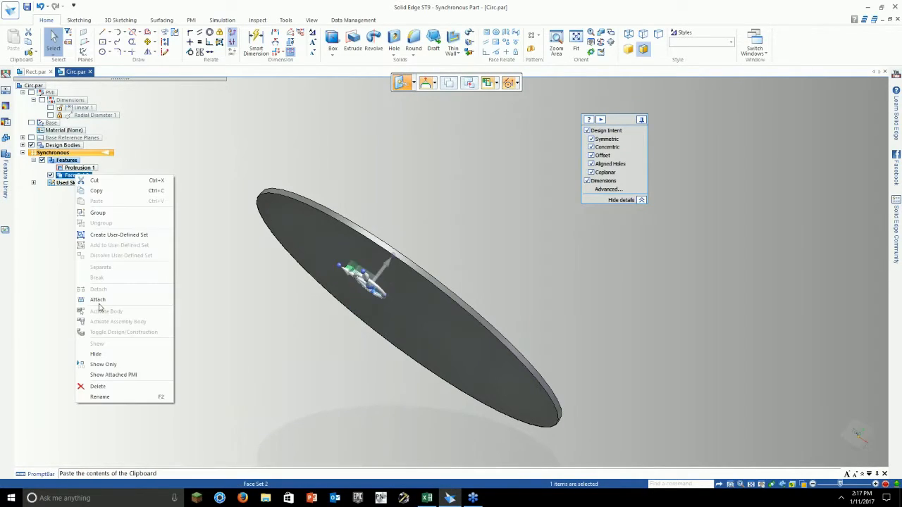
pyautogui.click(99, 300)
pyautogui.moveTo(227, 255); pyautogui.dragTo(314, 203, button='middle')
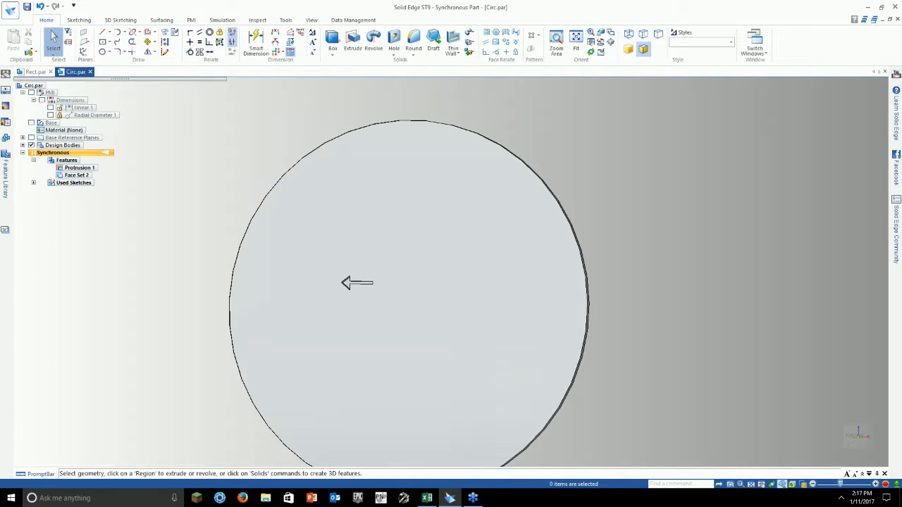
pyautogui.click(751, 484)
pyautogui.moveTo(279, 177); pyautogui.dragTo(451, 292)
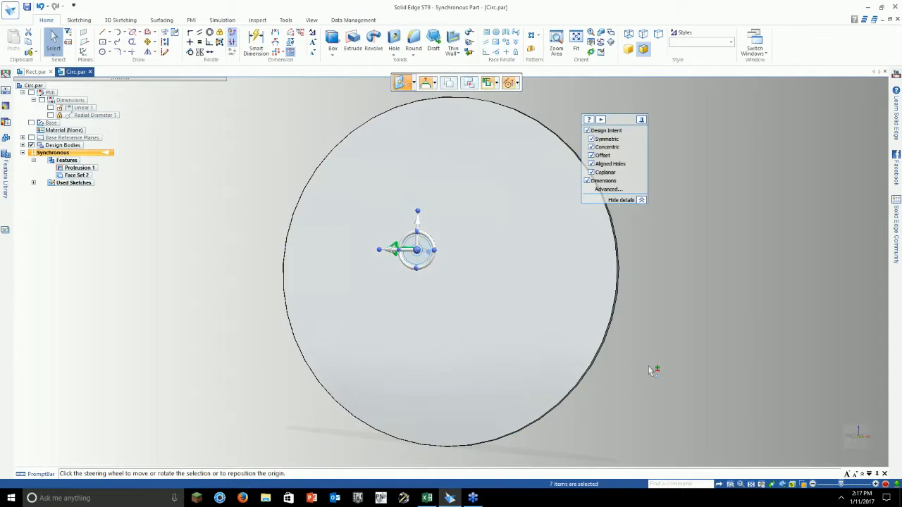
pyautogui.moveTo(648, 366); pyautogui.dragTo(578, 328, button='middle')
pyautogui.click(429, 241)
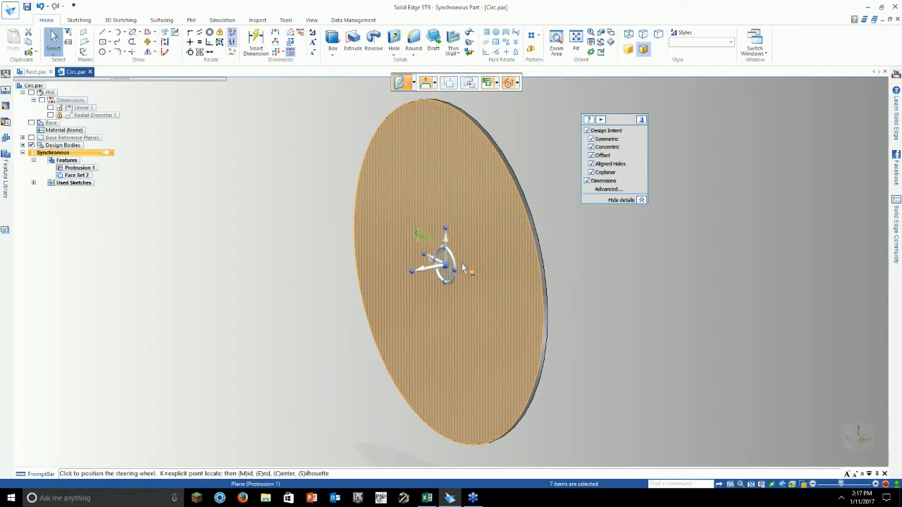
pyautogui.press('Escape')
# Step: Move the attached arrow about 0.6 in down the disc's face and shift it in the plane to near the disc's center
pyautogui.scroll(3, 418, 235)
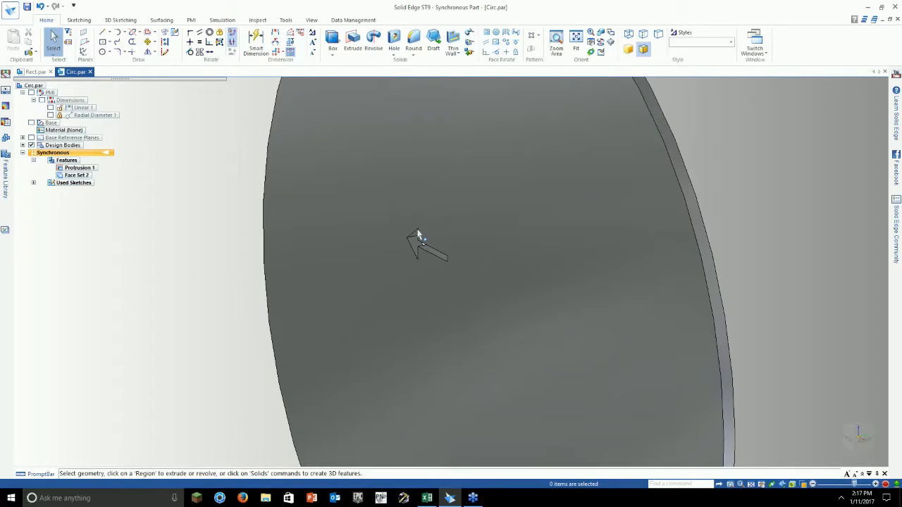
pyautogui.click(418, 235)
pyautogui.click(422, 243)
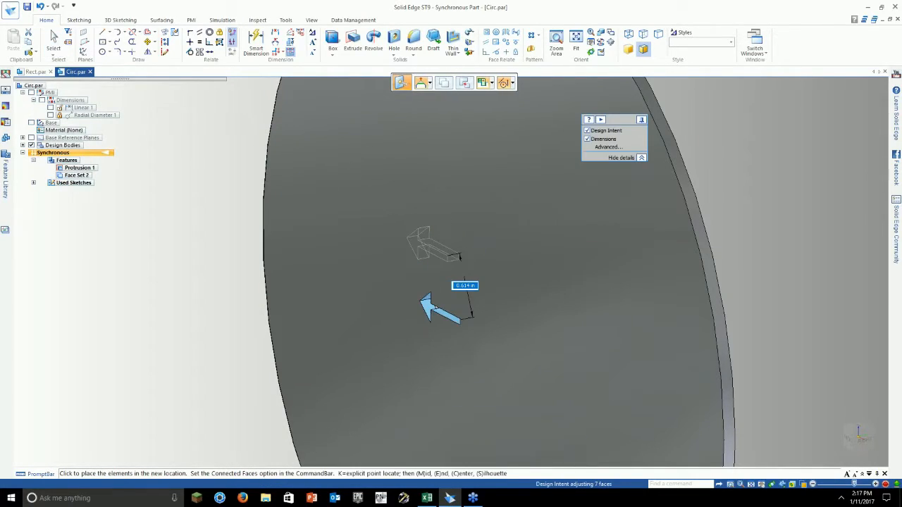
pyautogui.click(434, 307)
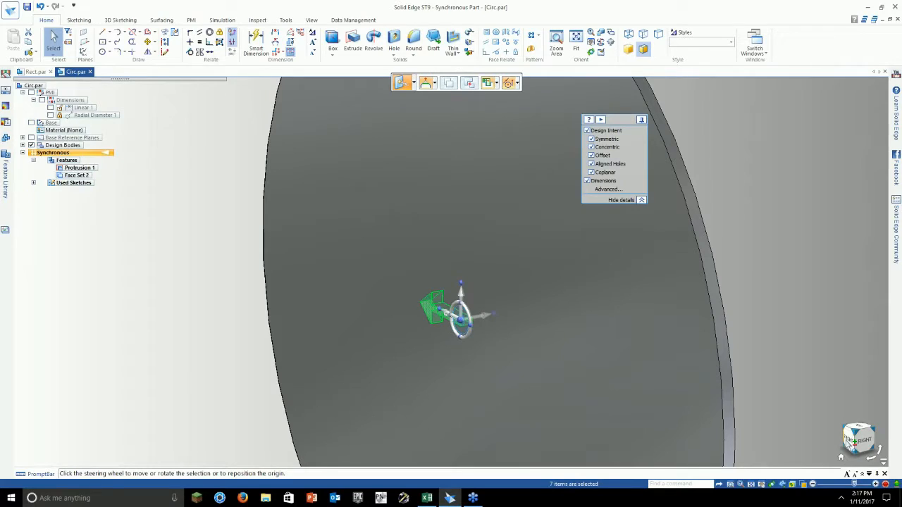
pyautogui.hotkey('ctrl', 'f')
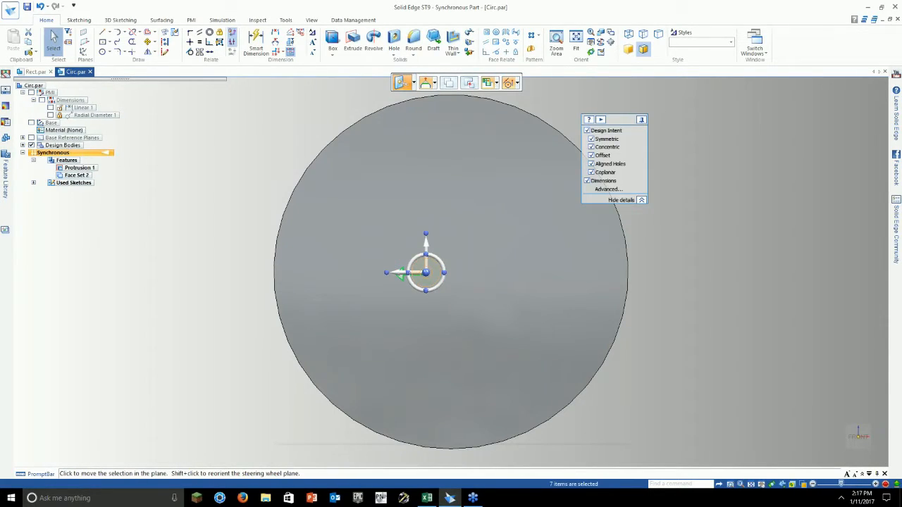
pyautogui.click(431, 271)
pyautogui.click(445, 269)
pyautogui.press('Escape')
# Step: Start a Fill Pattern of all the arrow's faces, using the disc's front face as the region, and generate the preview
pyautogui.moveTo(681, 312); pyautogui.dragTo(652, 331, button='middle')
pyautogui.moveTo(446, 251); pyautogui.dragTo(308, 169)
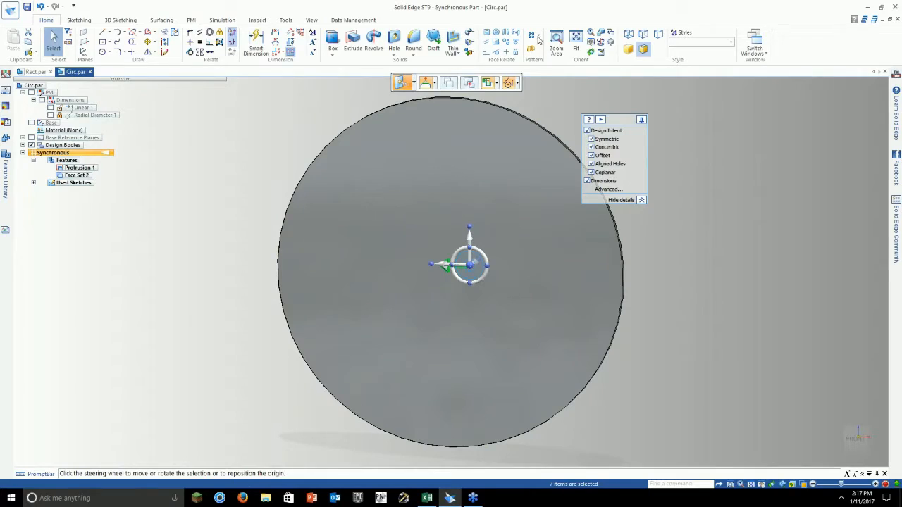
pyautogui.click(537, 35)
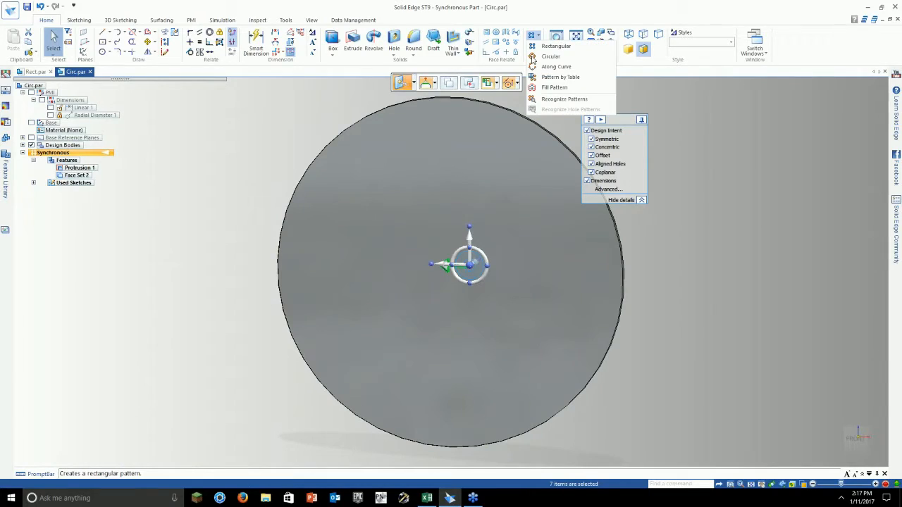
pyautogui.click(554, 87)
pyautogui.click(536, 148)
pyautogui.keyDown('shift'); pyautogui.moveTo(533, 132); pyautogui.dragTo(499, 145, button='middle'); pyautogui.keyUp('shift')
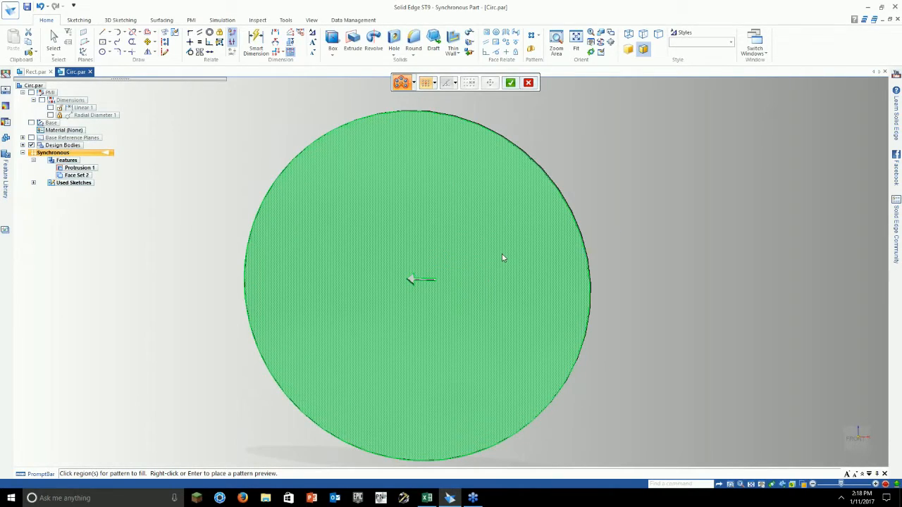
pyautogui.click(513, 83)
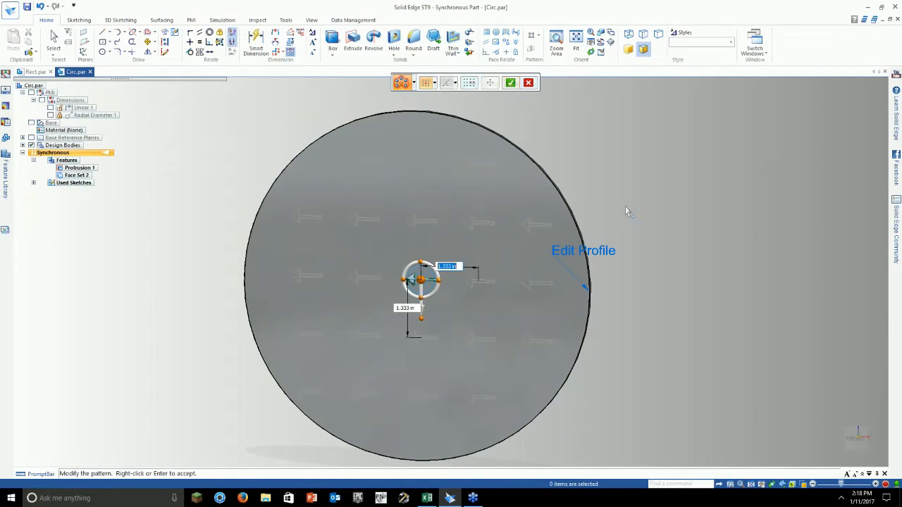
# Step: Keep the rectangular fill style for the arrow pattern and inspect its preview across the disc
pyautogui.moveTo(607, 187); pyautogui.dragTo(612, 180, button='middle')
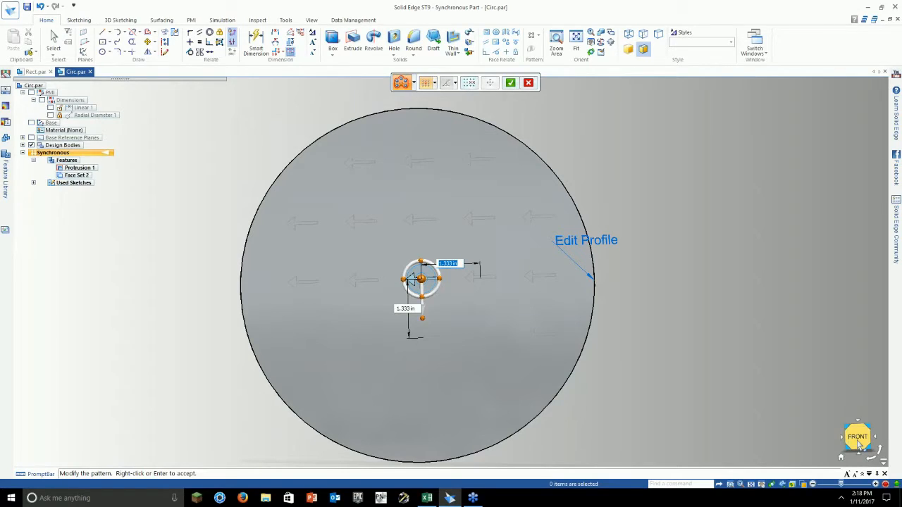
pyautogui.click(858, 438)
pyautogui.click(428, 82)
pyautogui.click(448, 95)
pyautogui.moveTo(575, 180); pyautogui.dragTo(522, 218, button='middle')
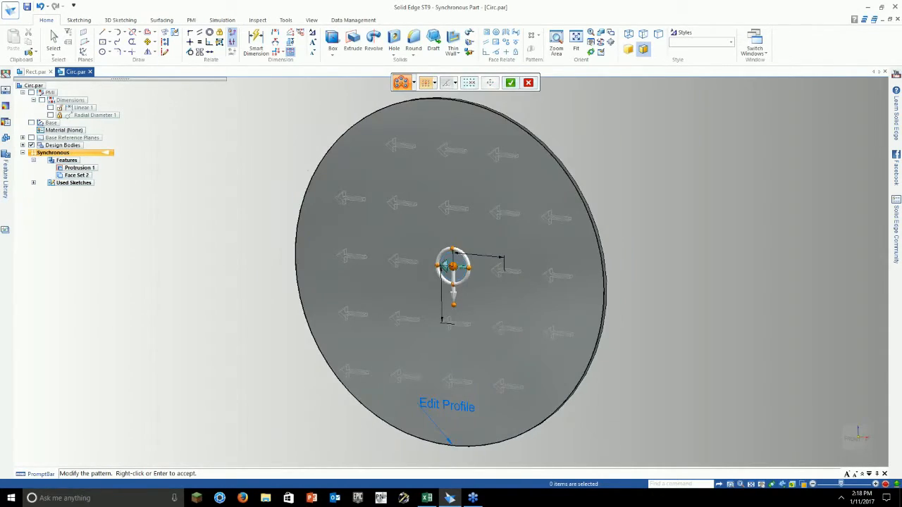
# Step: Switch the arrow fill pattern to the Stagger style and set its spacing to 1 in
pyautogui.scroll(1, 522, 218)
pyautogui.keyDown('shift'); pyautogui.moveTo(649, 254); pyautogui.dragTo(644, 253, button='middle'); pyautogui.keyUp('shift')
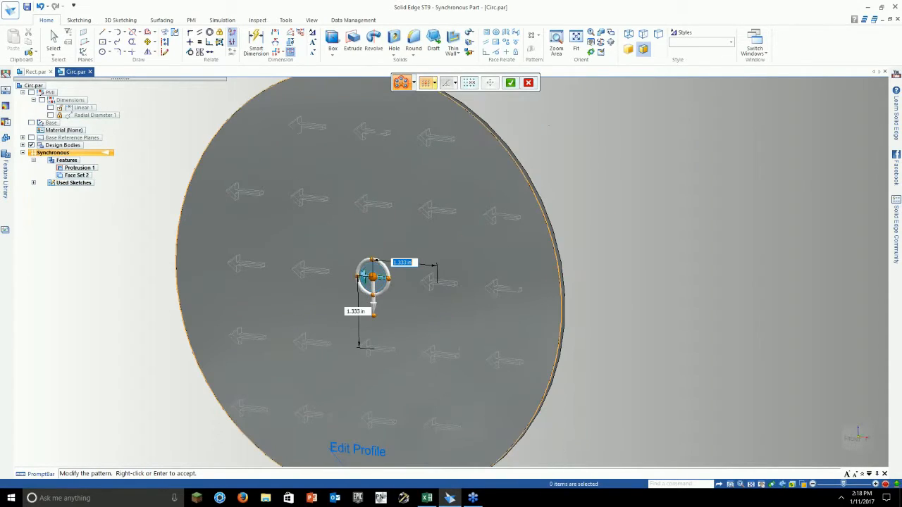
pyautogui.click(429, 83)
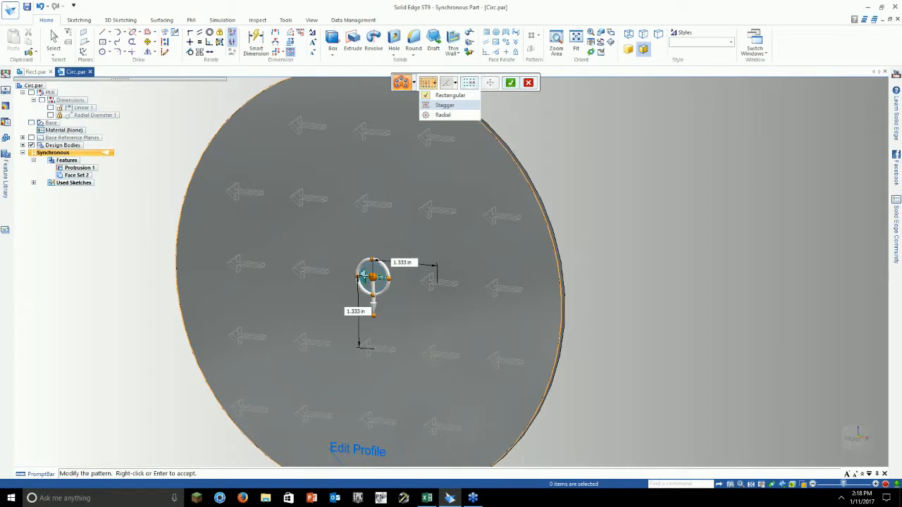
pyautogui.click(444, 106)
pyautogui.click(359, 312)
pyautogui.write('1')
pyautogui.press('Tab')
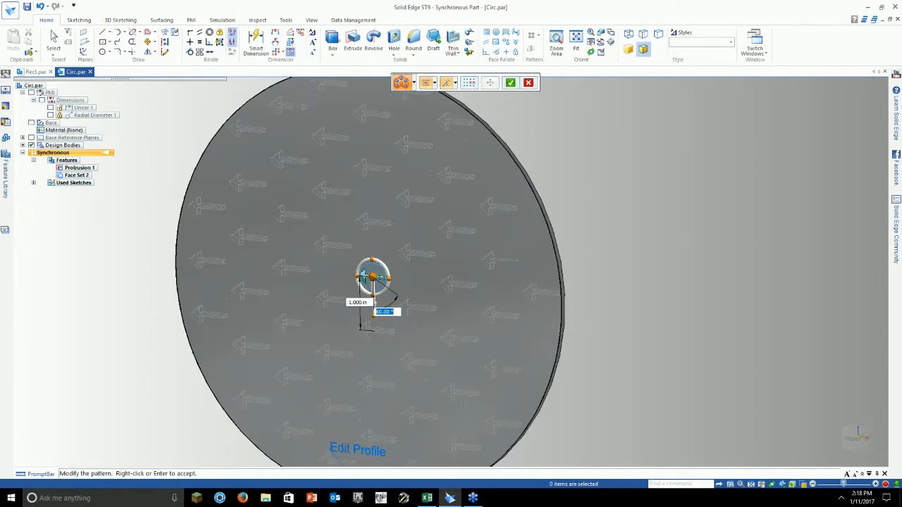
# Step: Change the stagger control from Polar to Linear Offset and then to Complex Linear Offset
pyautogui.click(455, 84)
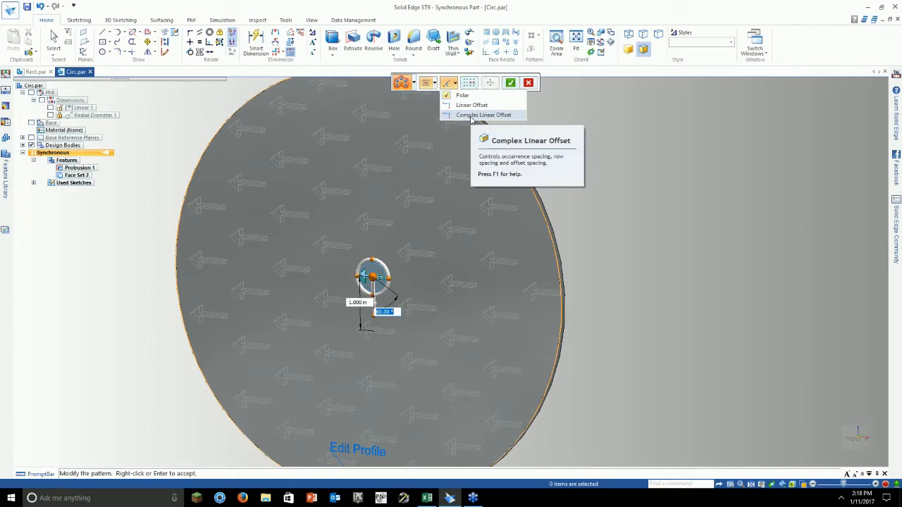
pyautogui.click(465, 108)
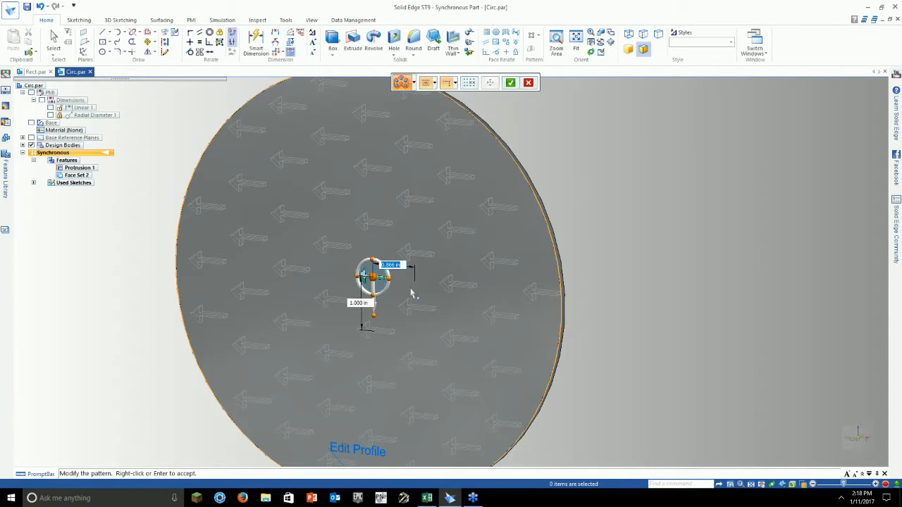
pyautogui.click(454, 83)
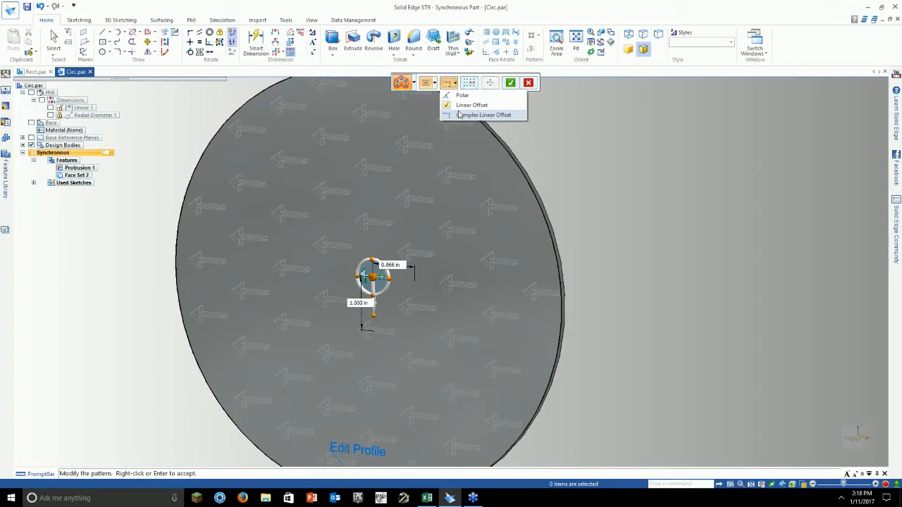
pyautogui.click(476, 115)
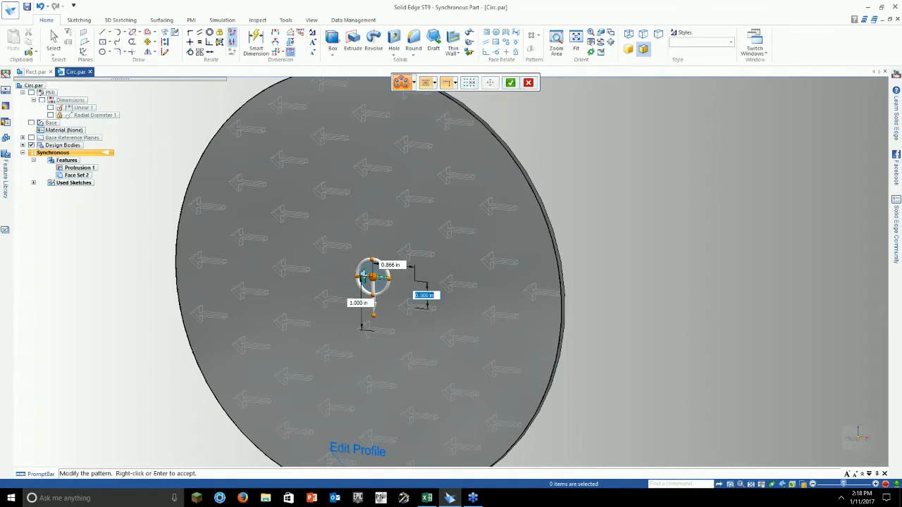
# Step: Switch the fill style to Radial and set the occurrence count to 4
pyautogui.click(435, 84)
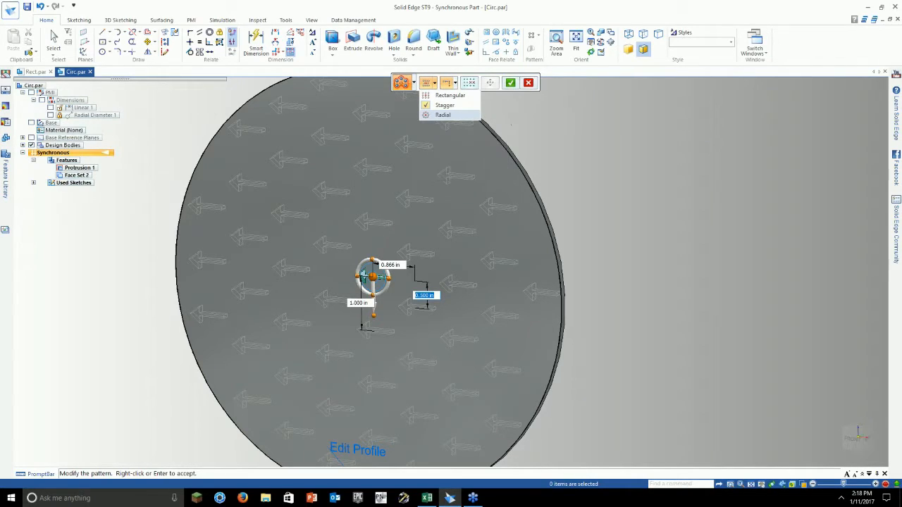
pyautogui.click(443, 115)
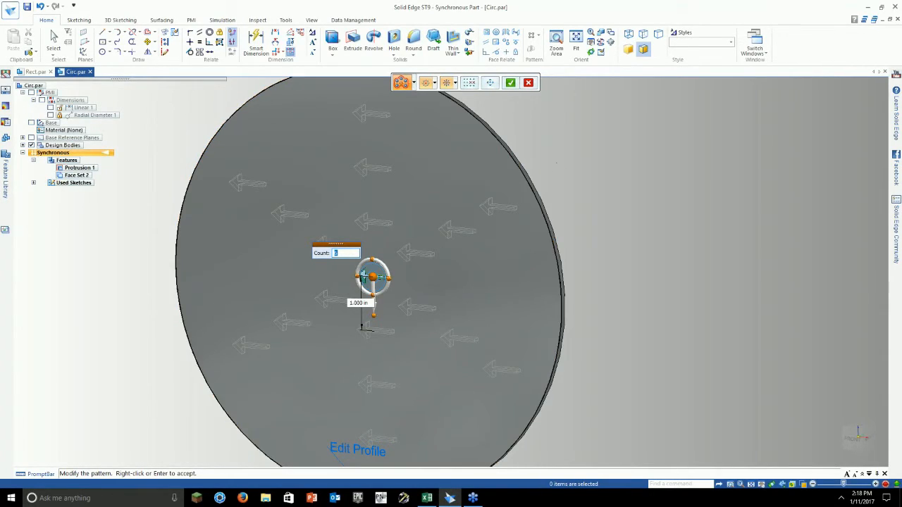
pyautogui.write('6')
pyautogui.click(454, 83)
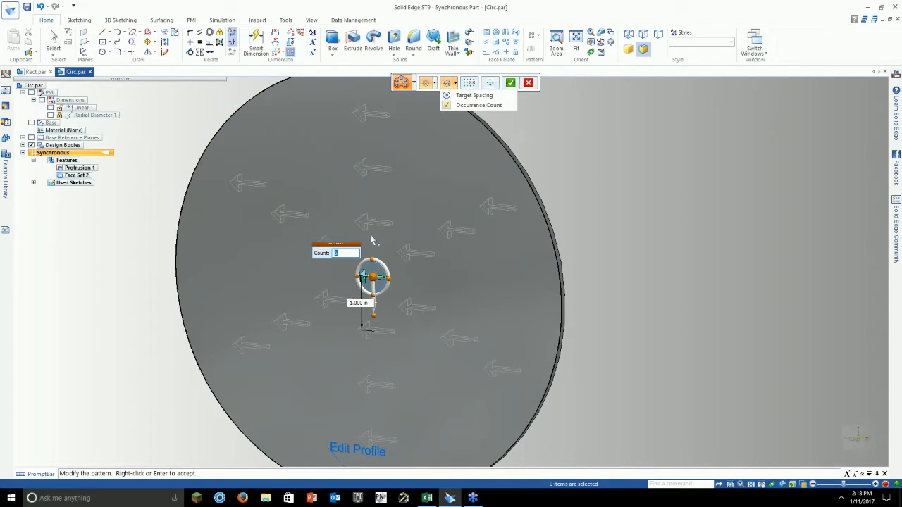
pyautogui.click(341, 252)
pyautogui.moveTo(340, 245); pyautogui.dragTo(316, 167)
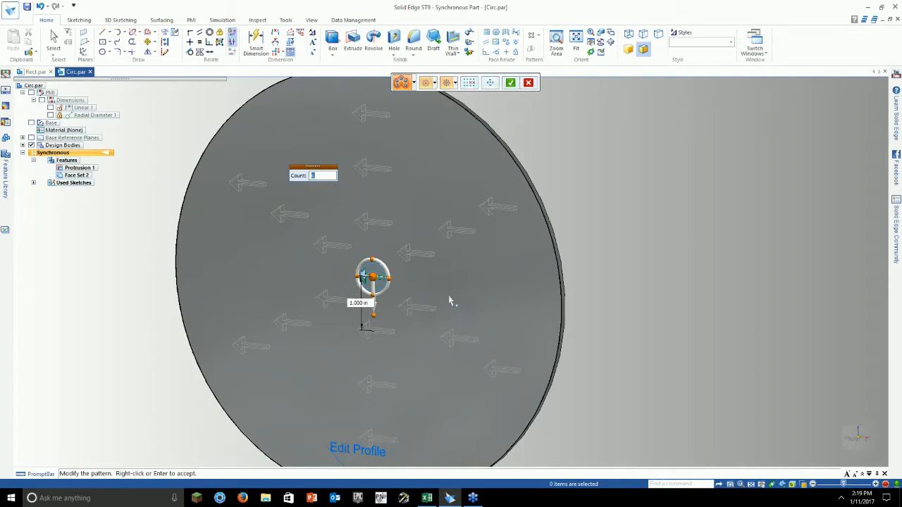
pyautogui.write('4')
pyautogui.press('Tab')
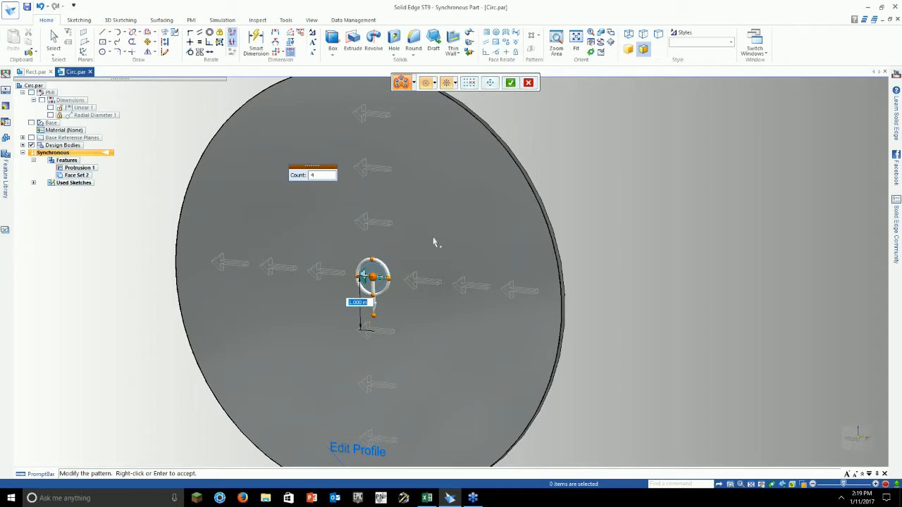
# Step: Control the radial fill by Target Spacing and set the distance between rings to 0.75 in
pyautogui.click(455, 83)
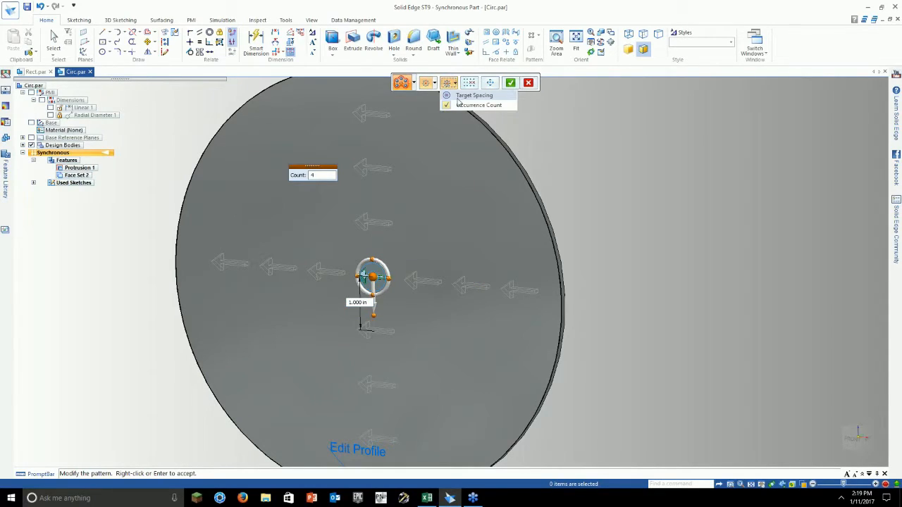
pyautogui.click(456, 97)
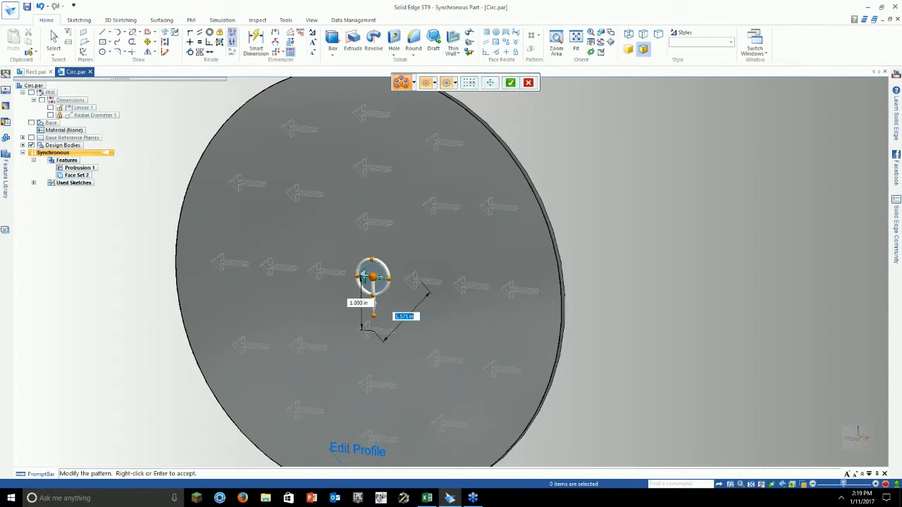
pyautogui.click(369, 304)
pyautogui.write('.75')
pyautogui.press('Tab')
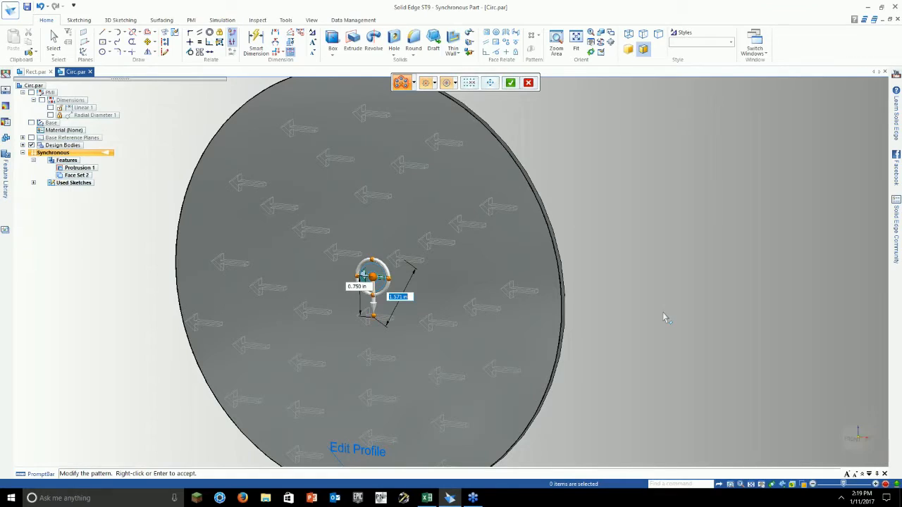
# Step: Turn on Center Orient so the arrow occurrences follow the radial pattern's center
pyautogui.moveTo(652, 308); pyautogui.dragTo(712, 280, button='middle')
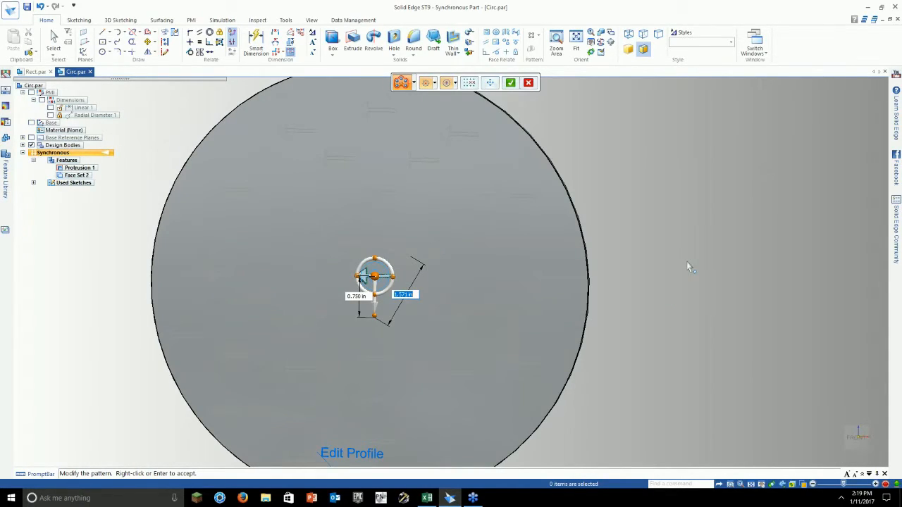
pyautogui.moveTo(655, 274); pyautogui.dragTo(668, 275, button='middle')
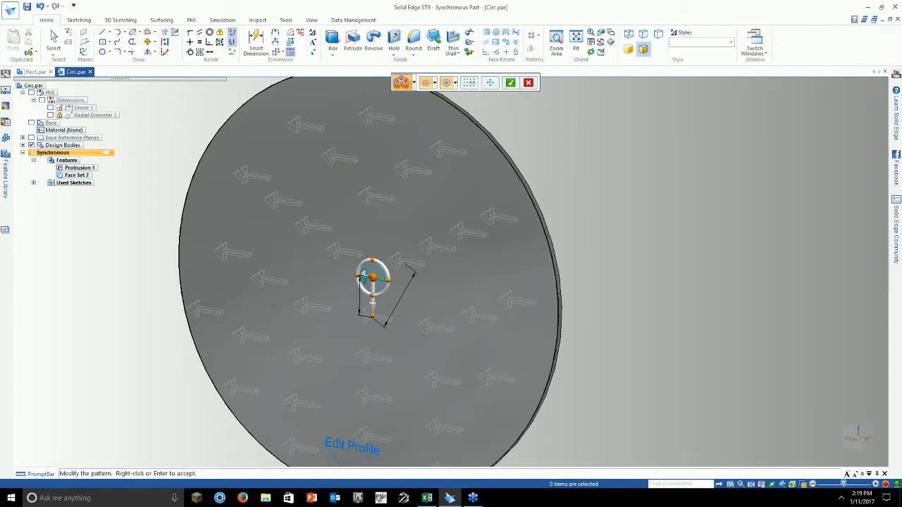
pyautogui.scroll(2, 403, 191)
pyautogui.scroll(1, 423, 191)
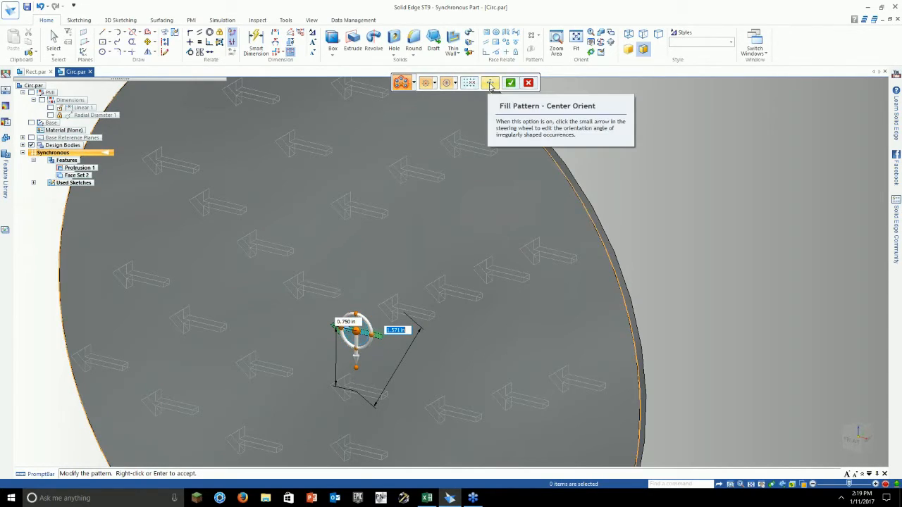
pyautogui.click(491, 84)
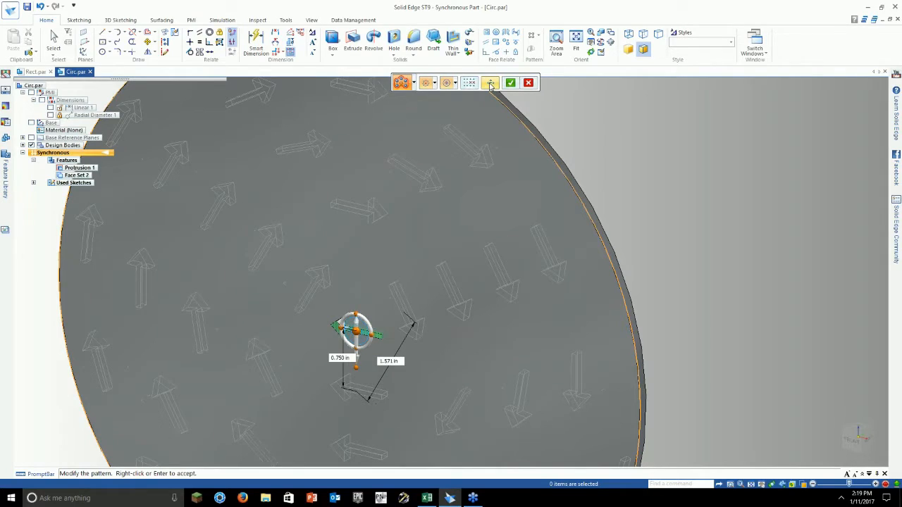
pyautogui.moveTo(790, 250)
pyautogui.mouseDown(button='middle')
pyautogui.moveTo(770, 267)
pyautogui.moveTo(800, 263)
pyautogui.mouseUp(button='middle')
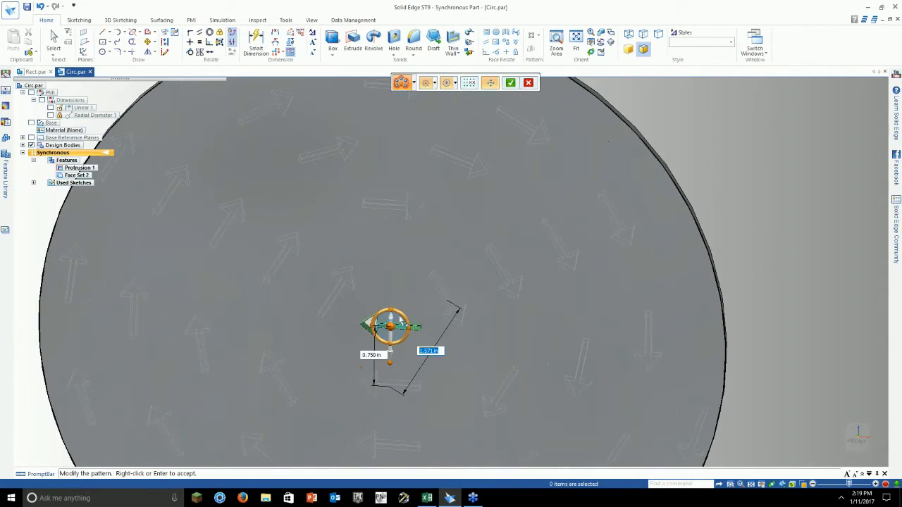
# Step: Rotate the radial fill pattern's orientation freehand to point up and to the left of the disc's center, and accept the pattern
pyautogui.click(400, 314)
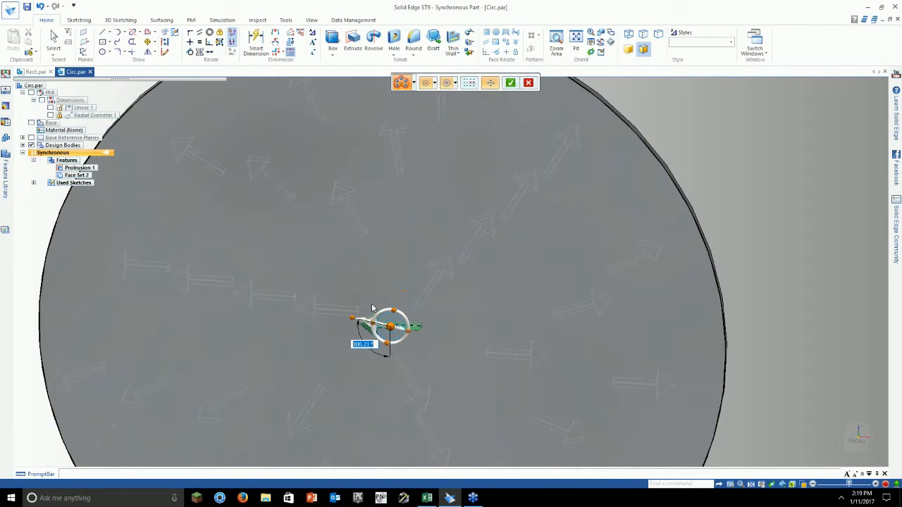
pyautogui.click(373, 308)
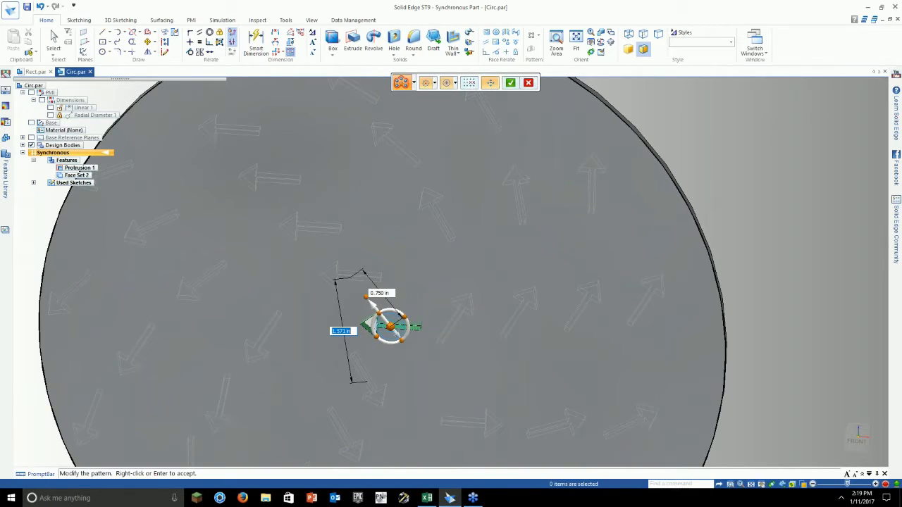
pyautogui.click(511, 83)
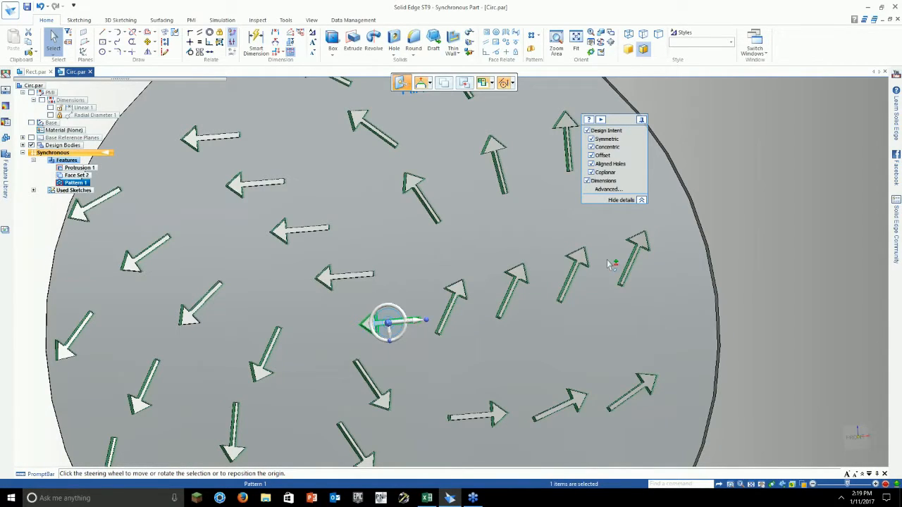
# Step: Reopen the arrow fill pattern for editing, enter its Suppress Instance mode and accept it
pyautogui.click(751, 484)
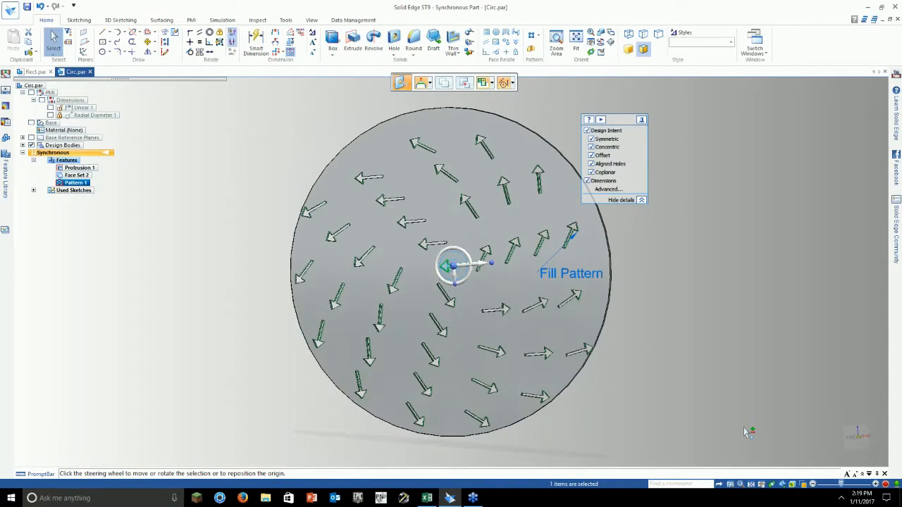
pyautogui.scroll(3, 455, 269)
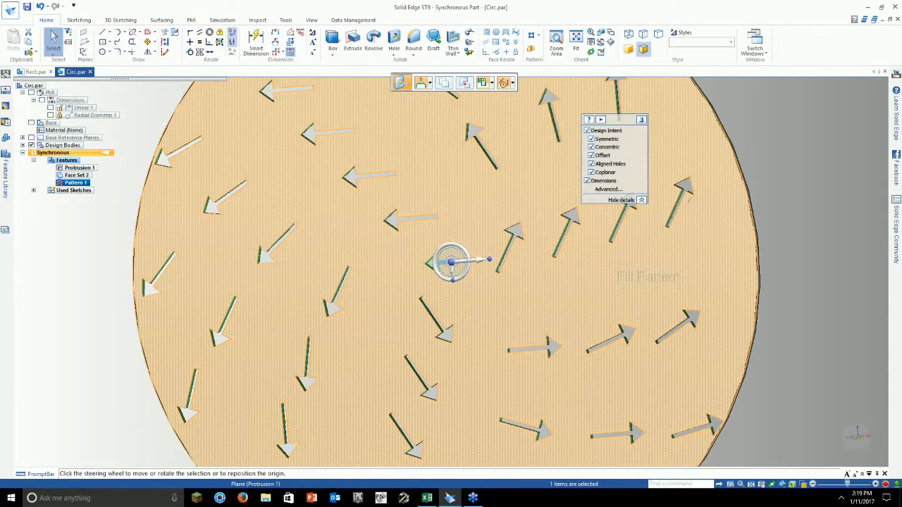
pyautogui.moveTo(687, 201); pyautogui.dragTo(656, 227, button='middle')
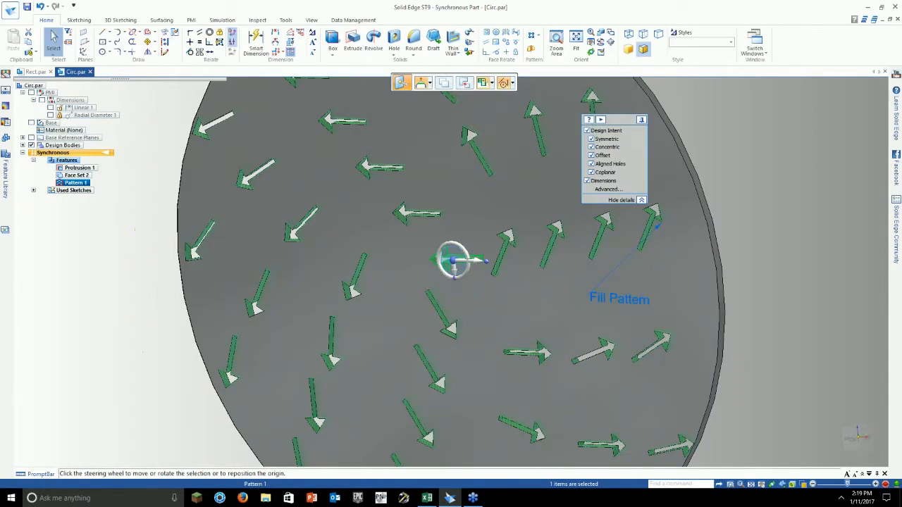
pyautogui.click(624, 302)
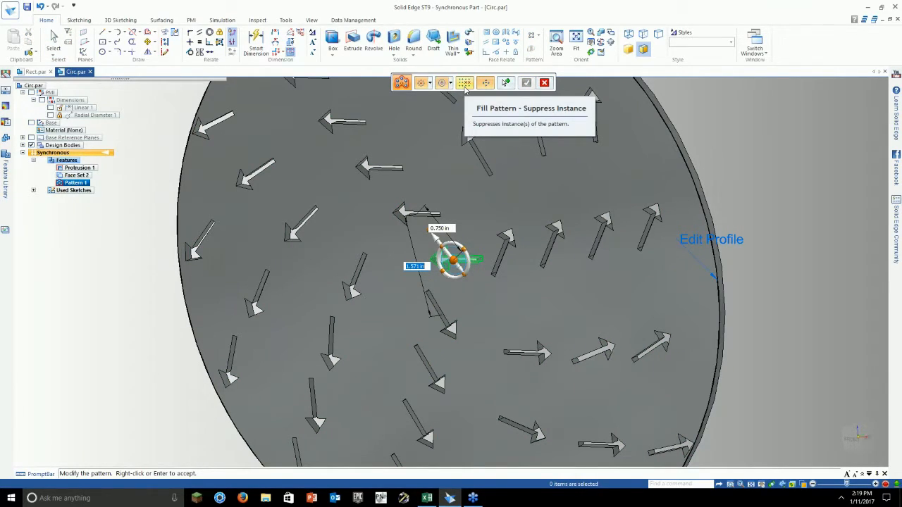
pyautogui.click(465, 83)
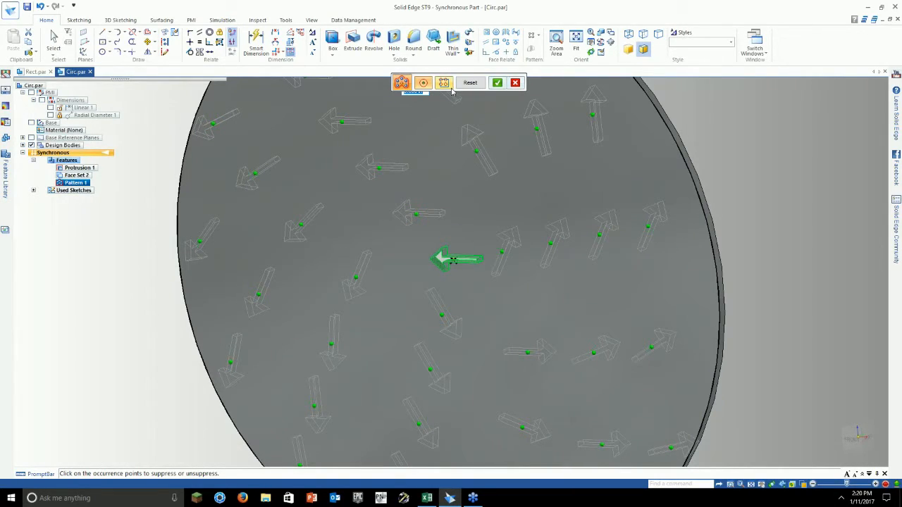
pyautogui.click(497, 84)
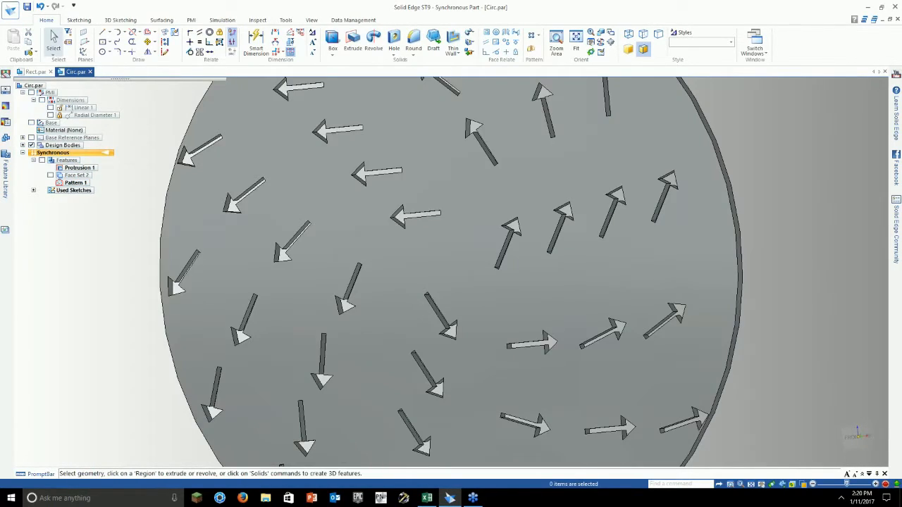
# Step: Reopen the arrow fill pattern's definition, view its radial spacing options and cancel the edit
pyautogui.hotkey('ctrl', 'f')
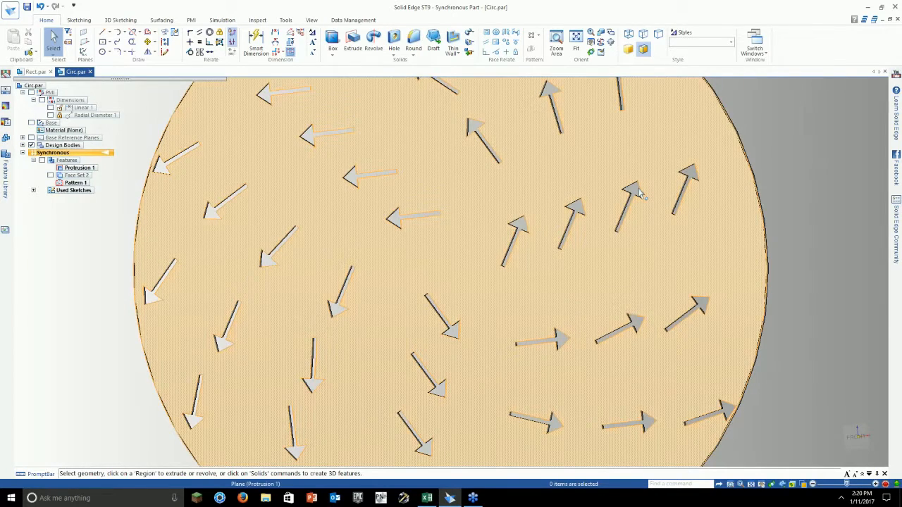
pyautogui.moveTo(638, 191); pyautogui.dragTo(633, 180, button='middle')
pyautogui.click(634, 184)
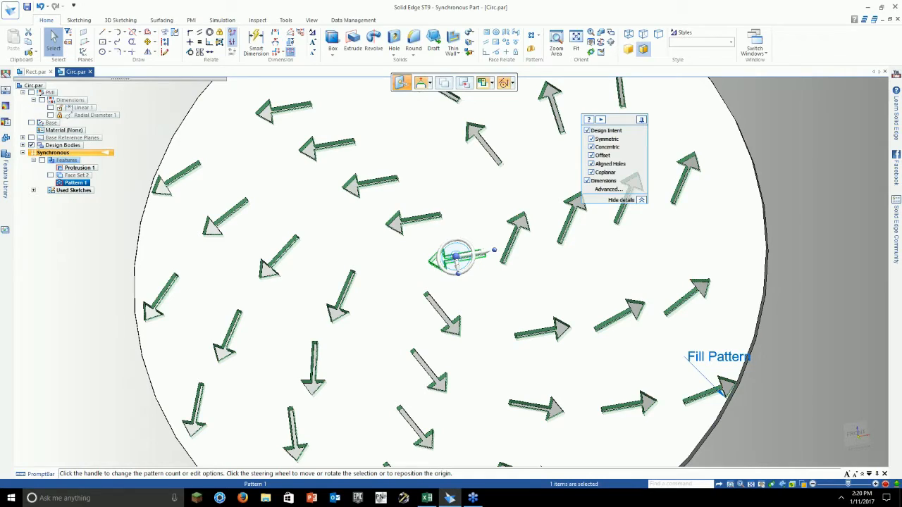
pyautogui.click(718, 357)
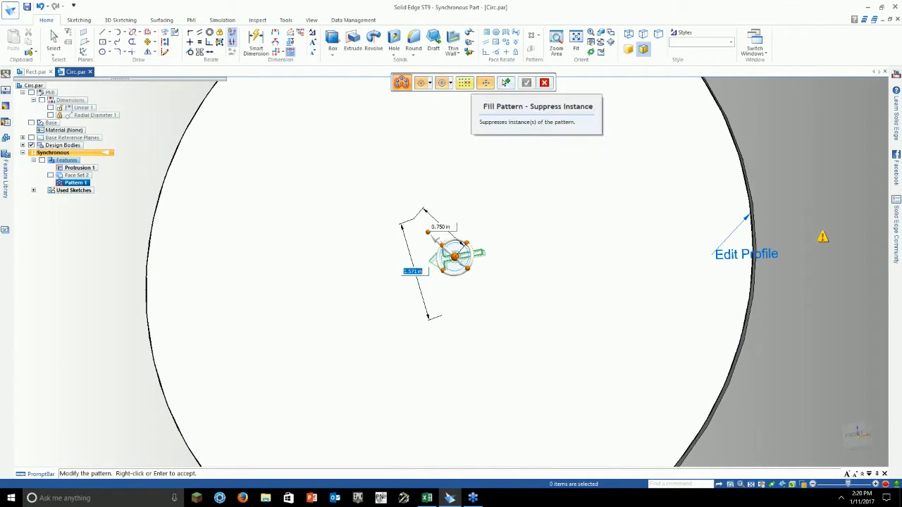
pyautogui.click(446, 83)
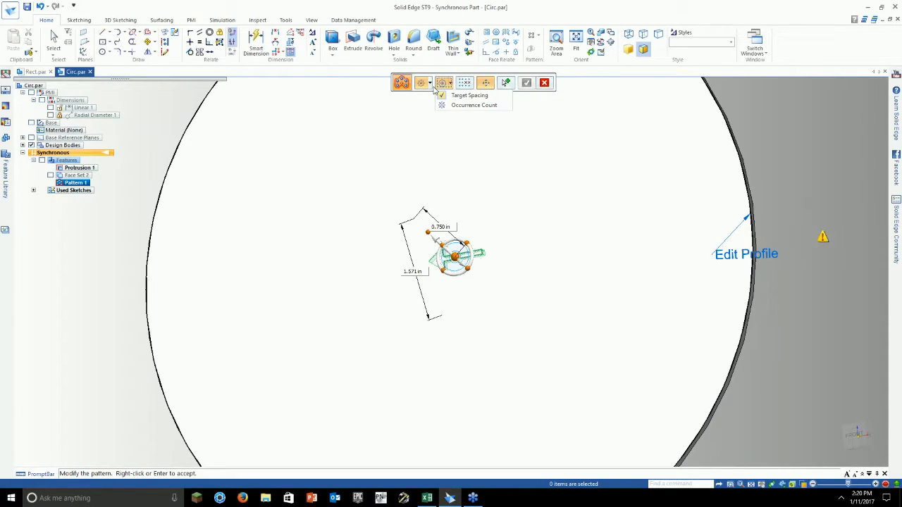
pyautogui.press('Escape')
pyautogui.press('Escape')
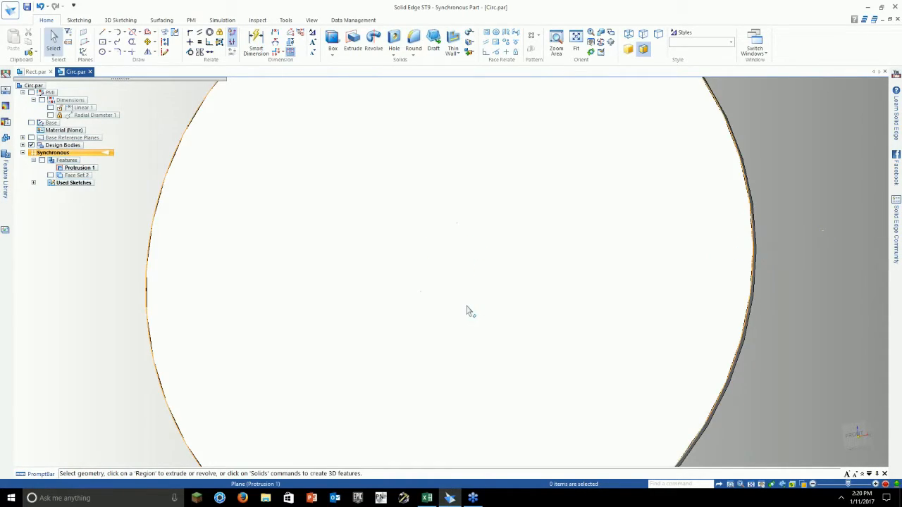
pyautogui.click(751, 485)
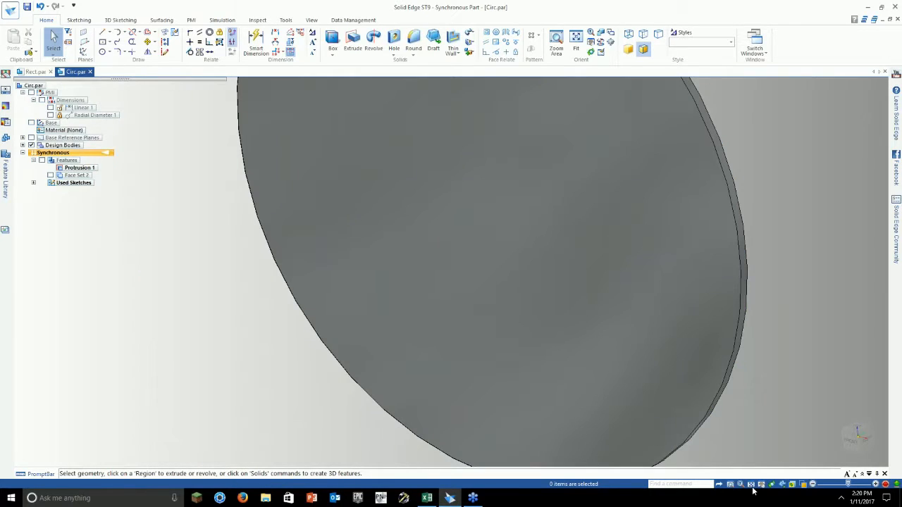
pyautogui.click(752, 485)
pyautogui.hotkey('ctrl', 'j')
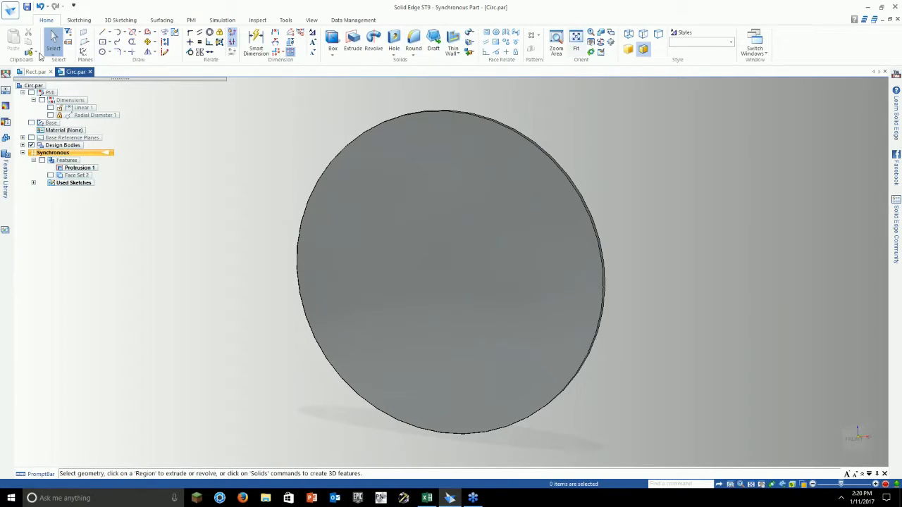
pyautogui.click(7, 12)
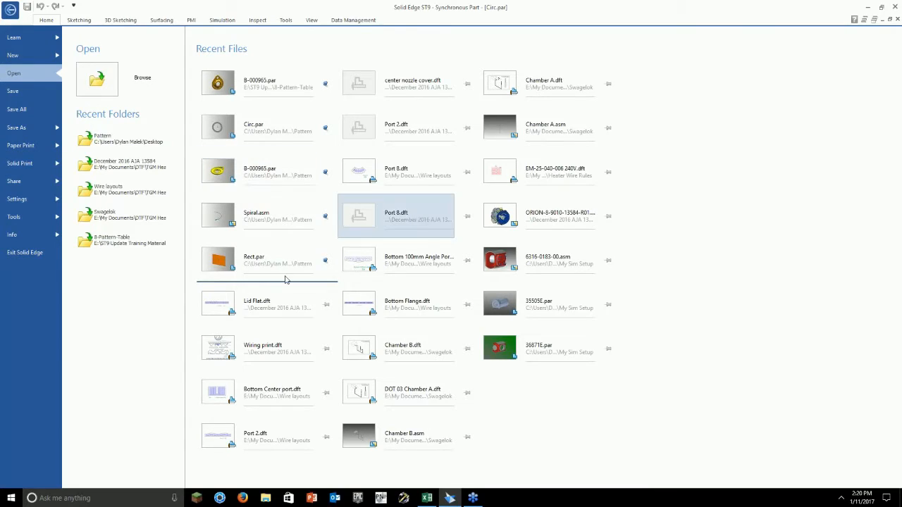
pyautogui.click(22, 19)
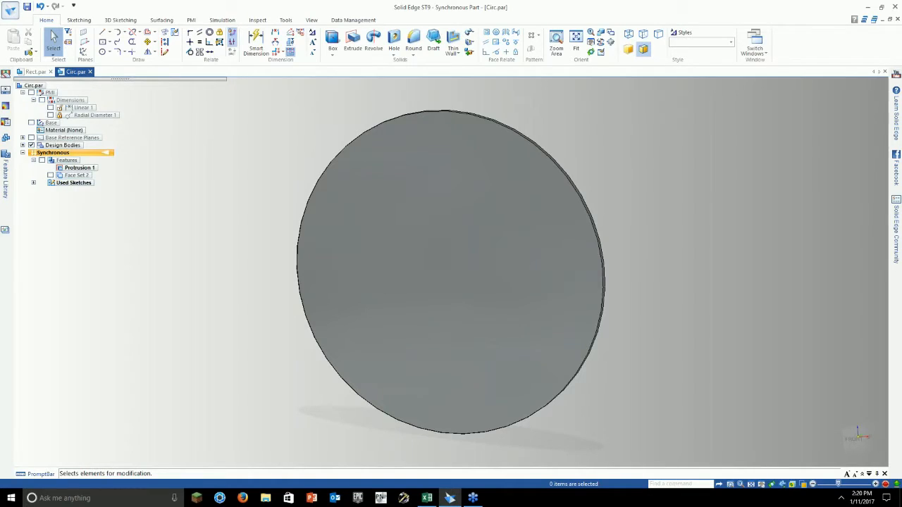
pyautogui.moveTo(266, 239); pyautogui.dragTo(310, 239, button='middle')
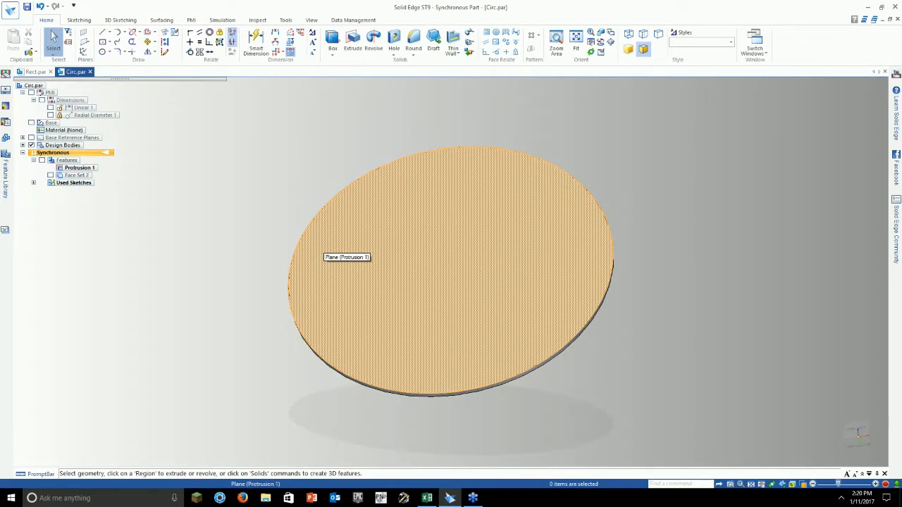
pyautogui.hotkey('ctrl', 'f')
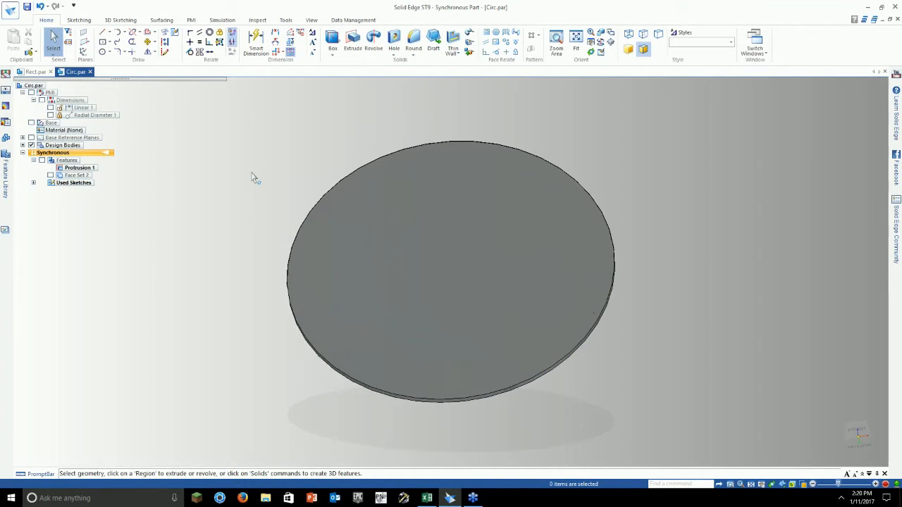
pyautogui.click(536, 35)
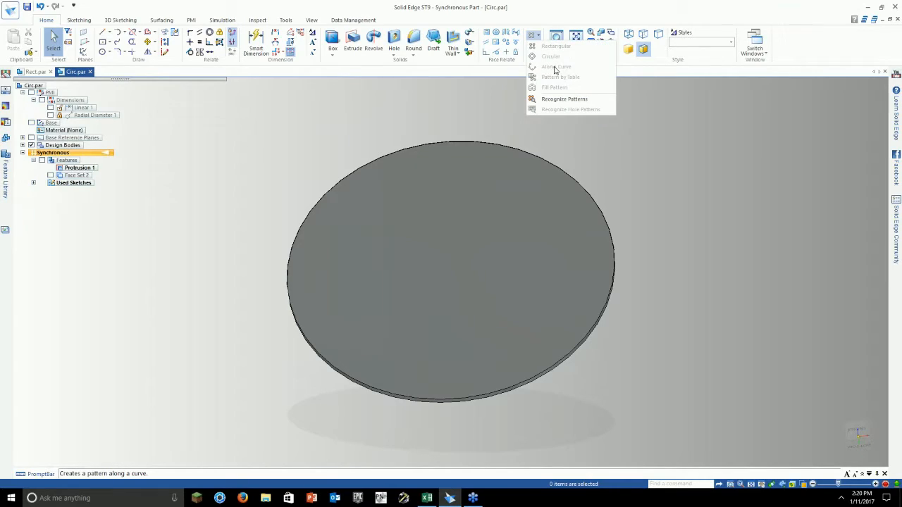
# Step: Place a 0.250 in hole on the disc's face near its center
pyautogui.click(396, 44)
pyautogui.click(396, 43)
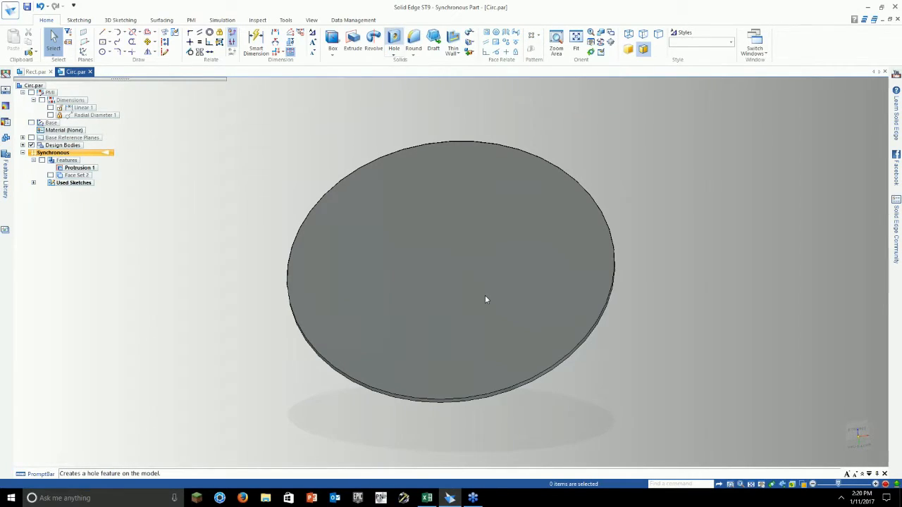
pyautogui.click(445, 266)
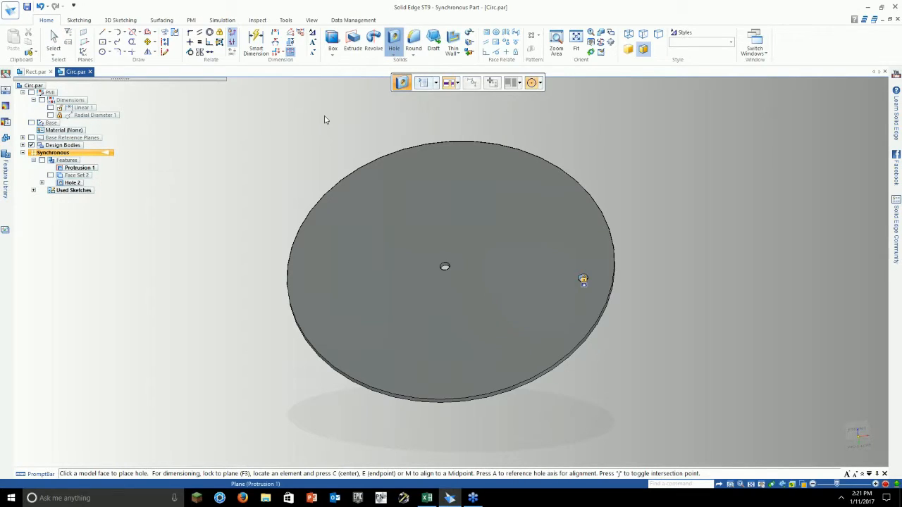
pyautogui.press('Escape')
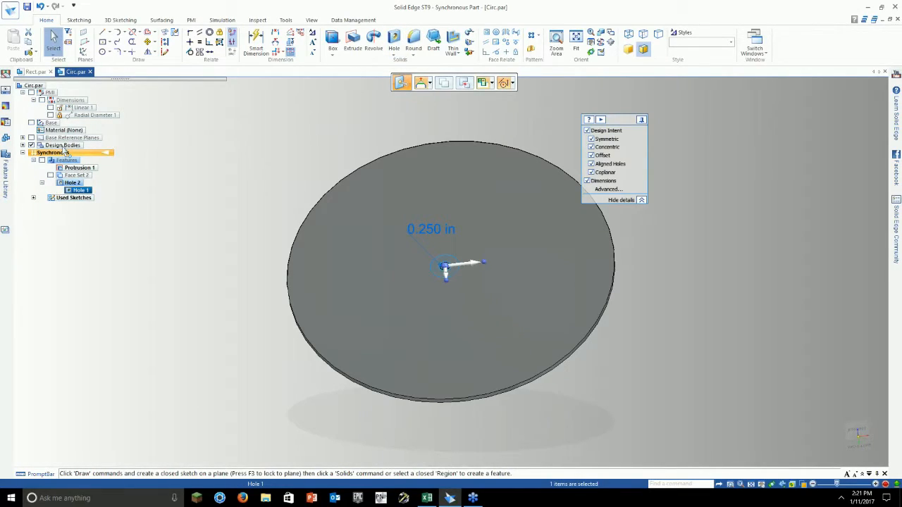
# Step: Show the base coordinate system at the disc's center and clear the hole selection
pyautogui.click(31, 123)
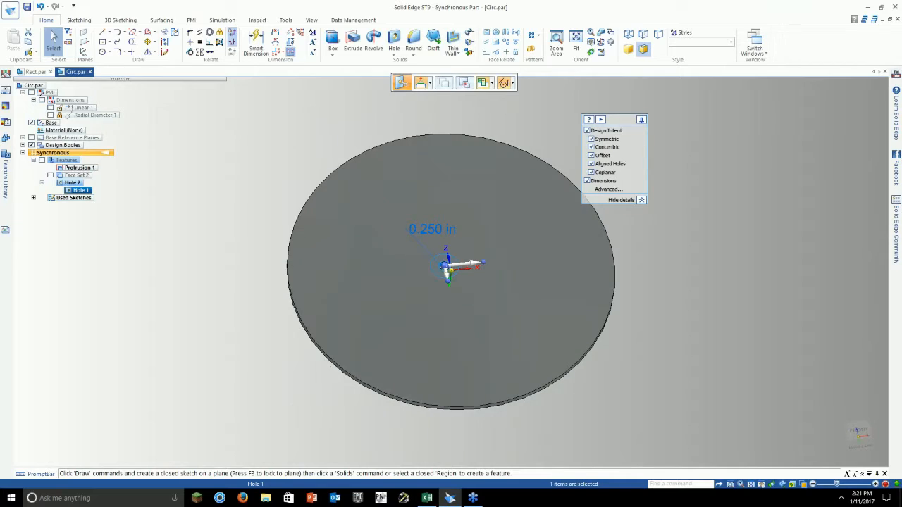
pyautogui.scroll(3, 445, 300)
pyautogui.moveTo(582, 336)
pyautogui.mouseDown(button='middle')
pyautogui.moveTo(592, 379)
pyautogui.moveTo(607, 367)
pyautogui.moveTo(573, 332)
pyautogui.mouseUp(button='middle')
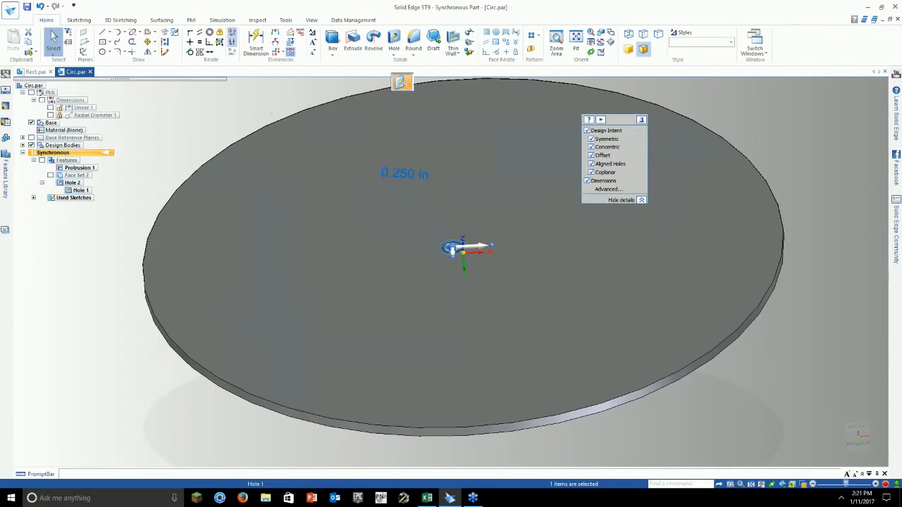
pyautogui.click(263, 101)
pyautogui.moveTo(445, 246); pyautogui.dragTo(445, 219, button='middle')
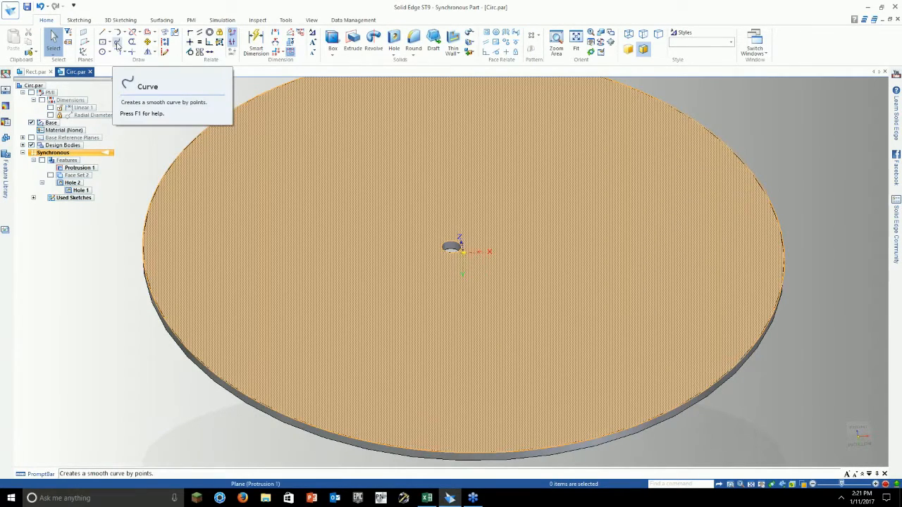
# Step: Try a freehand curve through points on the disc's face, winding outward from the hole in about one turn, and undo it
pyautogui.click(118, 43)
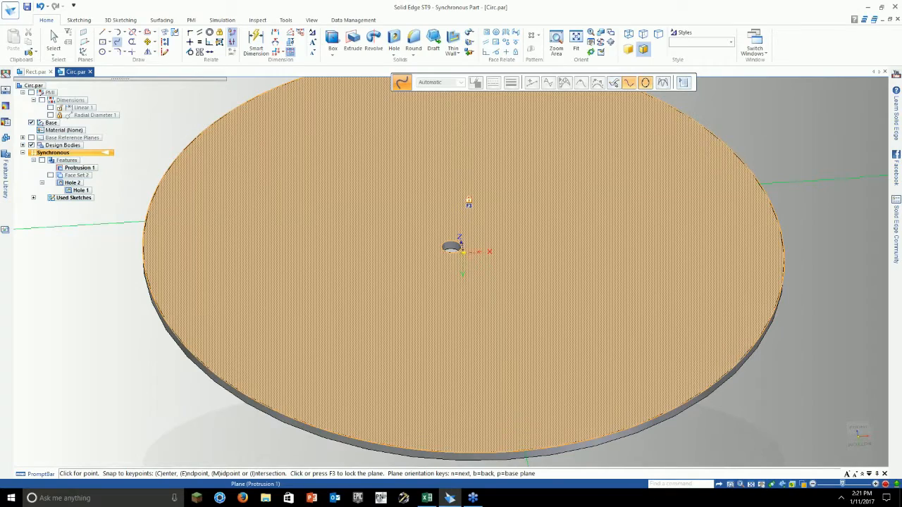
pyautogui.press('F3')
pyautogui.click(461, 231)
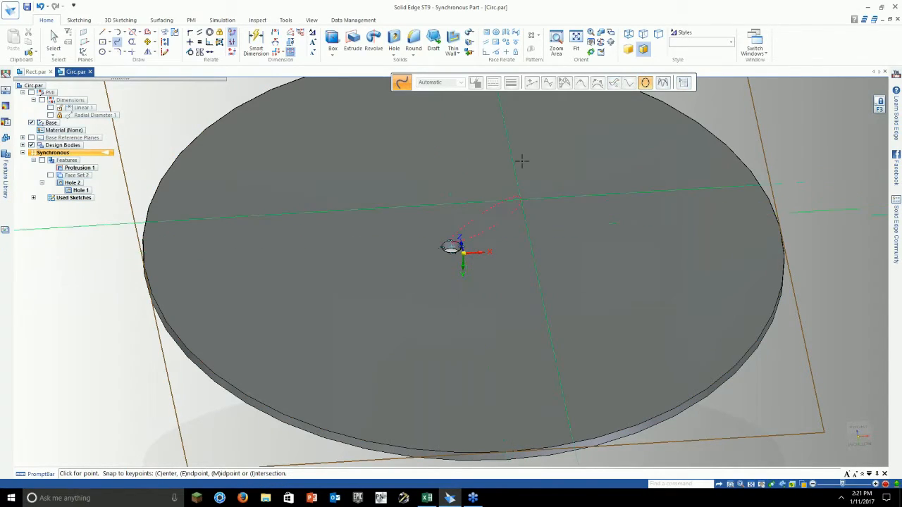
pyautogui.click(528, 178)
pyautogui.click(645, 82)
pyautogui.click(434, 125)
pyautogui.click(336, 292)
pyautogui.moveTo(603, 294); pyautogui.dragTo(624, 237)
pyautogui.press('Escape')
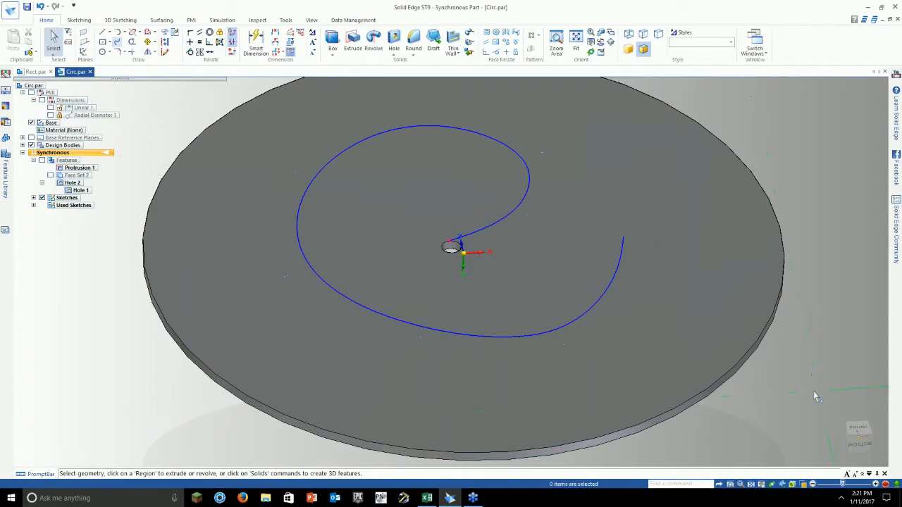
pyautogui.hotkey('ctrl', 'z')
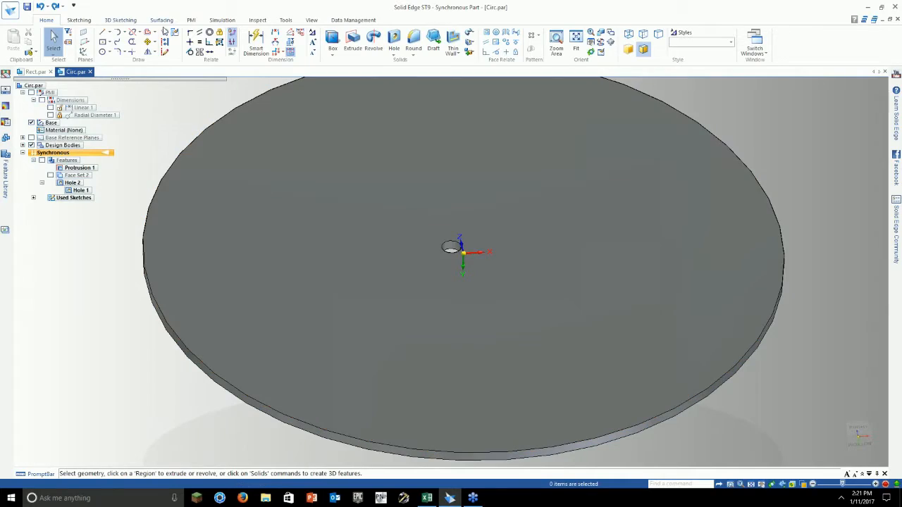
# Step: Start a helical curve about the base coordinate system's Y axis, with its start point near the disc's outer edge
pyautogui.click(162, 20)
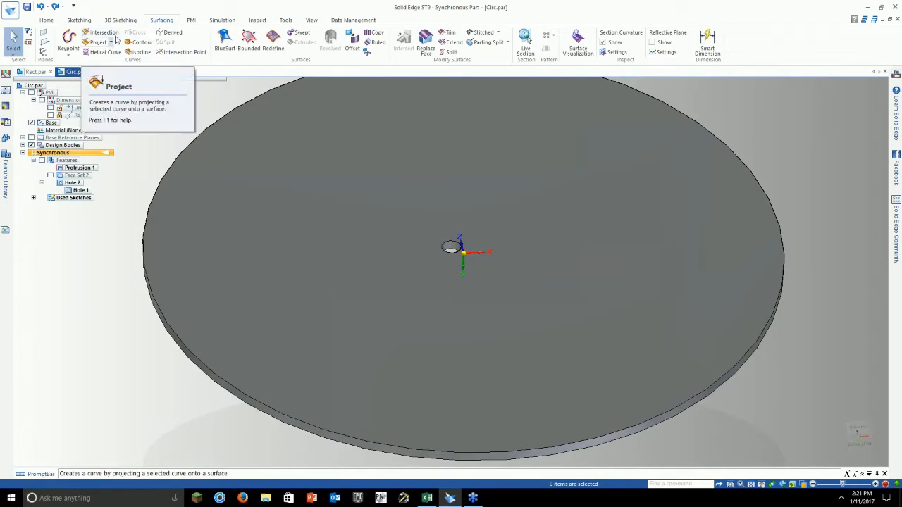
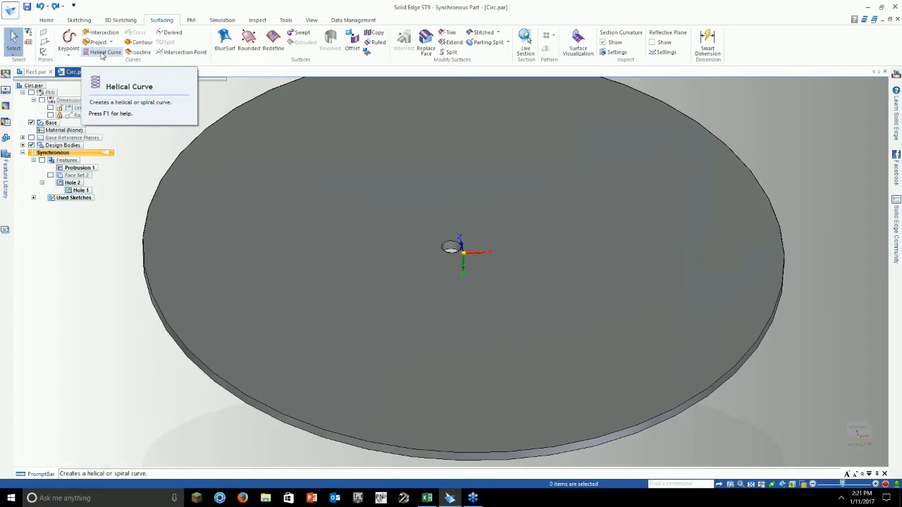
pyautogui.click(101, 53)
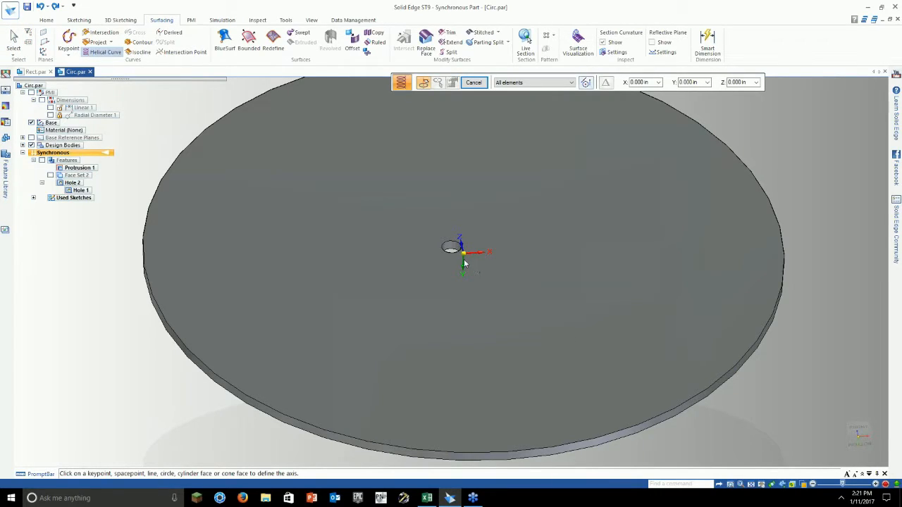
pyautogui.click(464, 261)
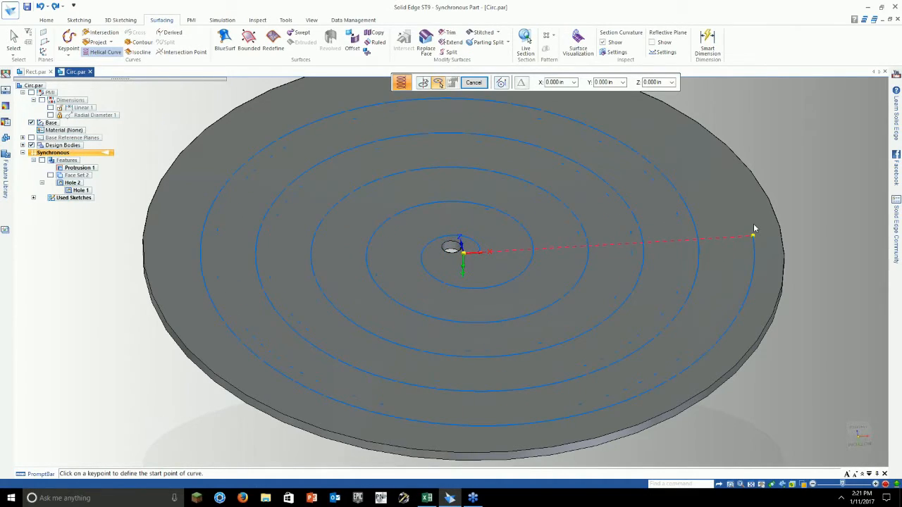
pyautogui.click(753, 224)
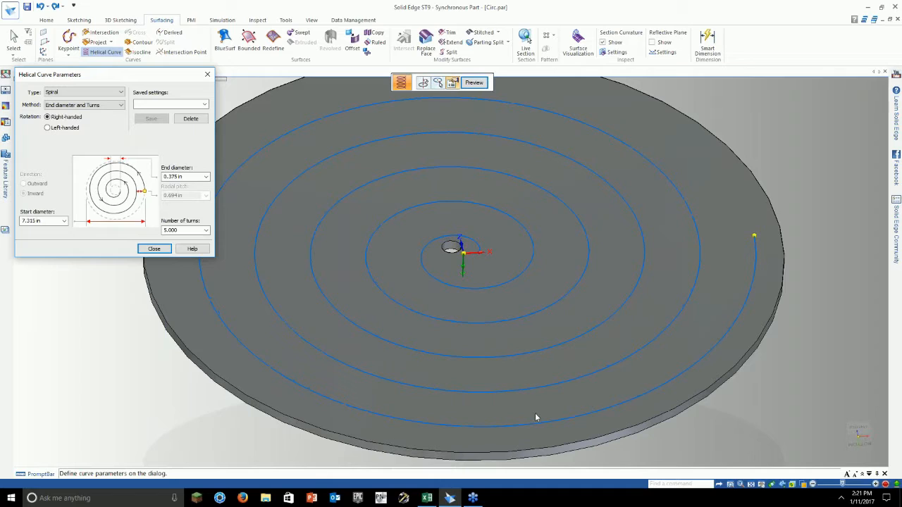
# Step: Define the helical curve as a Spiral with an 8 in start diameter and 3 turns, and finish it
pyautogui.moveTo(536, 418); pyautogui.dragTo(730, 394, button='middle')
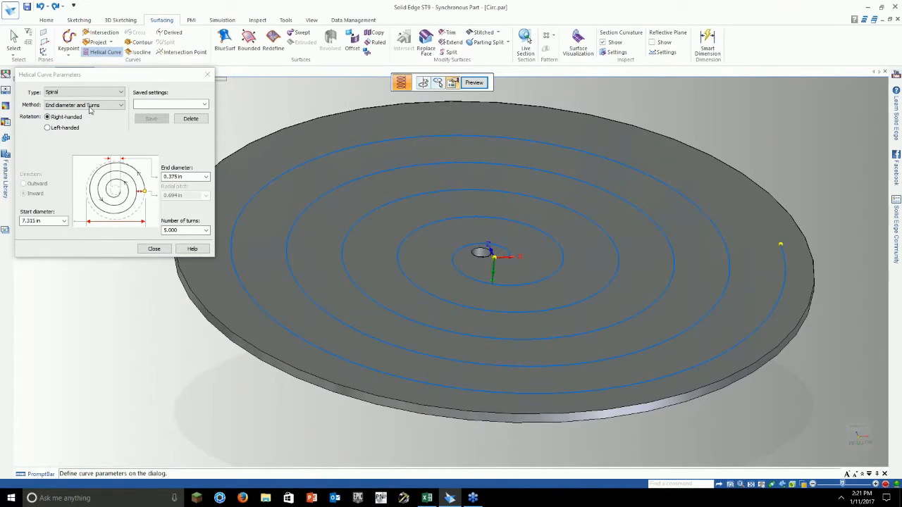
pyautogui.click(91, 97)
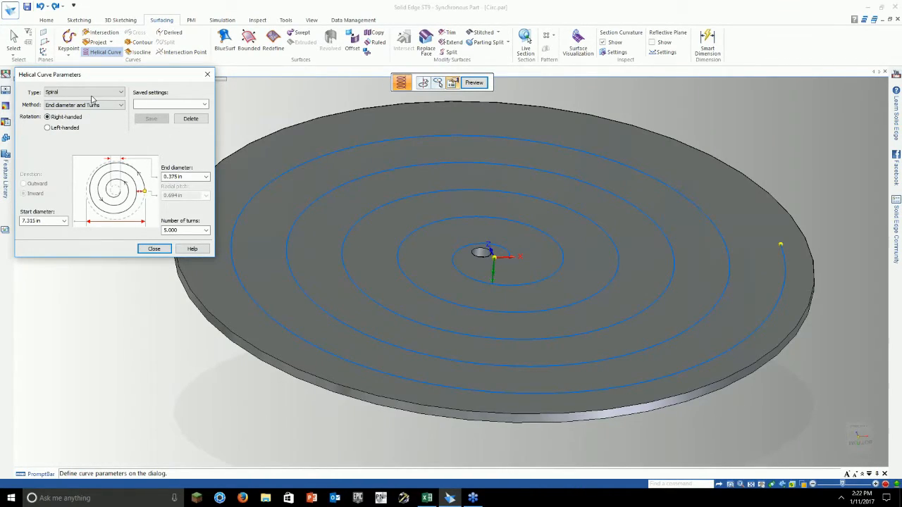
pyautogui.click(91, 96)
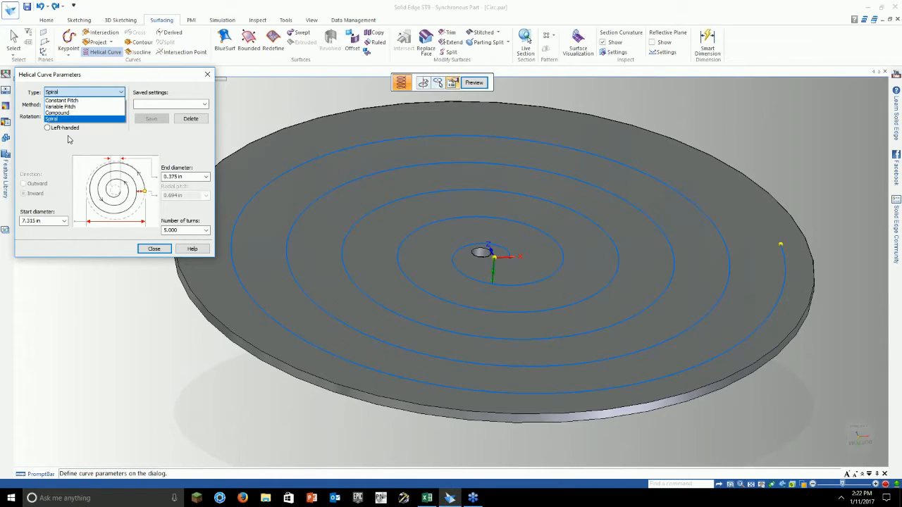
pyautogui.click(57, 119)
pyautogui.click(41, 220)
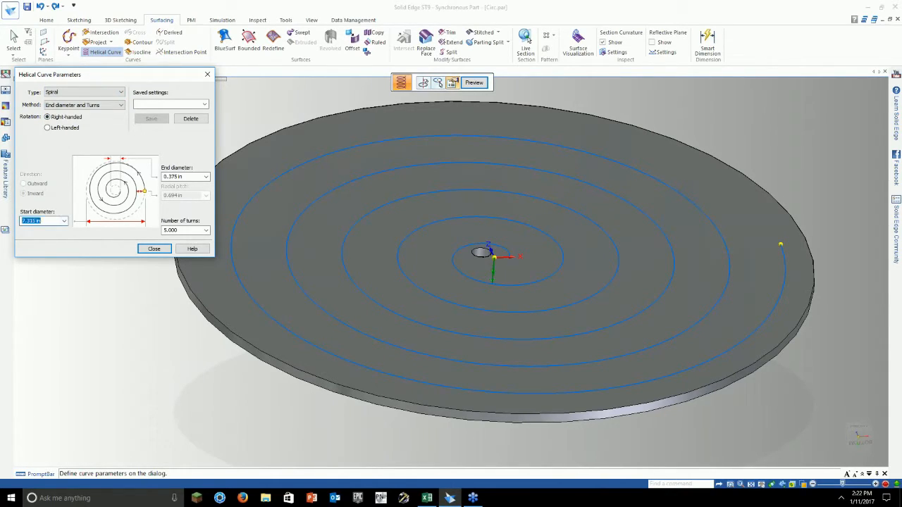
pyautogui.write('8')
pyautogui.press('Tab')
pyautogui.press('Tab')
pyautogui.write('3')
pyautogui.press('Tab')
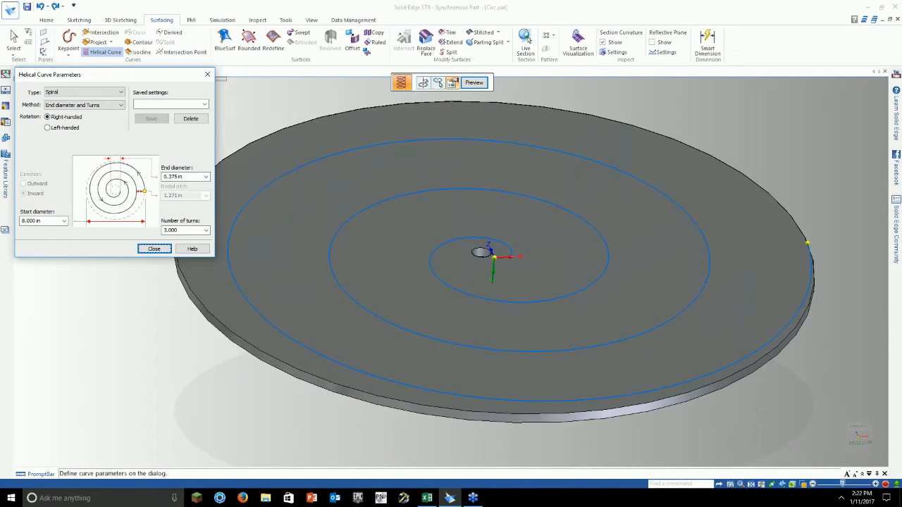
pyautogui.click(154, 249)
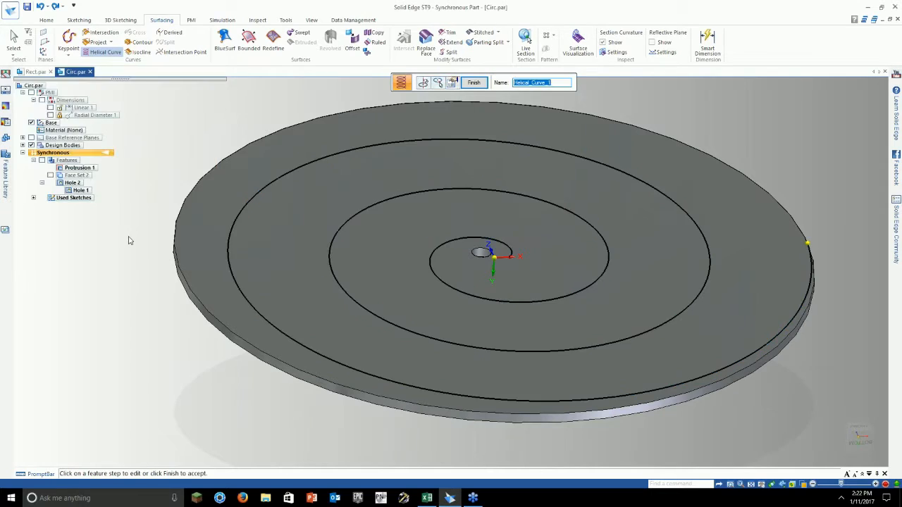
pyautogui.scroll(1, 494, 263)
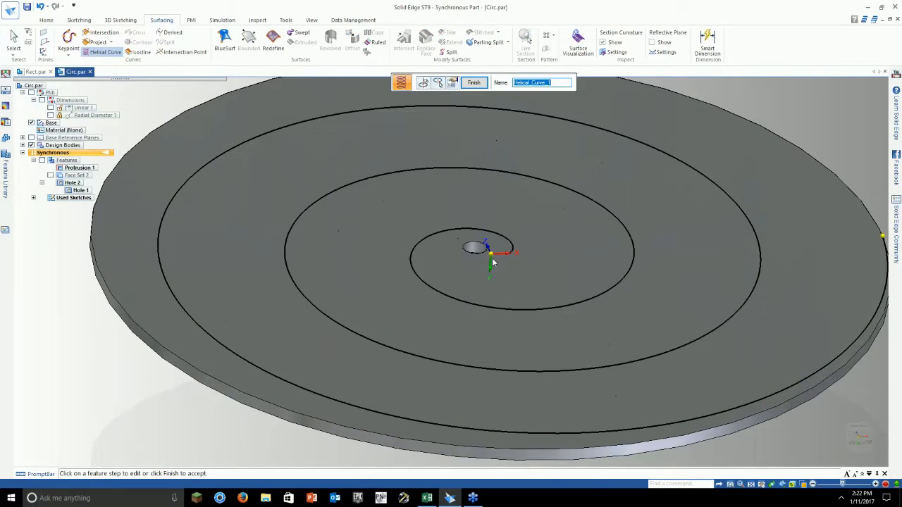
pyautogui.press('Return')
# Step: Move the hole onto the inner end of the spiral curve and hide the base coordinate system
pyautogui.scroll(3, 465, 238)
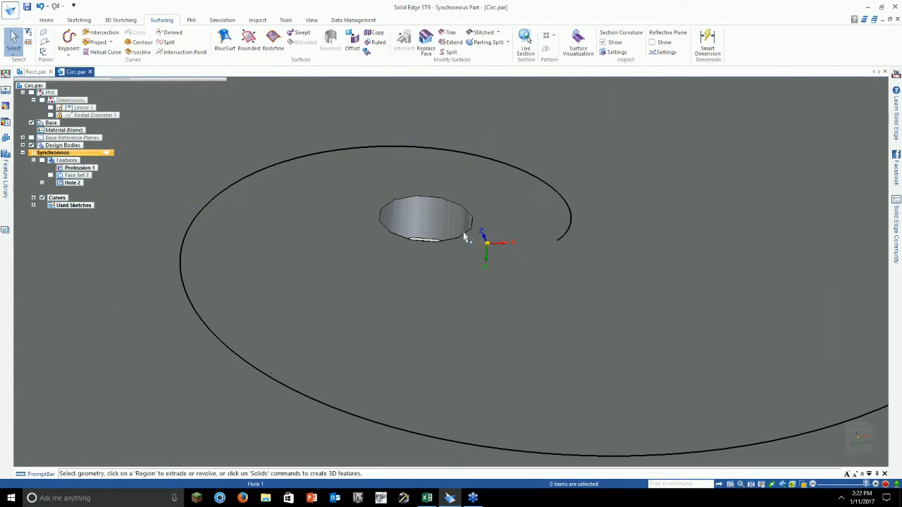
pyautogui.click(465, 238)
pyautogui.click(426, 227)
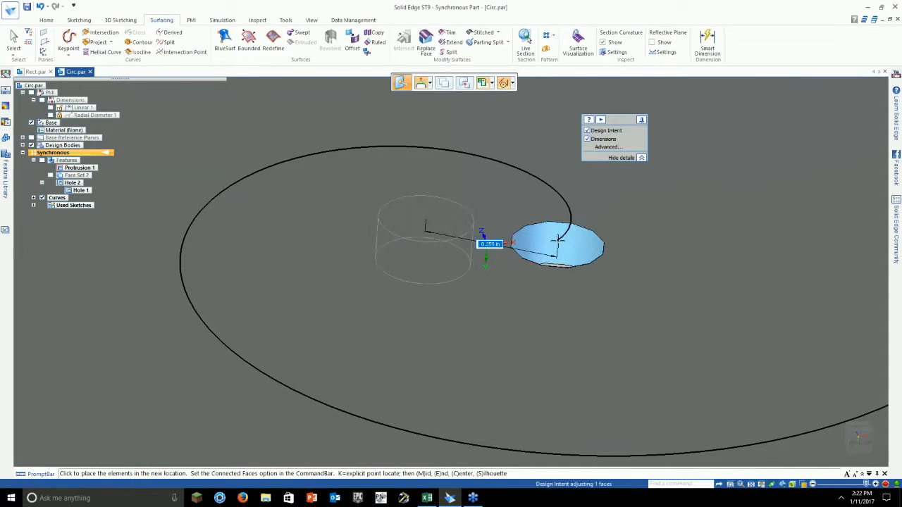
pyautogui.click(569, 238)
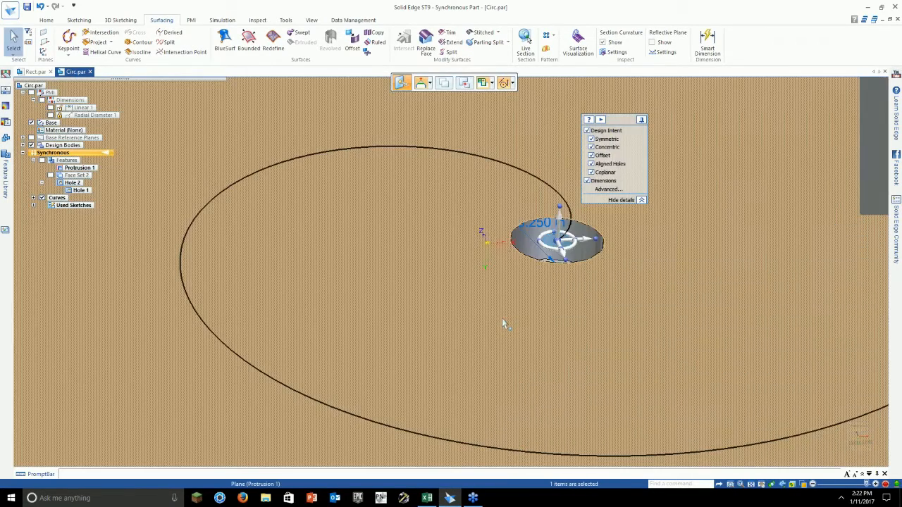
pyautogui.press('Escape')
pyautogui.scroll(-5, 502, 318)
pyautogui.moveTo(501, 318); pyautogui.dragTo(490, 249, button='middle')
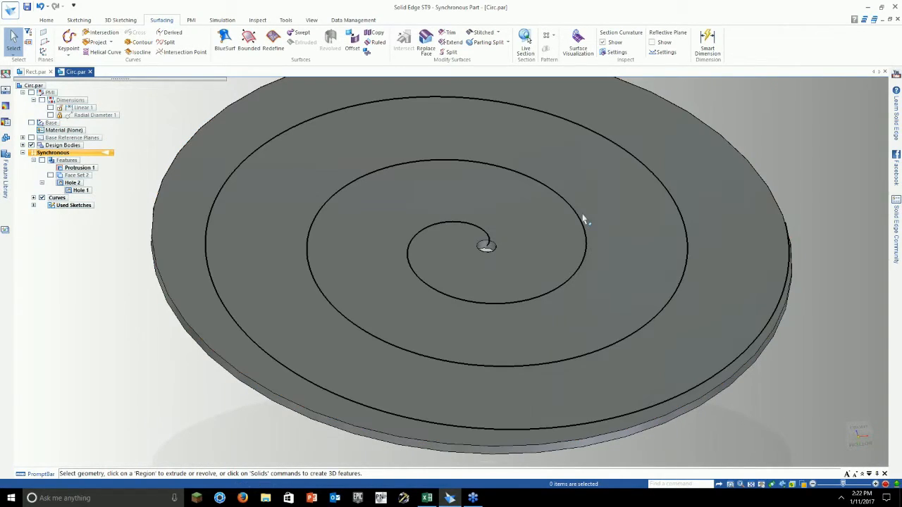
# Step: Start an Along Curve pattern of the hole using the spiral curve, anchored at its inner end, and accept the displayed side
pyautogui.click(484, 248)
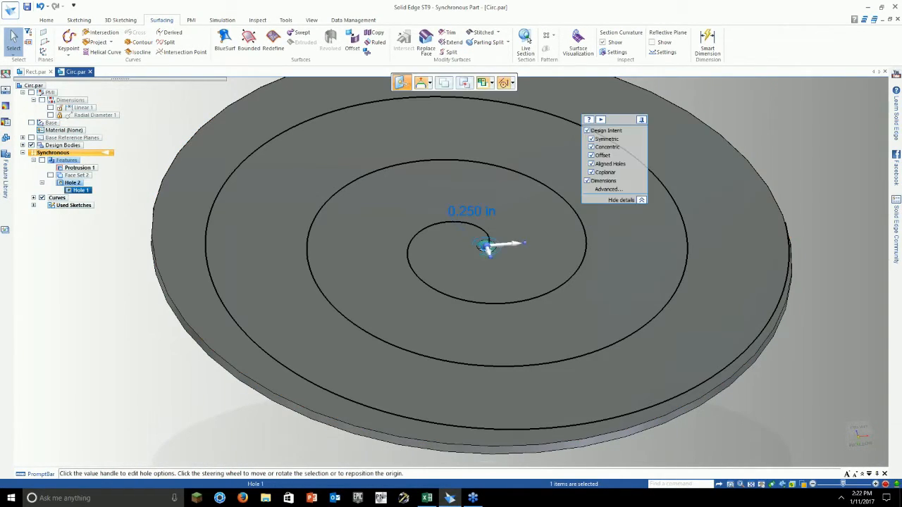
pyautogui.click(549, 35)
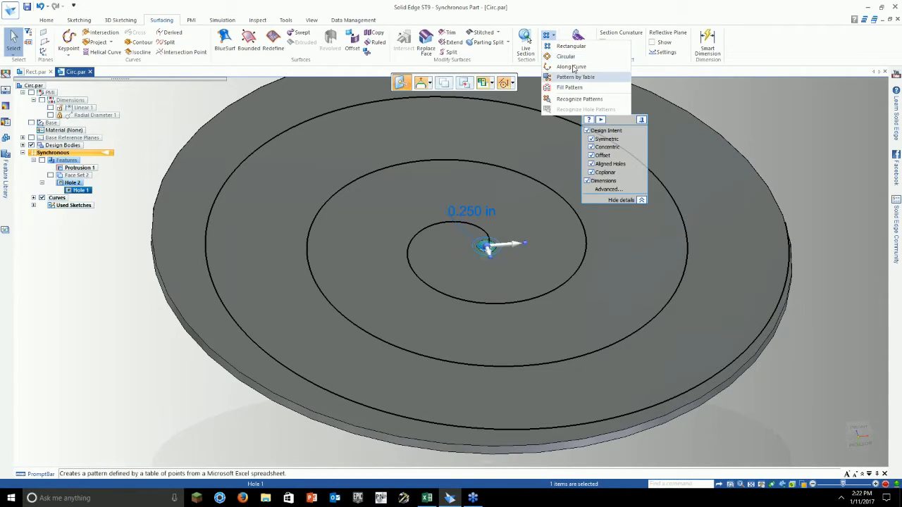
pyautogui.click(537, 298)
pyautogui.rightClick(535, 129)
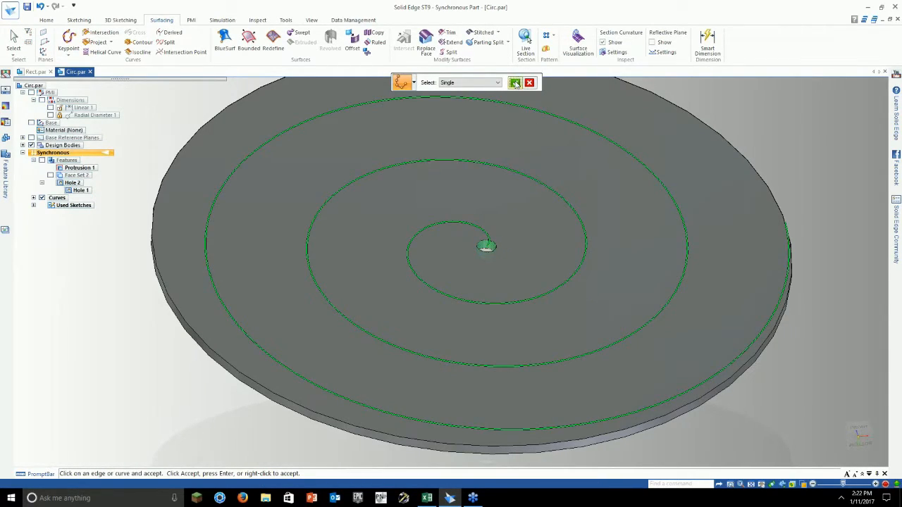
pyautogui.click(486, 248)
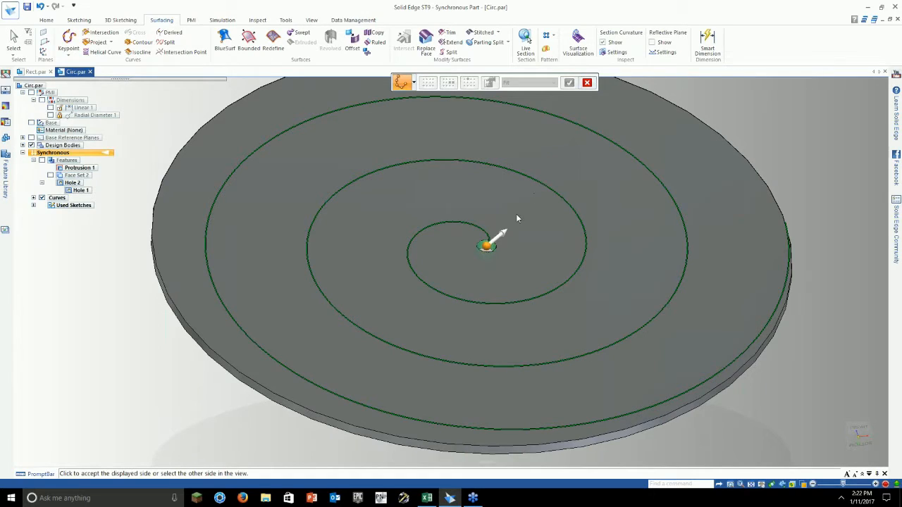
pyautogui.click(504, 202)
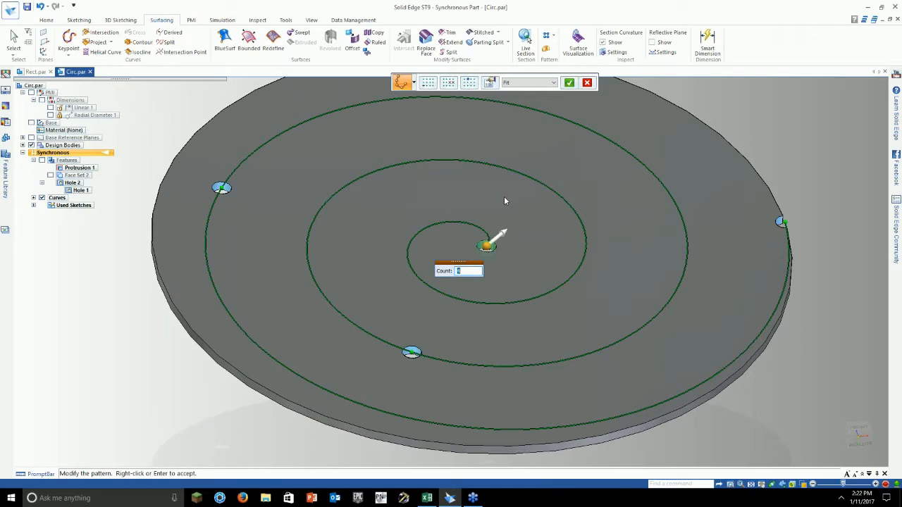
# Step: Set the pattern's count to 50 with Fit spacing, finish it and inspect the holes along the spiral
pyautogui.write('50')
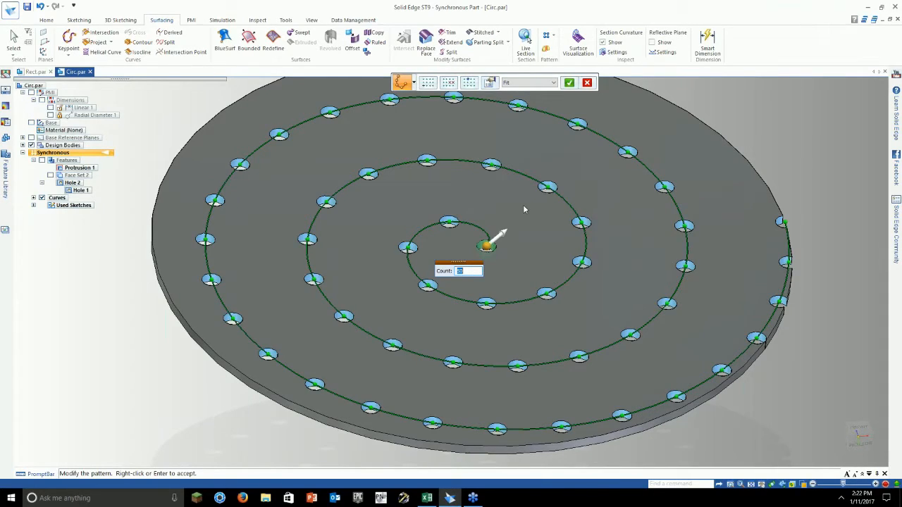
pyautogui.moveTo(422, 296); pyautogui.dragTo(423, 323, button='middle')
pyautogui.middleClick(423, 323)
pyautogui.middleClick(423, 323)
pyautogui.scroll(-3, 415, 328)
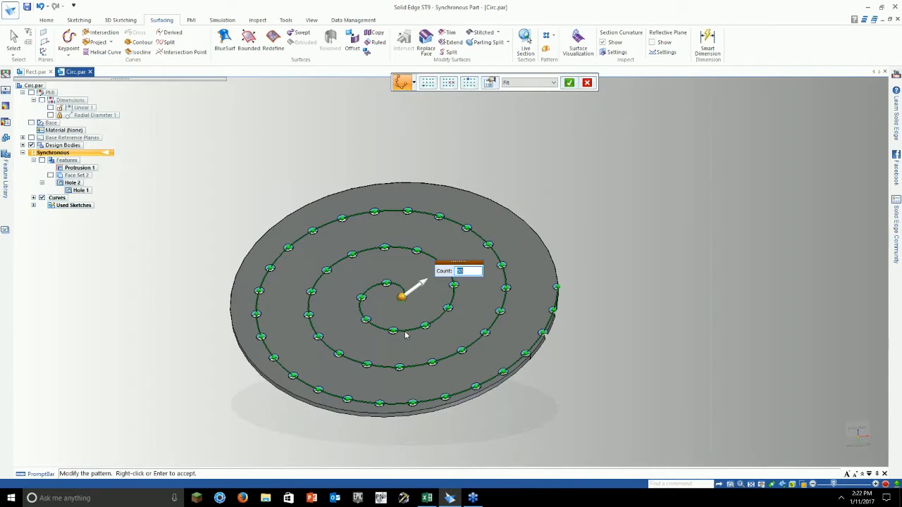
pyautogui.hotkey('ctrl', 't')
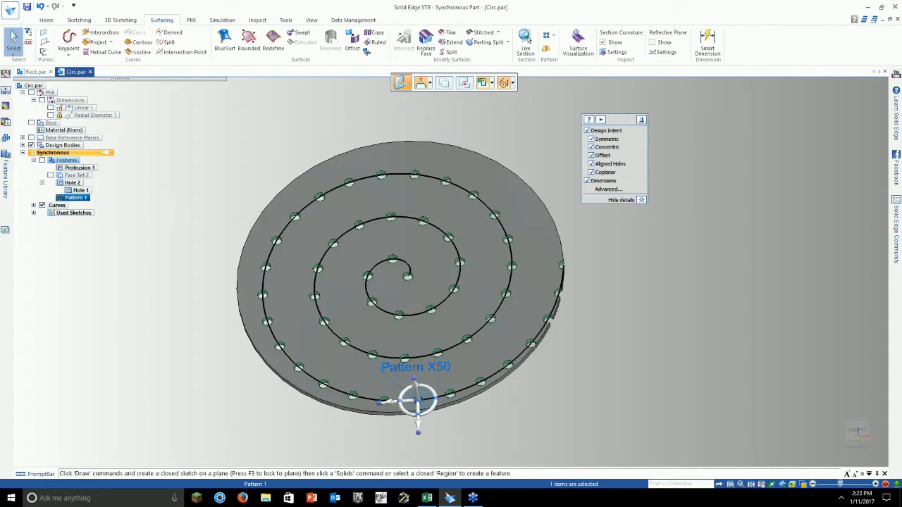
pyautogui.press('Escape')
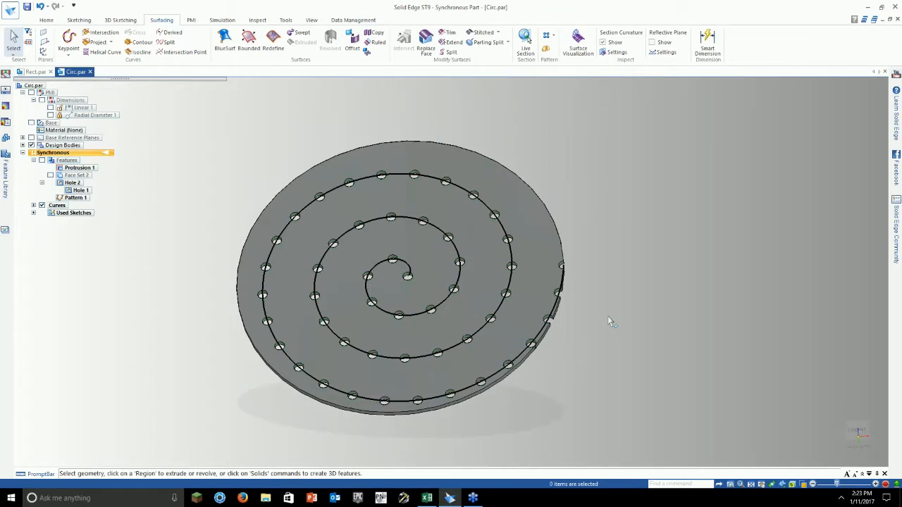
pyautogui.moveTo(608, 316); pyautogui.dragTo(255, 358, button='middle')
pyautogui.scroll(1, 236, 277)
pyautogui.scroll(1, 231, 276)
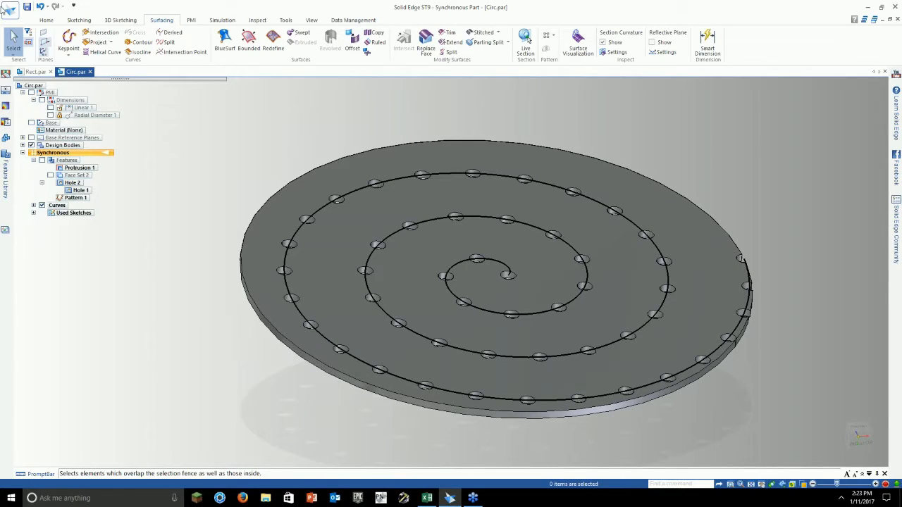
# Step: Open the recent assembly file Spiral.asm
pyautogui.click(9, 8)
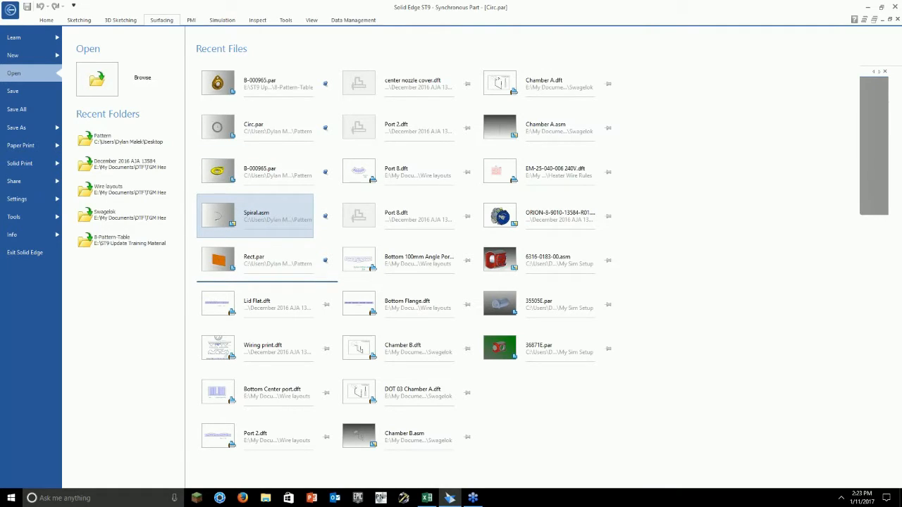
pyautogui.click(255, 215)
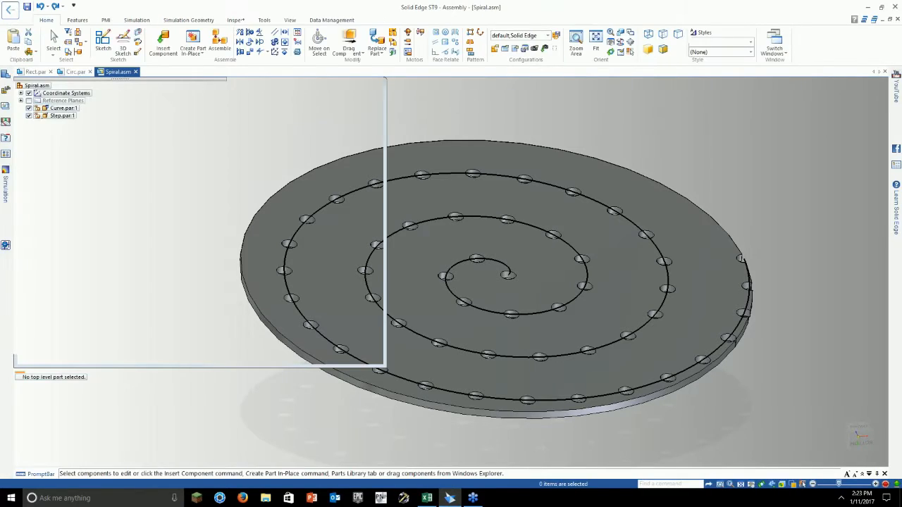
pyautogui.moveTo(431, 204); pyautogui.dragTo(428, 244, button='middle')
# Step: Examine the assembly's curve and step components, opening Curve.par on its own and closing it again
pyautogui.rightClick(421, 244)
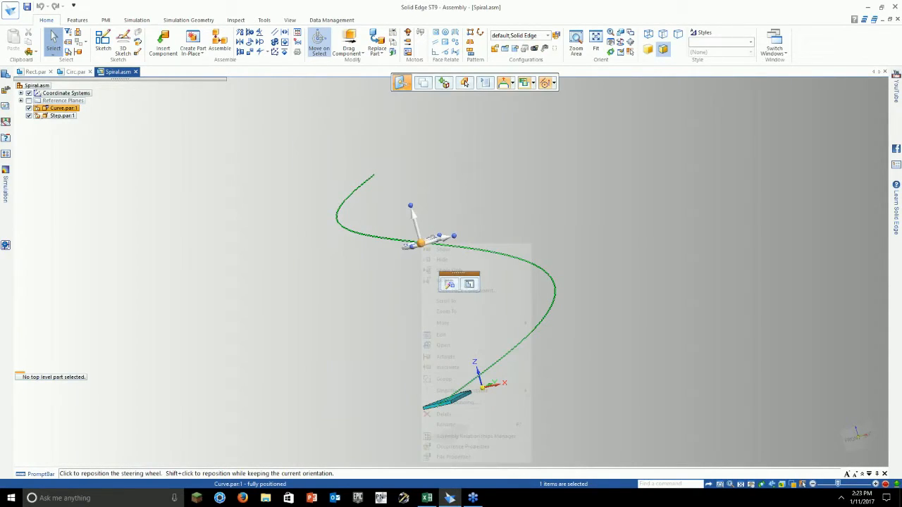
pyautogui.click(441, 335)
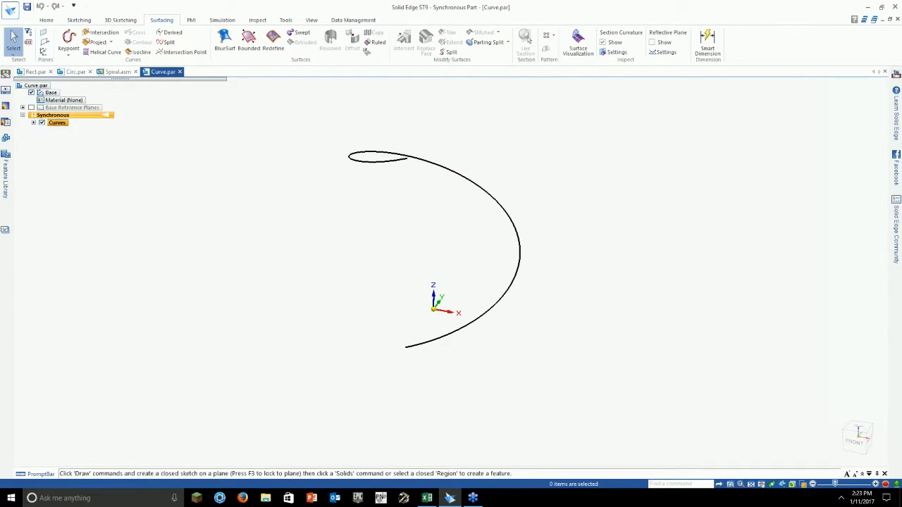
pyautogui.click(897, 20)
pyautogui.moveTo(473, 222); pyautogui.dragTo(547, 253, button='middle')
pyautogui.scroll(3, 461, 416)
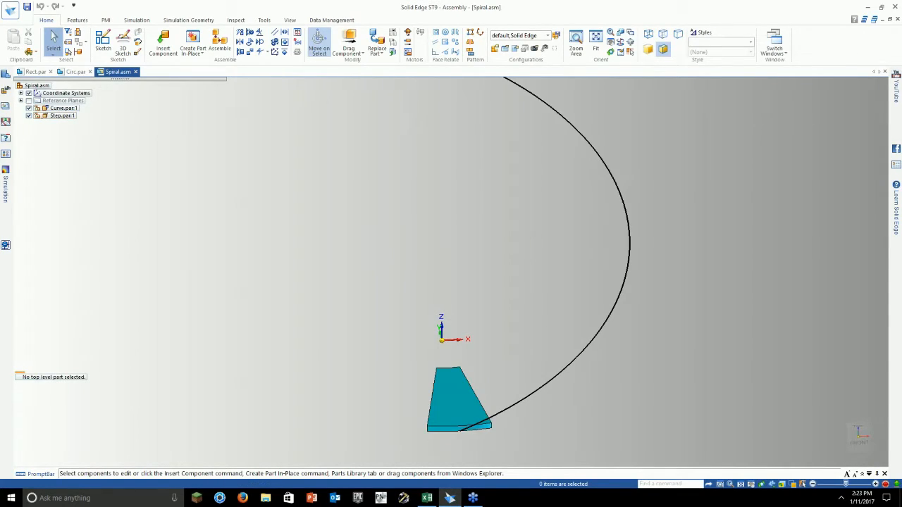
pyautogui.click(460, 416)
pyautogui.moveTo(494, 416); pyautogui.dragTo(472, 385, button='middle')
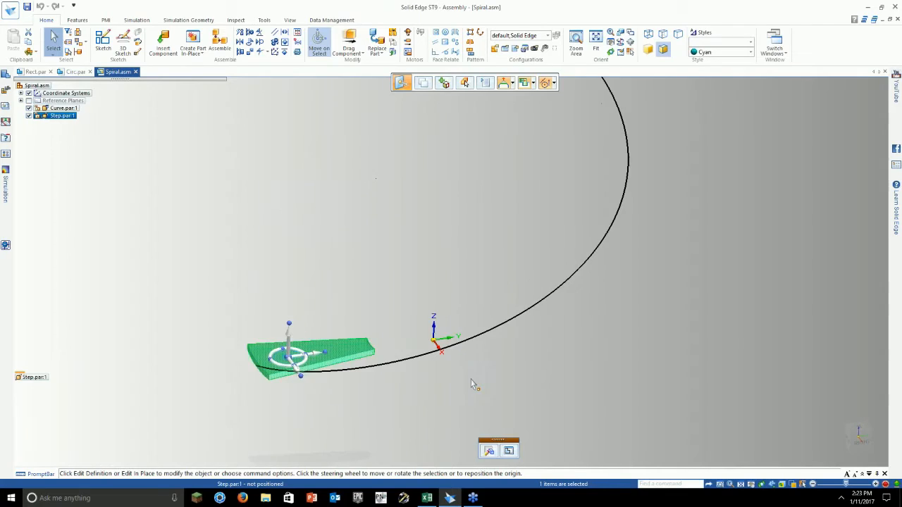
pyautogui.click(385, 421)
pyautogui.moveTo(376, 381)
pyautogui.mouseDown(button='middle')
pyautogui.moveTo(356, 385)
pyautogui.moveTo(384, 384)
pyautogui.mouseUp(button='middle')
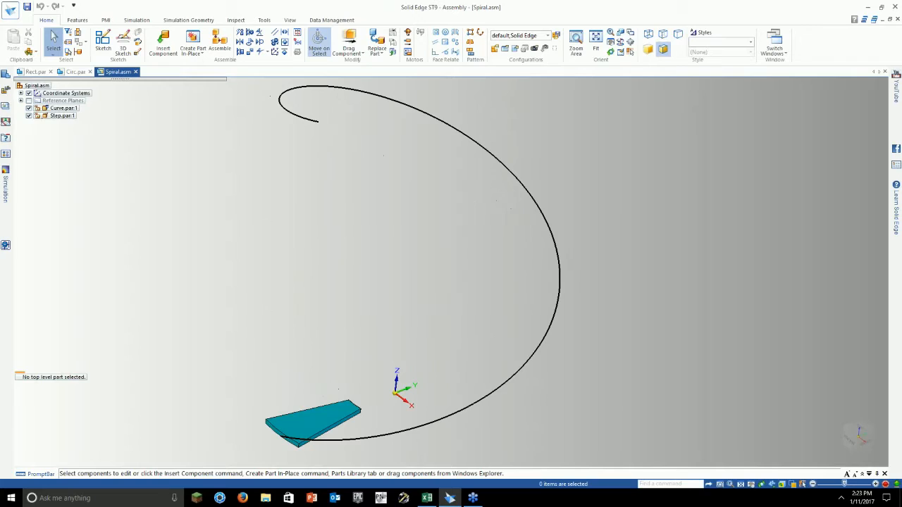
pyautogui.click(479, 35)
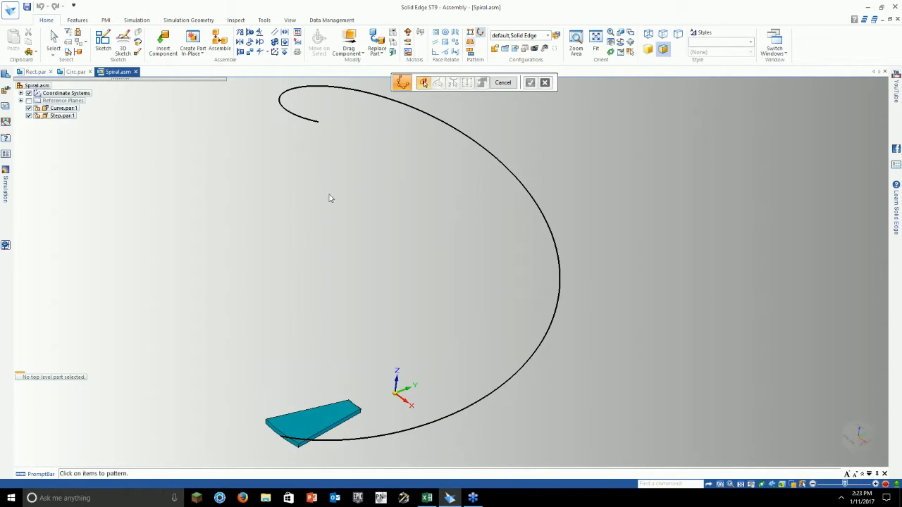
pyautogui.click(454, 416)
pyautogui.click(530, 83)
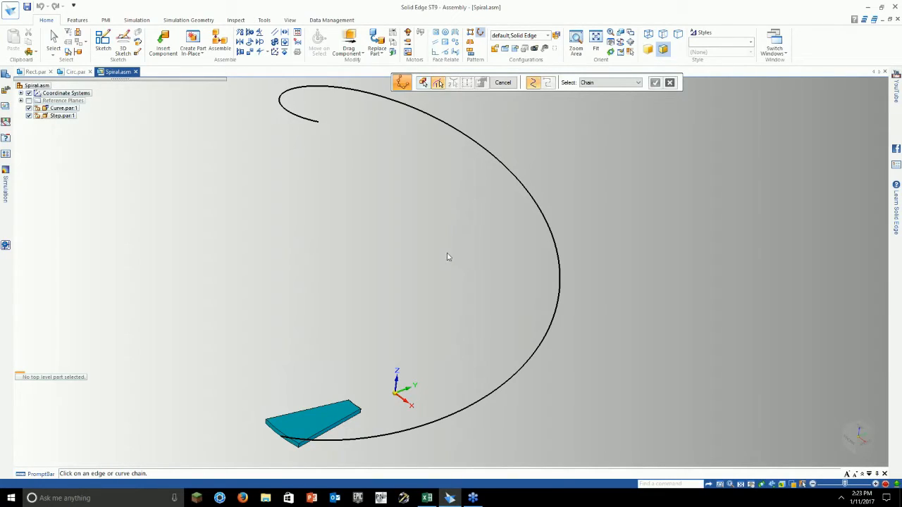
pyautogui.press('Escape')
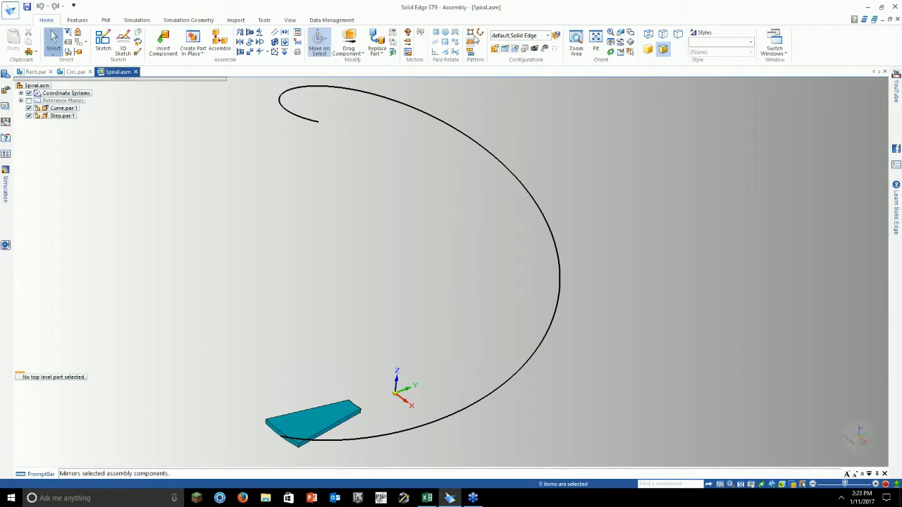
# Step: Start a pattern along a curve in the assembly and accept the Step.par component as the item to pattern
pyautogui.click(479, 34)
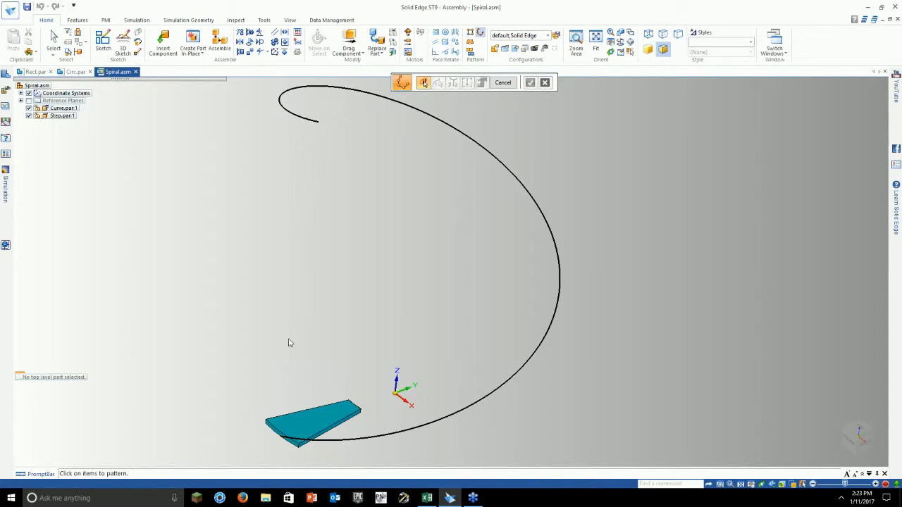
pyautogui.moveTo(288, 342); pyautogui.dragTo(303, 381, button='middle')
pyautogui.click(321, 425)
pyautogui.click(321, 425)
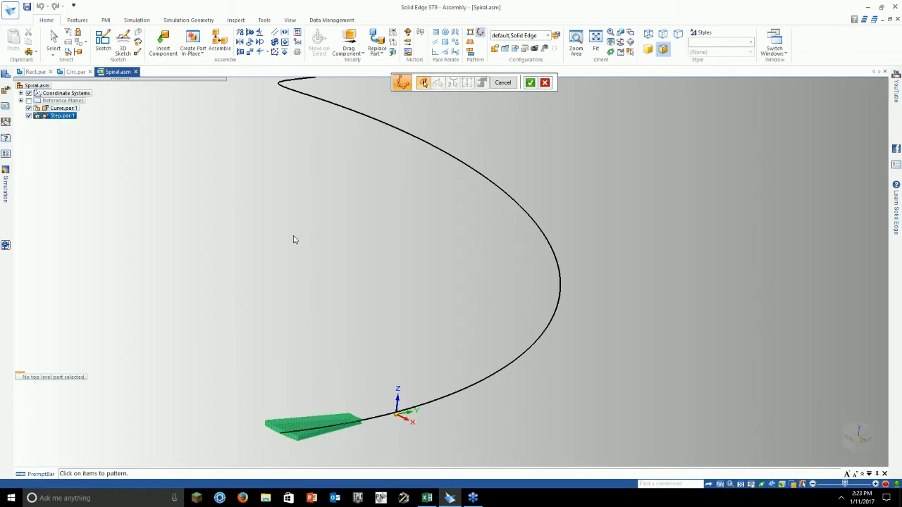
pyautogui.click(530, 85)
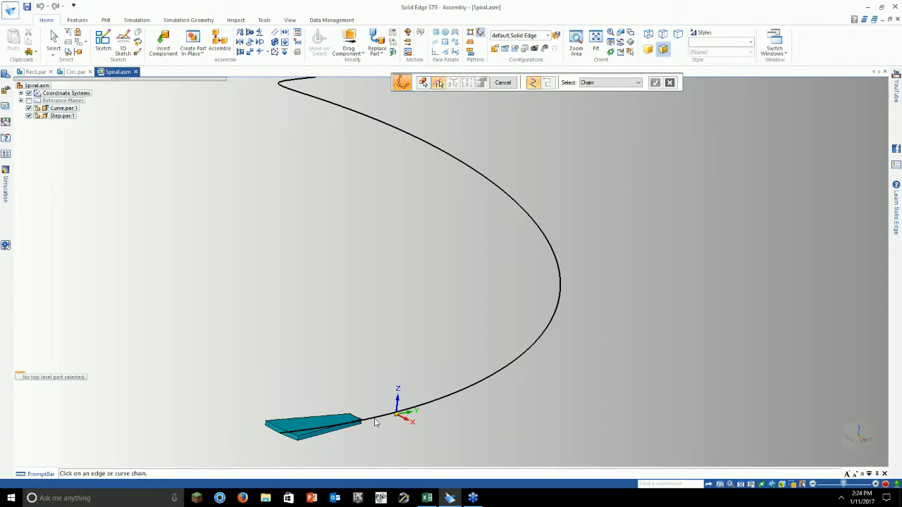
# Step: Use the helical curve as the pattern path, anchored at its end on the step, and accept Fit spacing with a count of 16
pyautogui.click(531, 215)
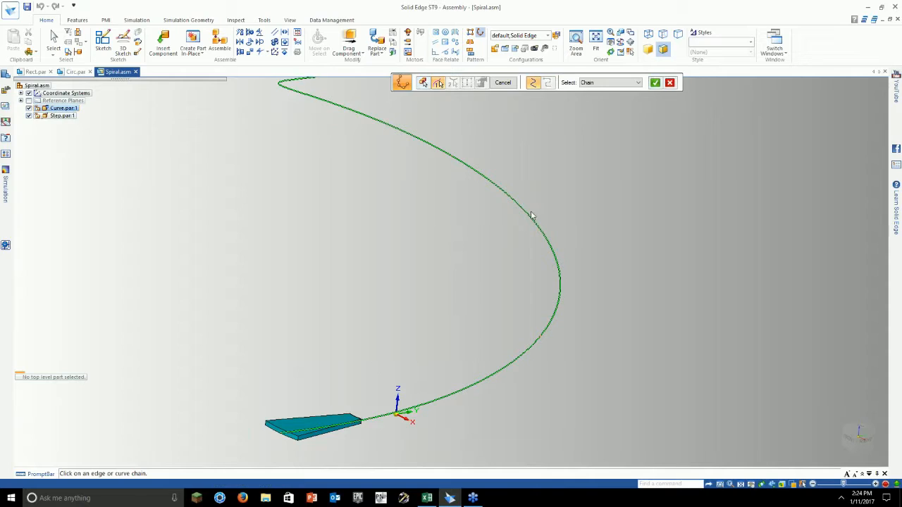
pyautogui.click(654, 82)
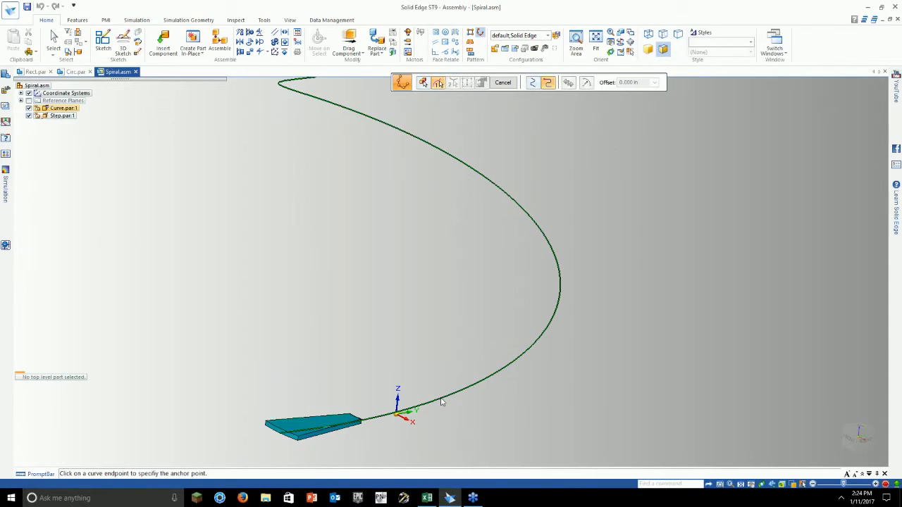
pyautogui.click(278, 434)
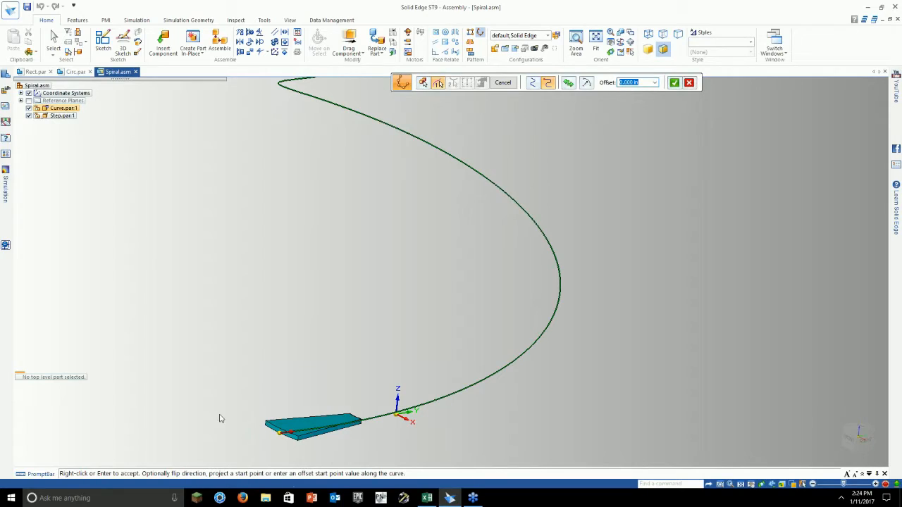
pyautogui.moveTo(367, 379); pyautogui.dragTo(347, 310, button='middle')
pyautogui.rightClick(348, 310)
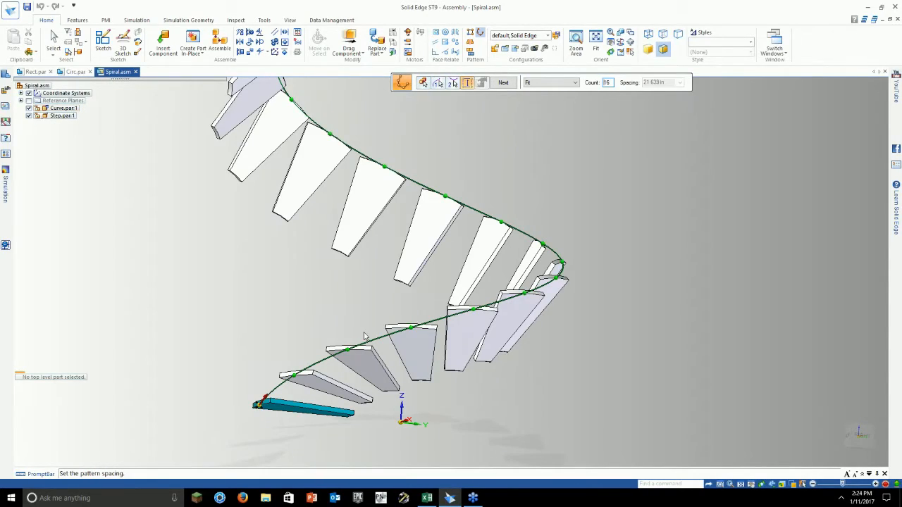
pyautogui.moveTo(511, 396); pyautogui.dragTo(571, 176, button='middle')
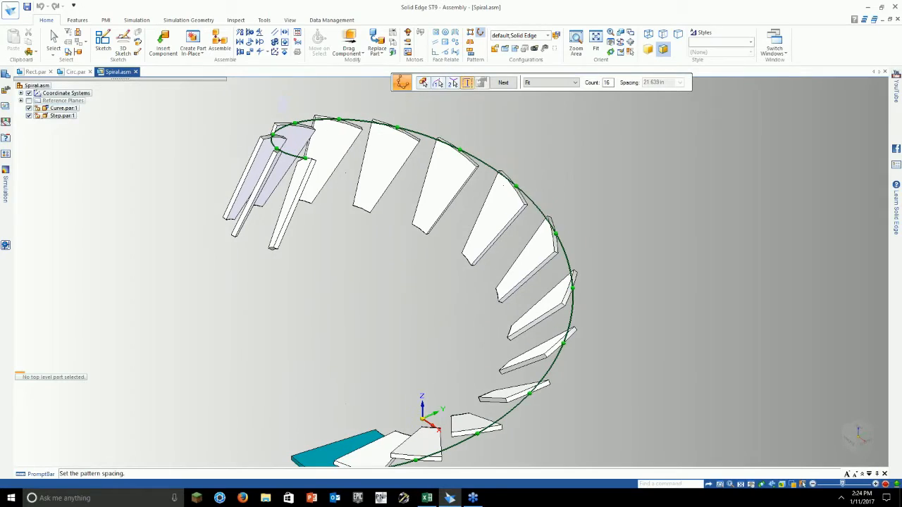
pyautogui.click(503, 83)
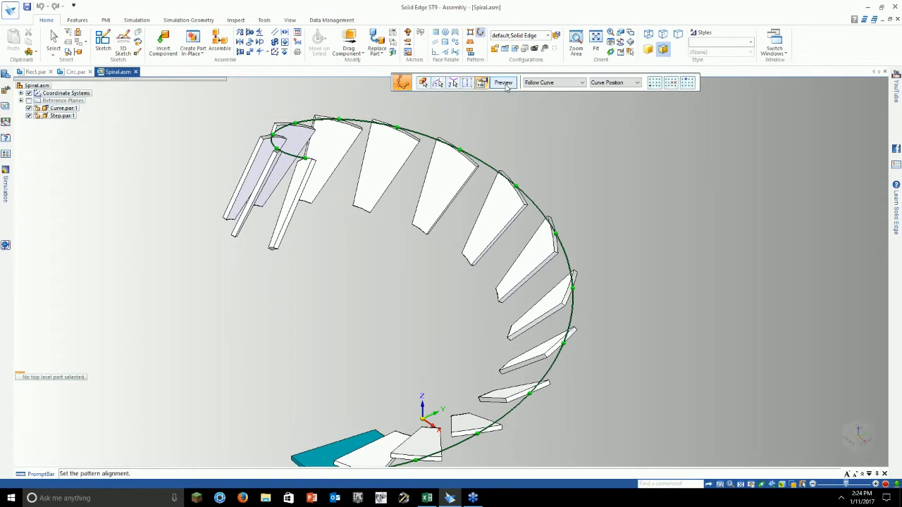
# Step: Try the Follow Curve Chord alignment, and set the pattern to Follow Using Surface with the original step's top face as reference
pyautogui.click(580, 83)
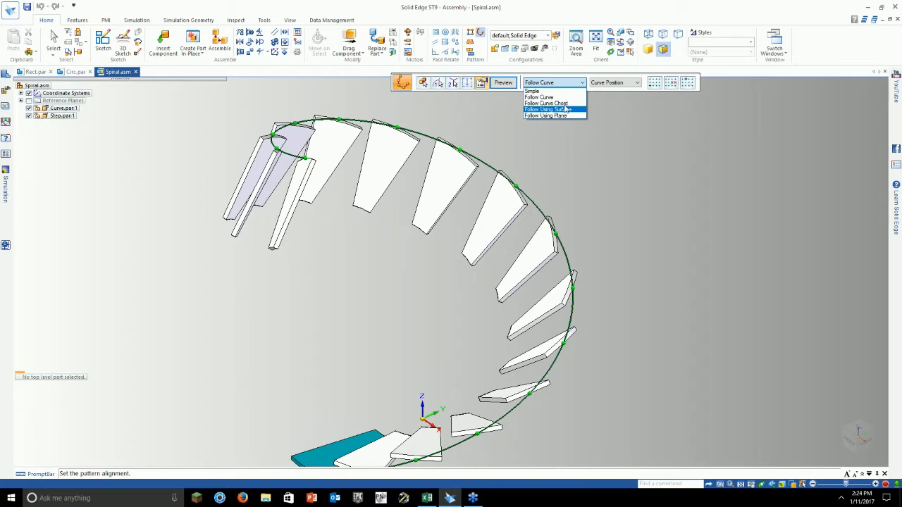
pyautogui.click(560, 104)
pyautogui.click(556, 84)
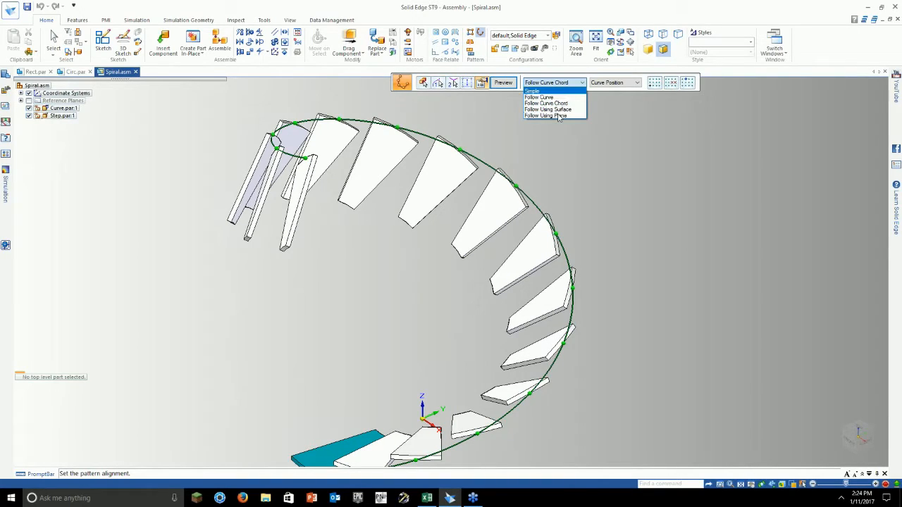
pyautogui.click(558, 114)
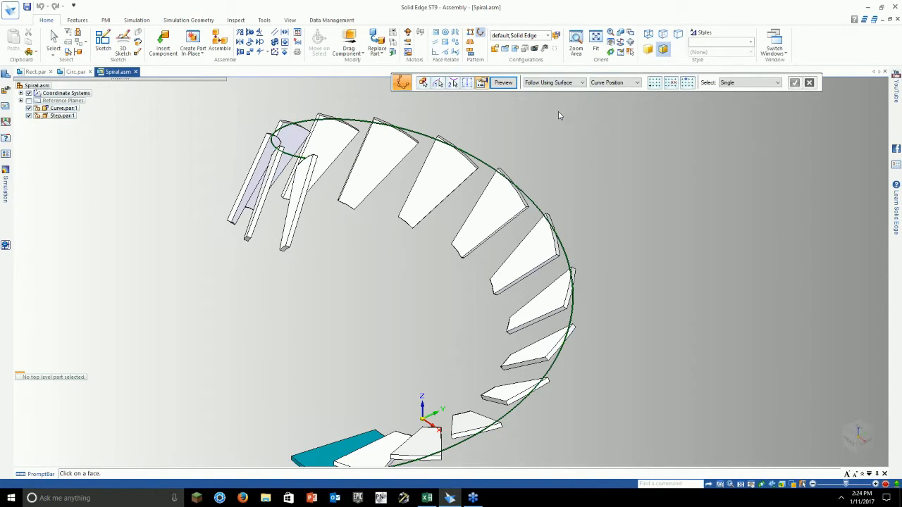
pyautogui.moveTo(364, 451); pyautogui.dragTo(332, 416, button='middle')
pyautogui.click(331, 416)
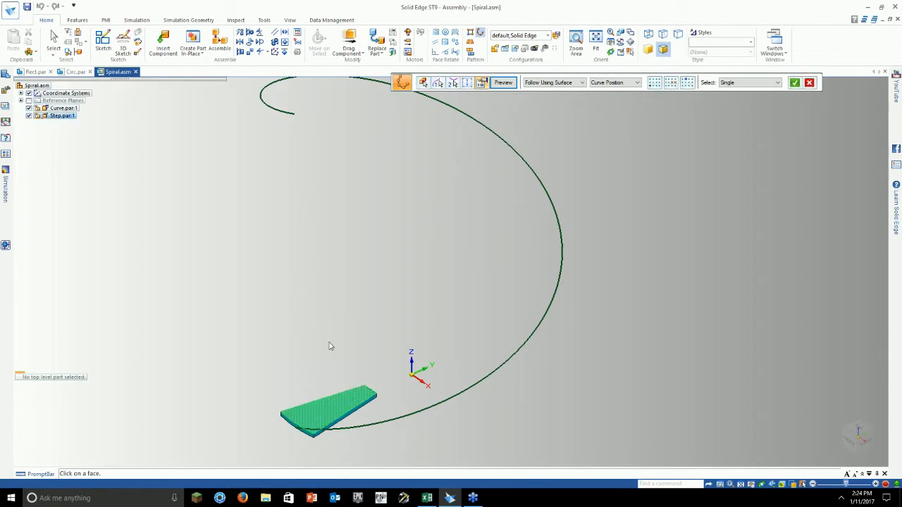
pyautogui.click(794, 82)
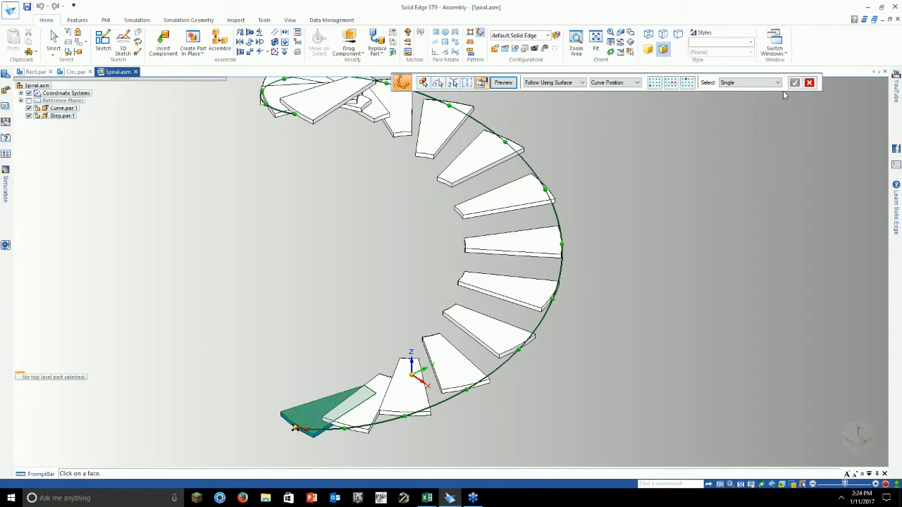
# Step: Try the Feature Position rotation option, compare the preview from above, and return the steps to Curve Position
pyautogui.moveTo(675, 177); pyautogui.dragTo(671, 201, button='middle')
pyautogui.click(613, 84)
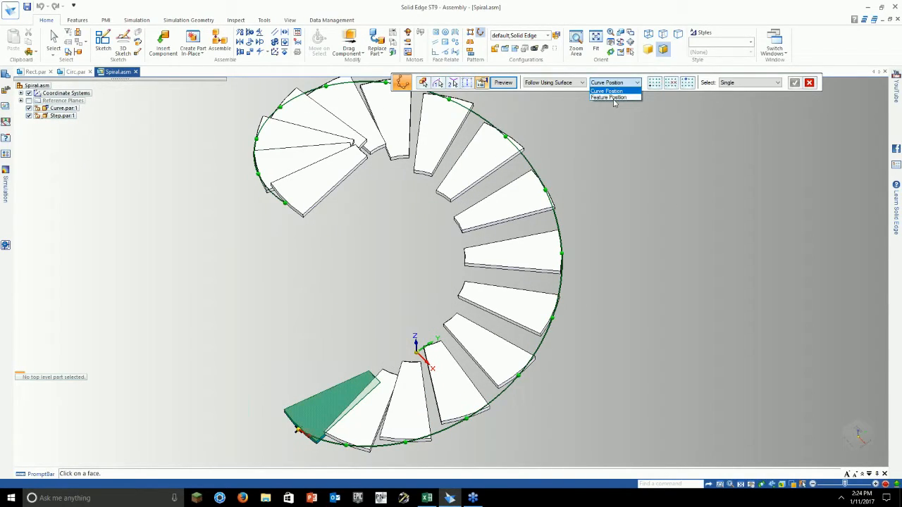
pyautogui.click(614, 100)
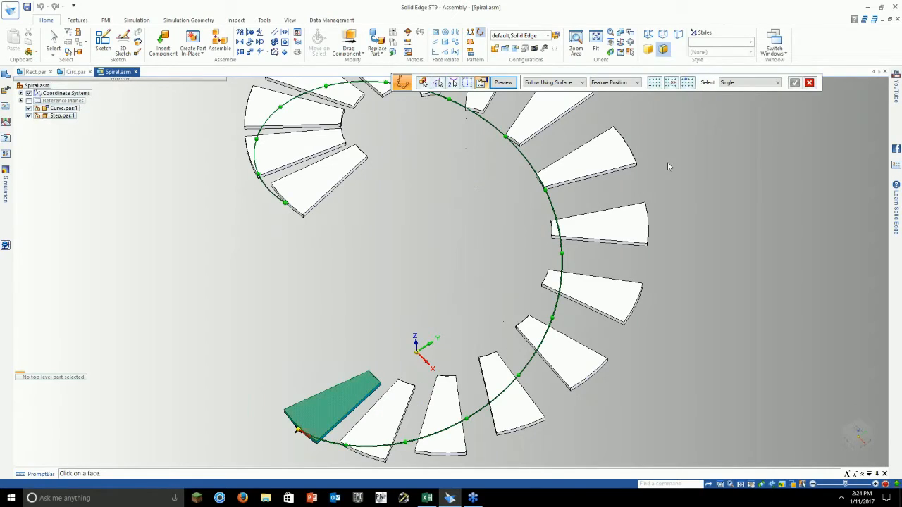
pyautogui.moveTo(857, 430)
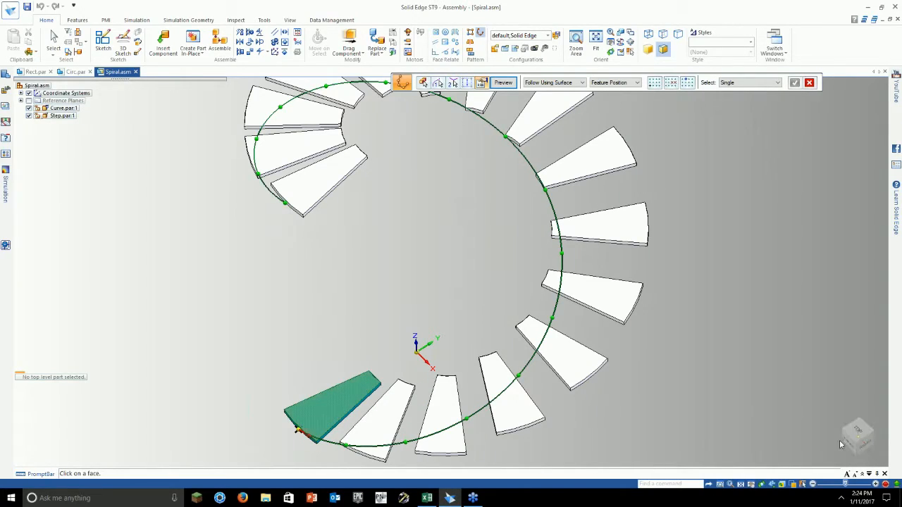
pyautogui.click(857, 432)
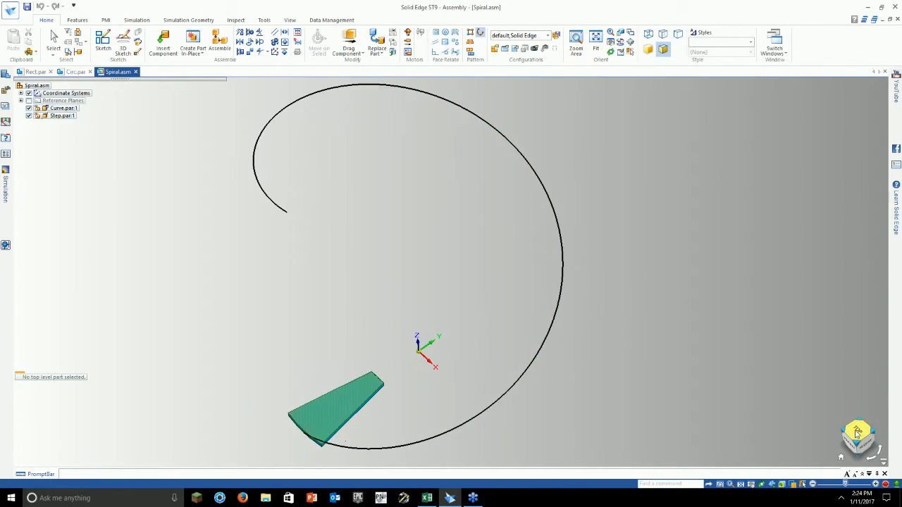
pyautogui.click(612, 83)
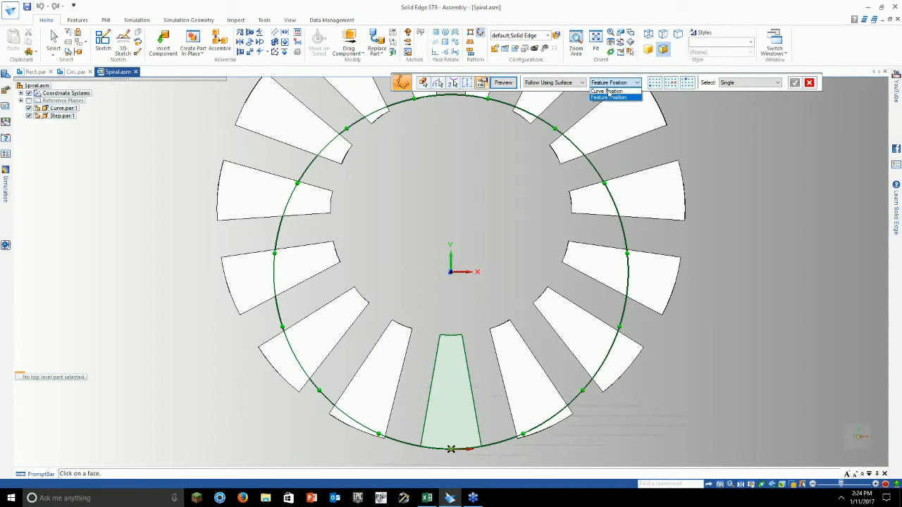
pyautogui.click(608, 91)
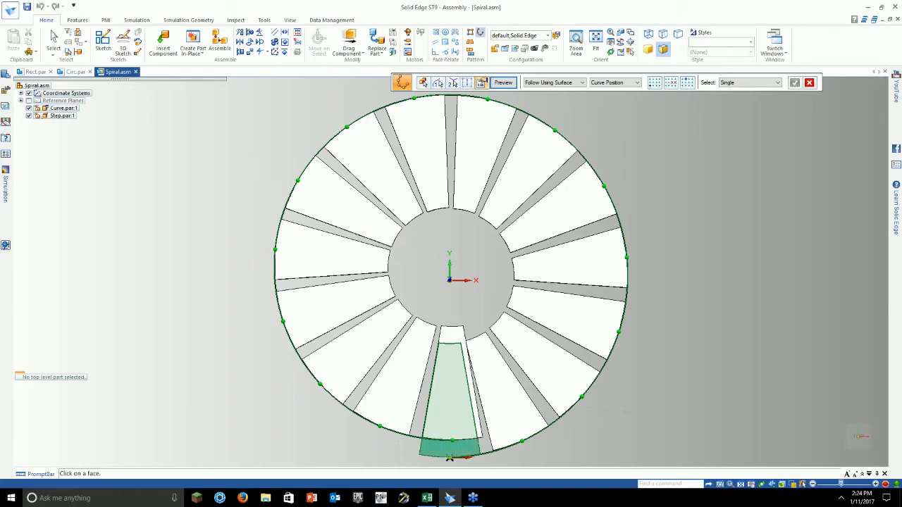
# Step: Accept the step pattern along the curve, exit the command and inspect the spiral staircase
pyautogui.click(449, 458)
pyautogui.moveTo(591, 324); pyautogui.dragTo(654, 348, button='middle')
pyautogui.moveTo(720, 339); pyautogui.dragTo(574, 381, button='middle')
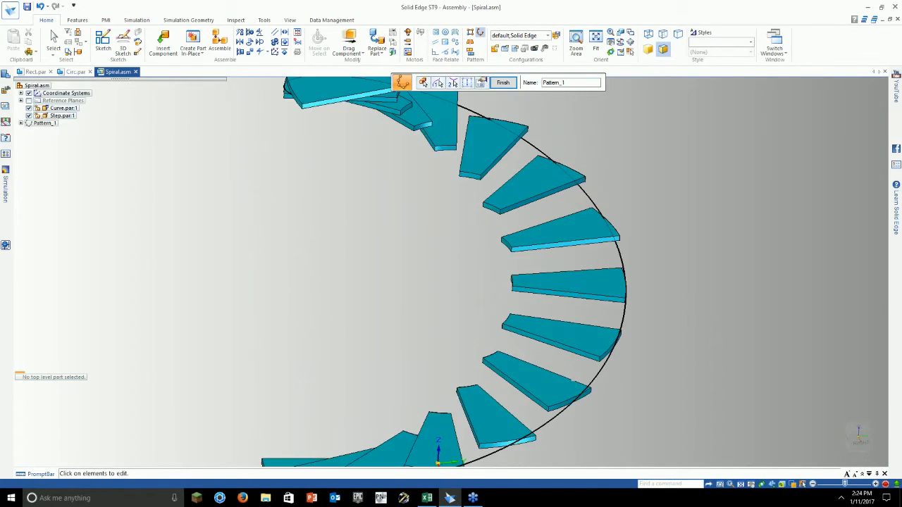
pyautogui.moveTo(743, 373)
pyautogui.keyDown('shift'); pyautogui.mouseDown(button='middle')
pyautogui.moveTo(721, 306)
pyautogui.moveTo(751, 366)
pyautogui.moveTo(737, 388)
pyautogui.mouseUp(button='middle'); pyautogui.keyUp('shift')
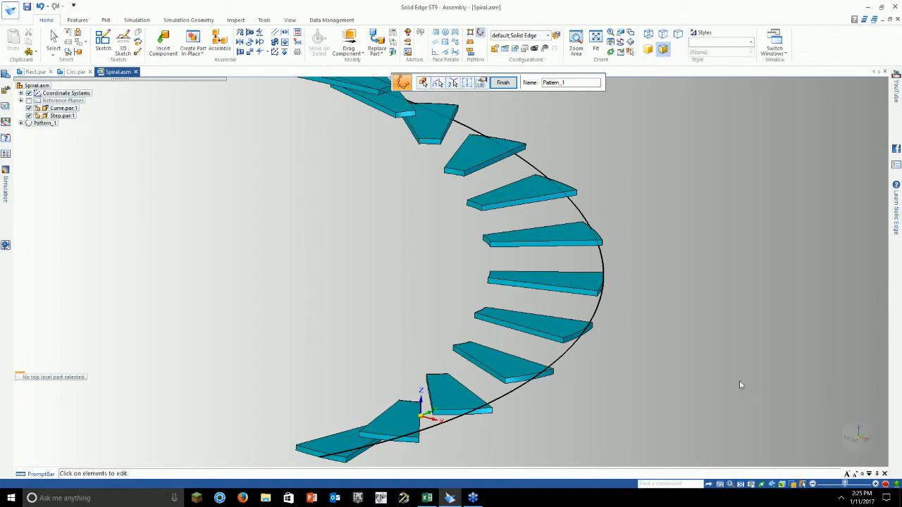
pyautogui.press('Escape')
pyautogui.scroll(-1, 646, 433)
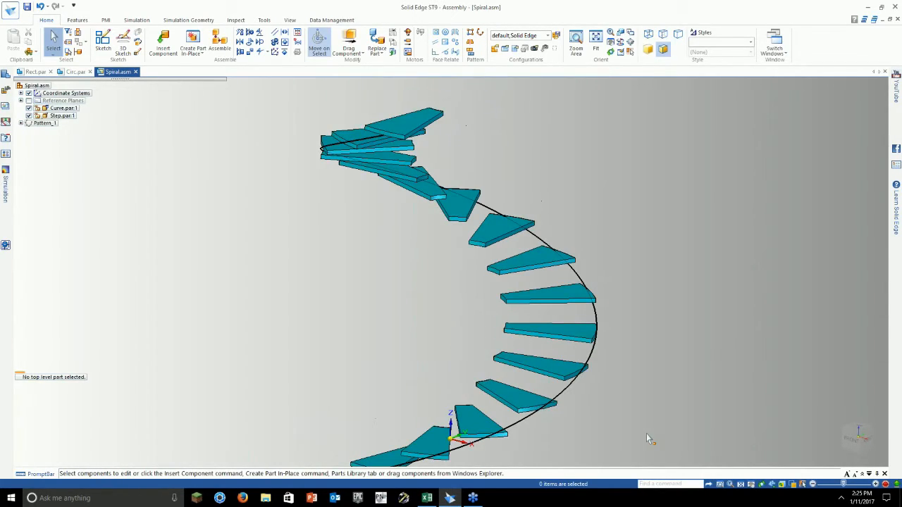
pyautogui.scroll(-1, 646, 433)
pyautogui.moveTo(646, 433); pyautogui.dragTo(615, 427, button='middle')
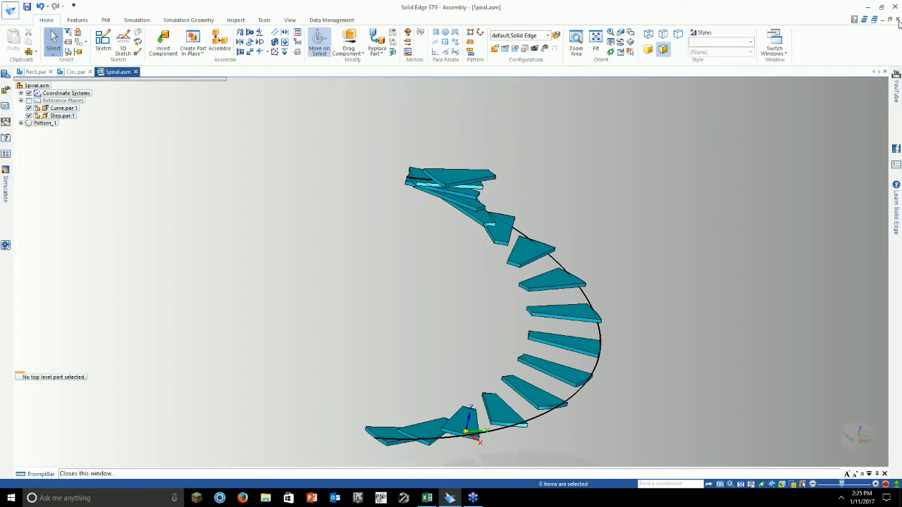
# Step: Close Spiral.asm, Circ.par and Rect.par without saving their changes or the display configuration
pyautogui.click(898, 21)
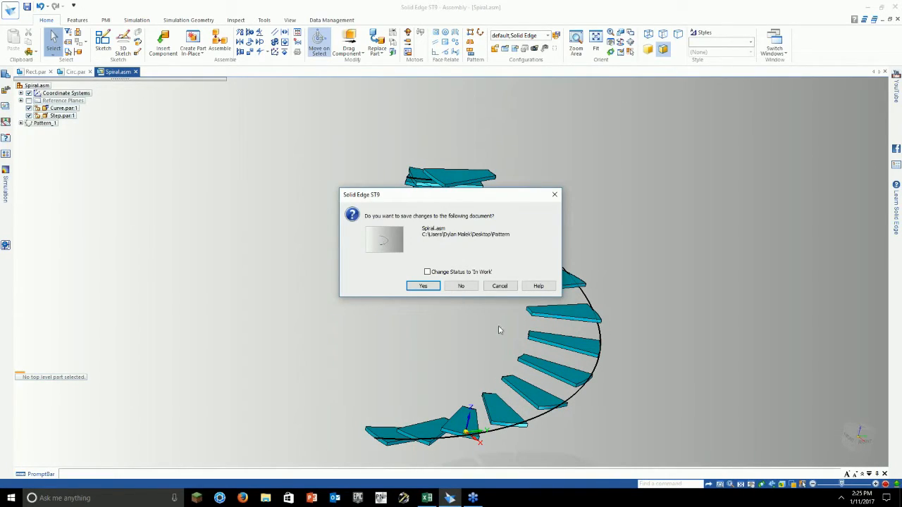
pyautogui.click(461, 286)
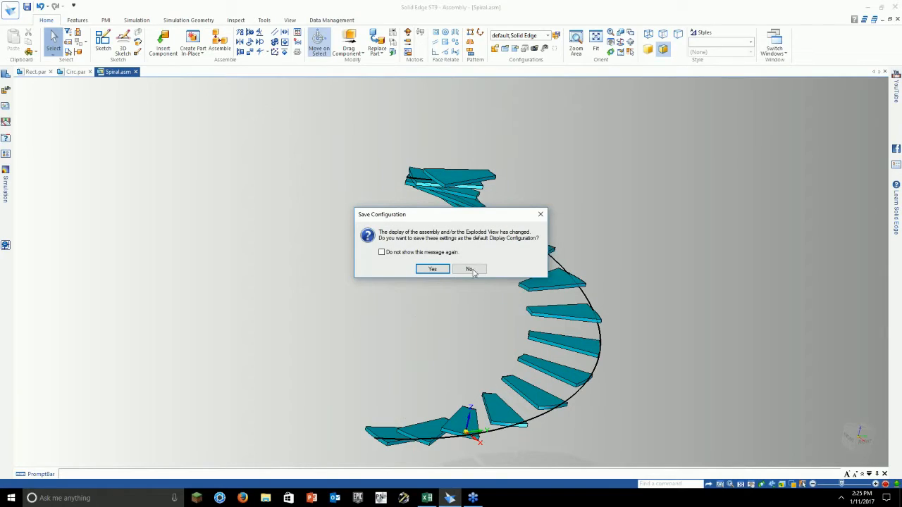
pyautogui.click(469, 269)
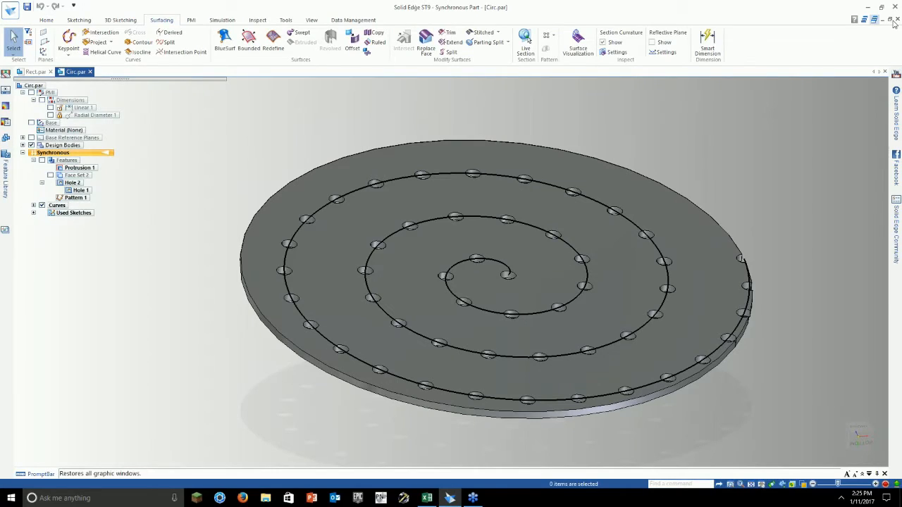
pyautogui.click(896, 20)
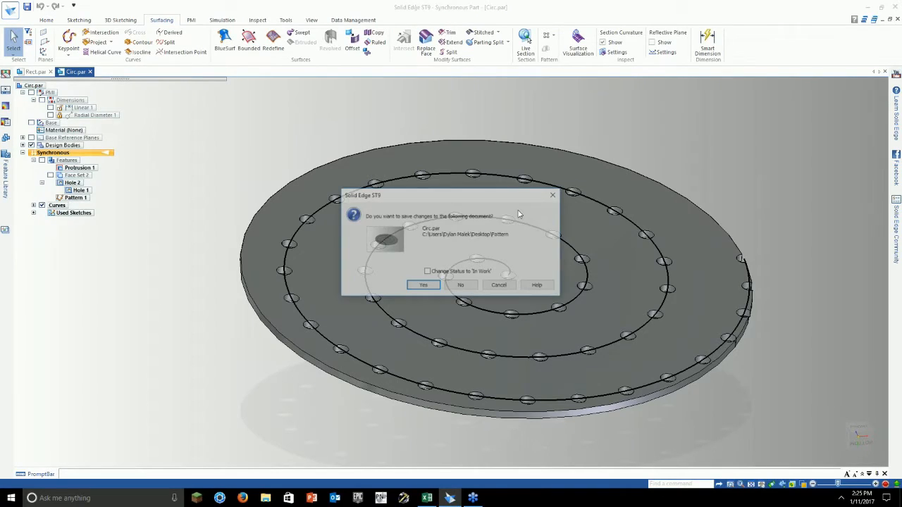
pyautogui.click(461, 285)
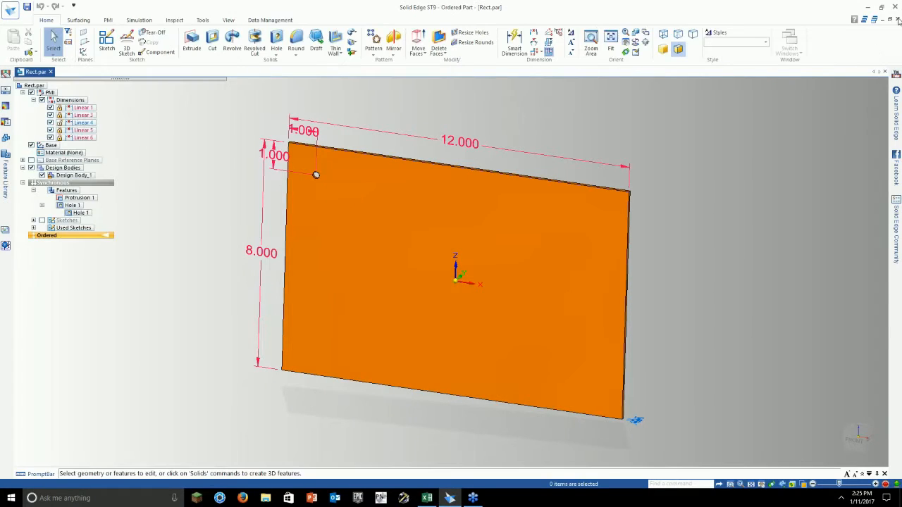
pyautogui.click(898, 20)
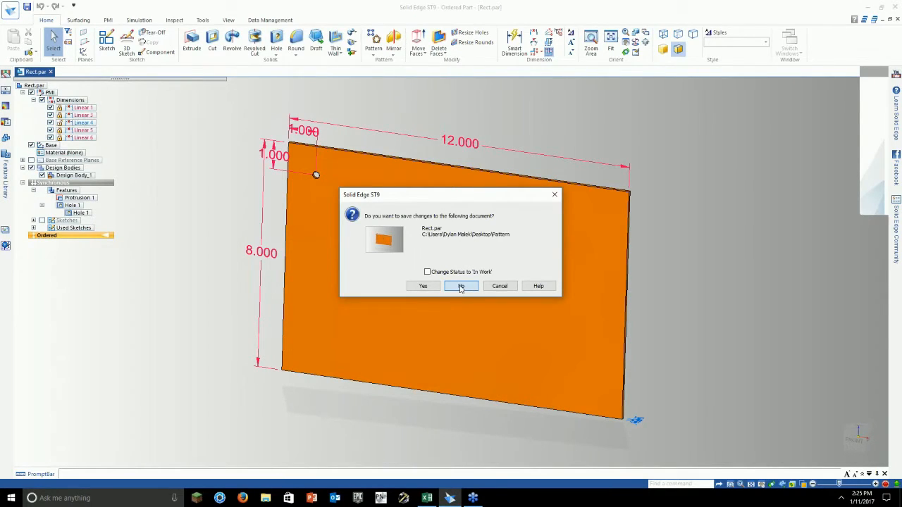
pyautogui.click(461, 286)
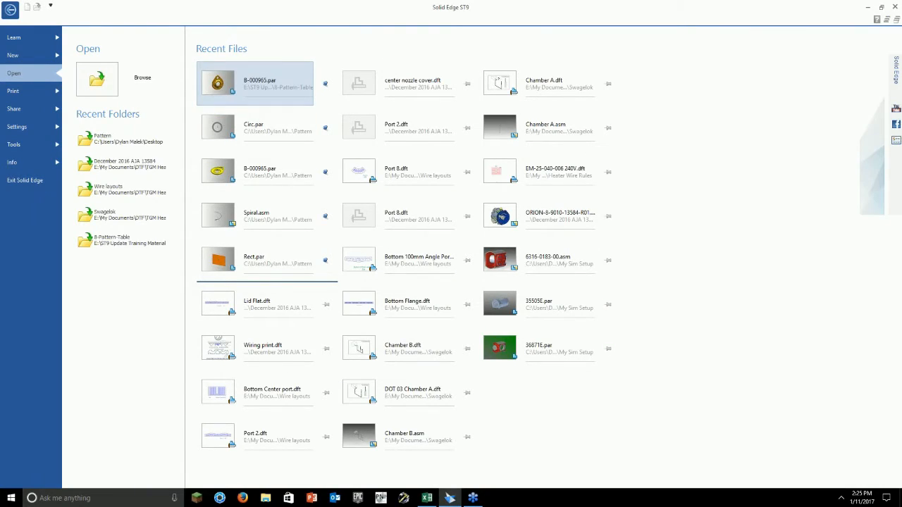
# Step: Open the recent part B-000965.par and examine the casting's upper recessed hole, bearing flange and ribs
pyautogui.click(255, 84)
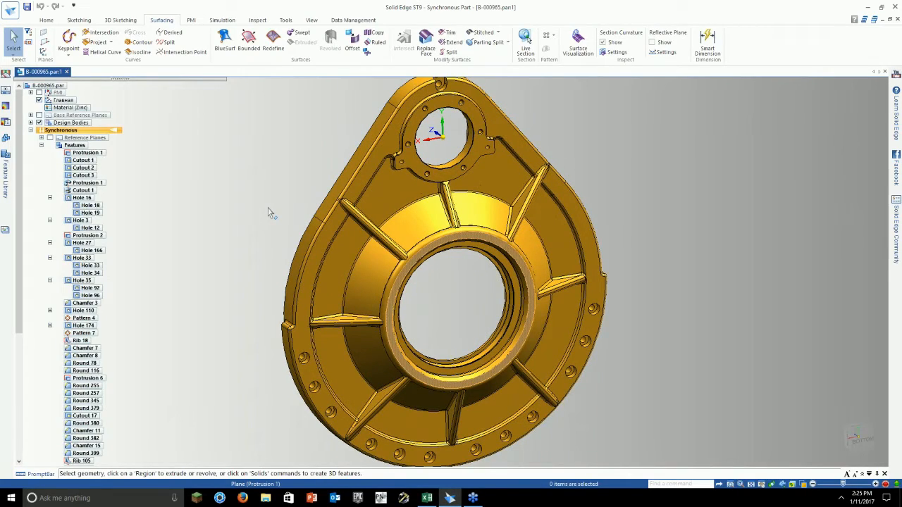
pyautogui.keyDown('shift'); pyautogui.moveTo(270, 240); pyautogui.dragTo(267, 262, button='middle'); pyautogui.keyUp('shift')
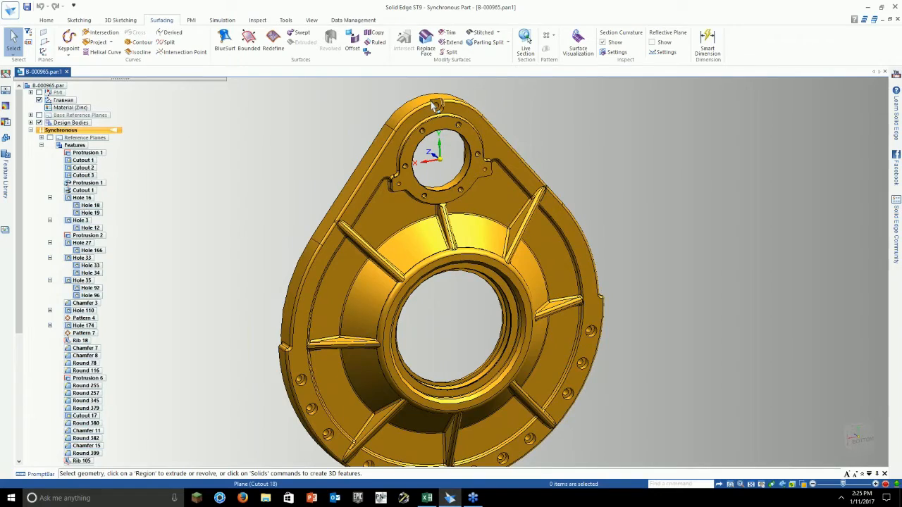
pyautogui.scroll(5, 435, 104)
pyautogui.scroll(-3, 430, 121)
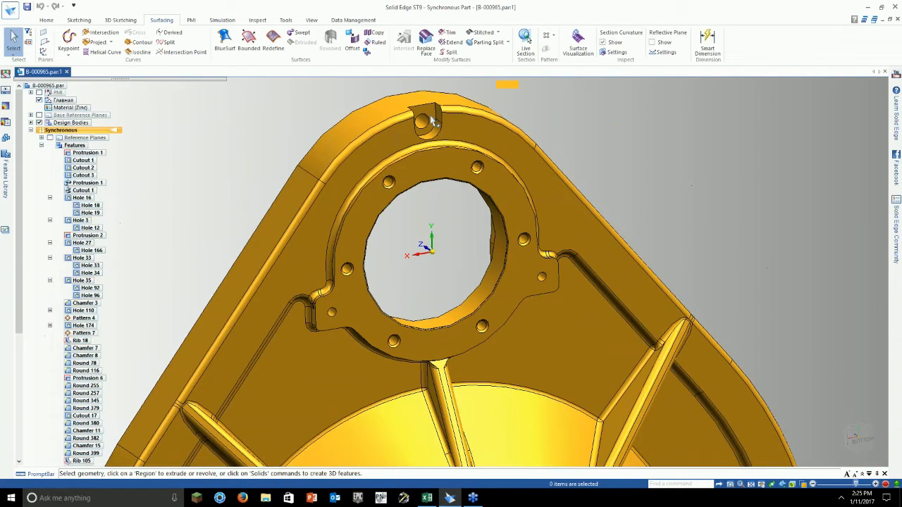
pyautogui.keyDown('shift'); pyautogui.moveTo(267, 188); pyautogui.dragTo(292, 125, button='middle'); pyautogui.keyUp('shift')
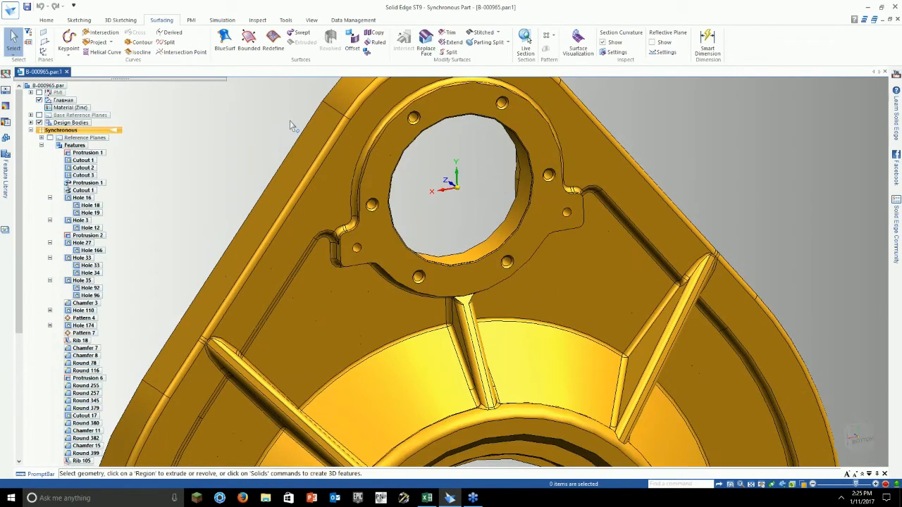
pyautogui.keyDown('shift'); pyautogui.moveTo(292, 282); pyautogui.dragTo(338, 131, button='middle'); pyautogui.keyUp('shift')
pyautogui.keyDown('shift'); pyautogui.moveTo(310, 211); pyautogui.dragTo(339, 125, button='middle'); pyautogui.keyUp('shift')
pyautogui.keyDown('shift'); pyautogui.moveTo(283, 217); pyautogui.dragTo(287, 295, button='middle'); pyautogui.keyUp('shift')
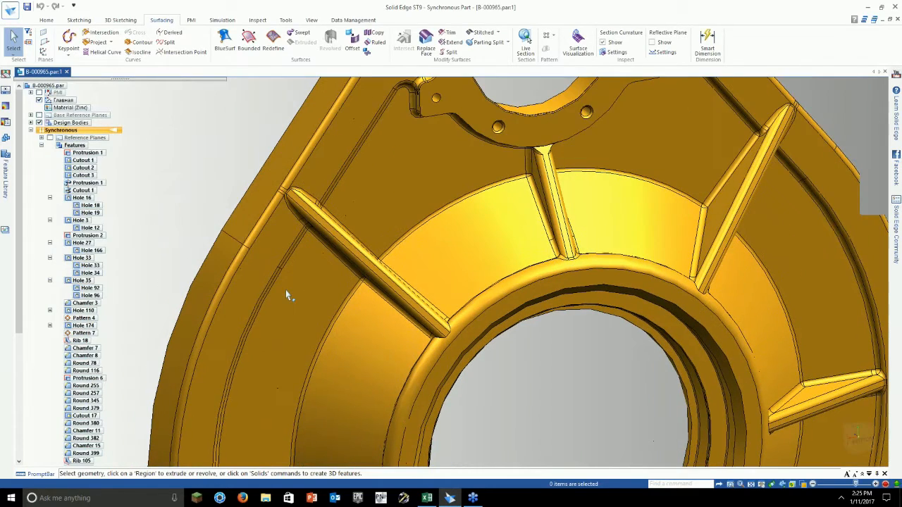
pyautogui.scroll(-5, 285, 294)
pyautogui.scroll(3, 352, 154)
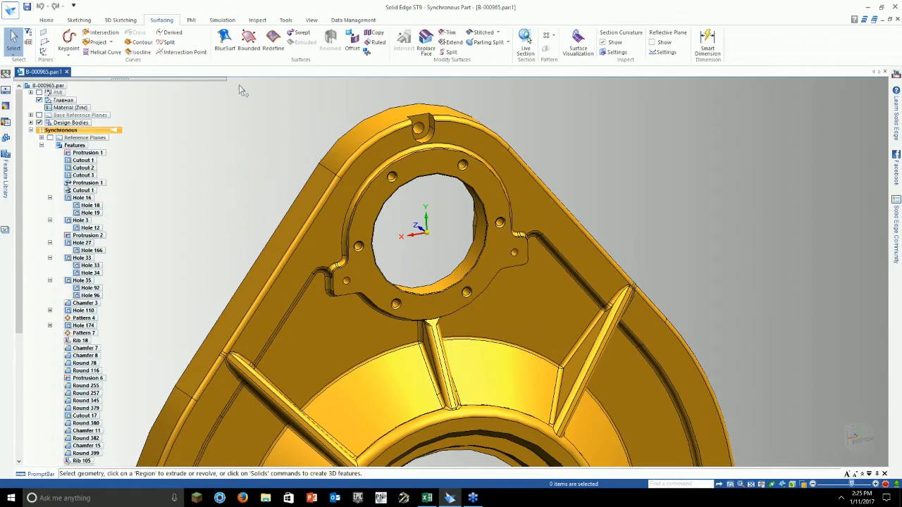
# Step: Start a Pattern by Table of the recessed hole and its cutout at the casting's upper edge, oriented by the base coordinate system
pyautogui.click(46, 19)
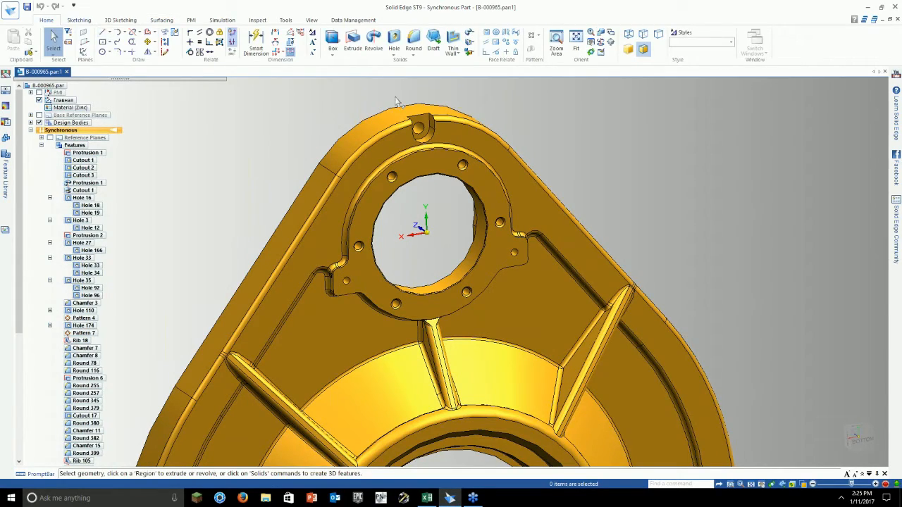
pyautogui.moveTo(470, 154); pyautogui.dragTo(461, 148)
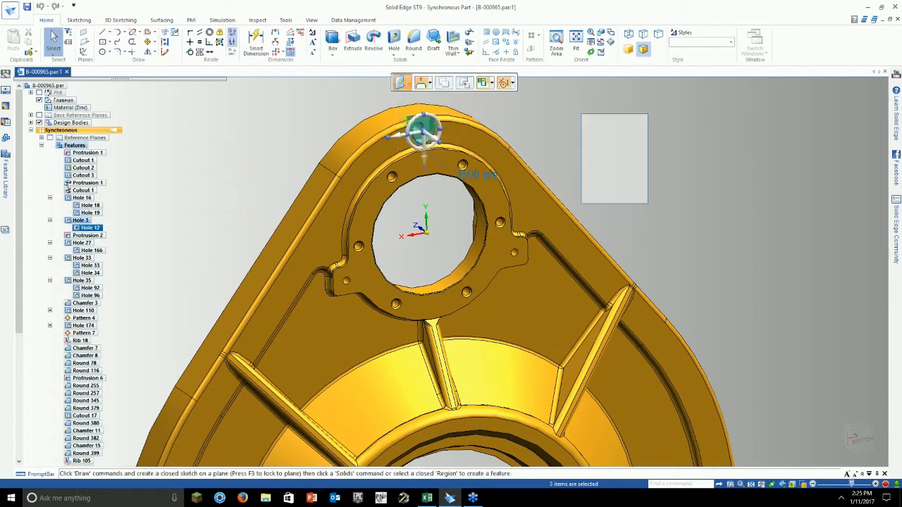
pyautogui.moveTo(535, 134); pyautogui.dragTo(557, 163, button='middle')
pyautogui.scroll(7, 463, 117)
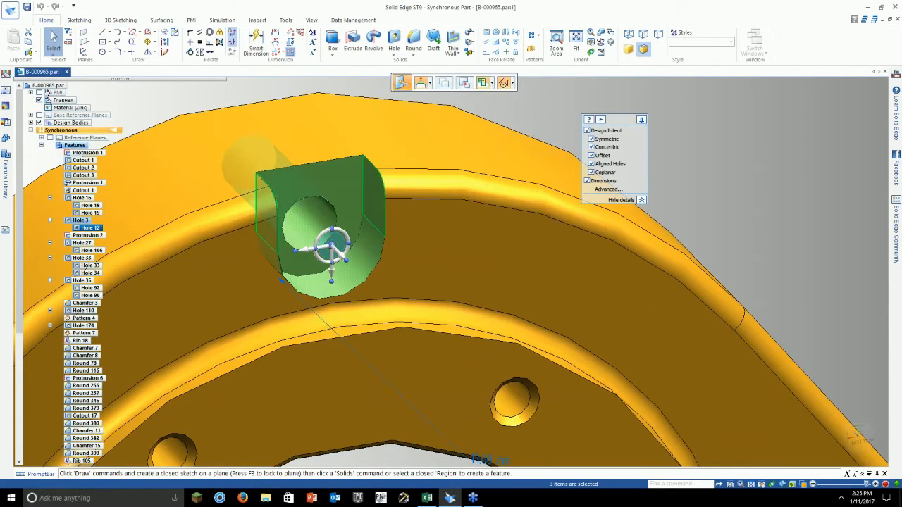
pyautogui.scroll(-4, 512, 265)
pyautogui.keyDown('shift'); pyautogui.moveTo(522, 169); pyautogui.dragTo(505, 120, button='middle'); pyautogui.keyUp('shift')
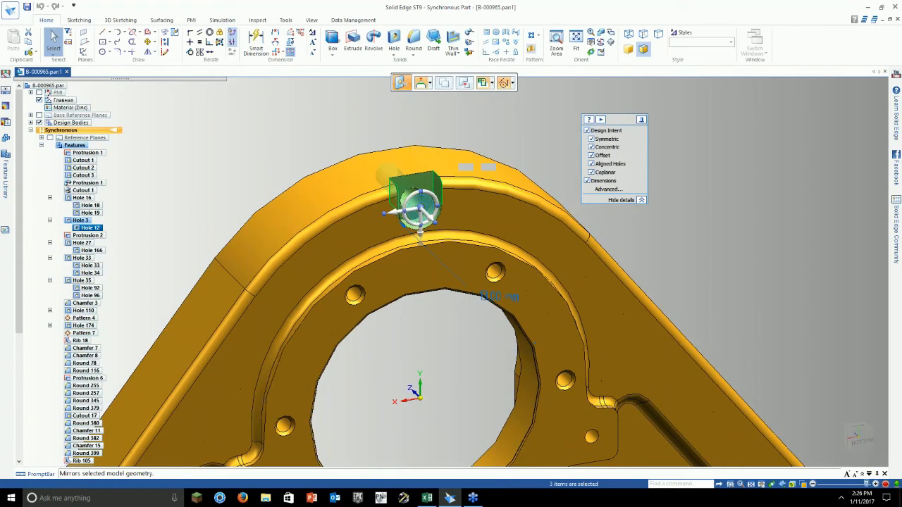
pyautogui.click(538, 35)
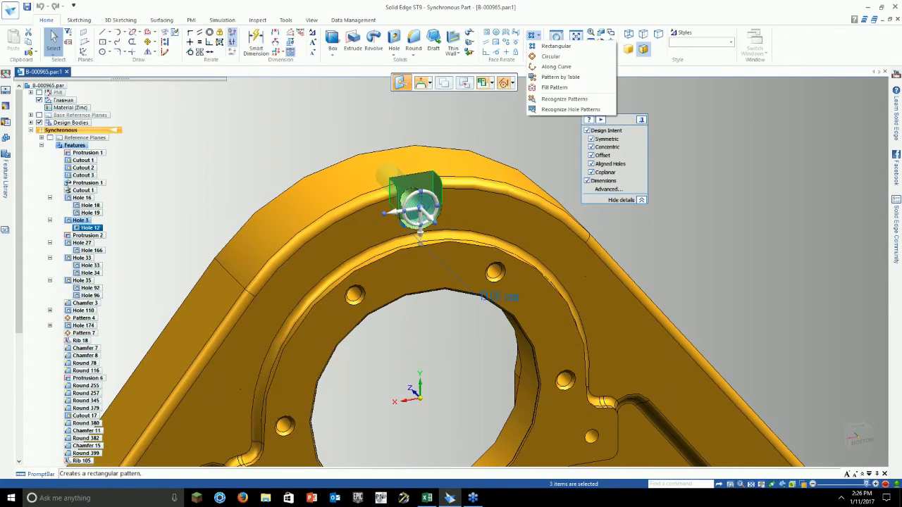
pyautogui.click(558, 77)
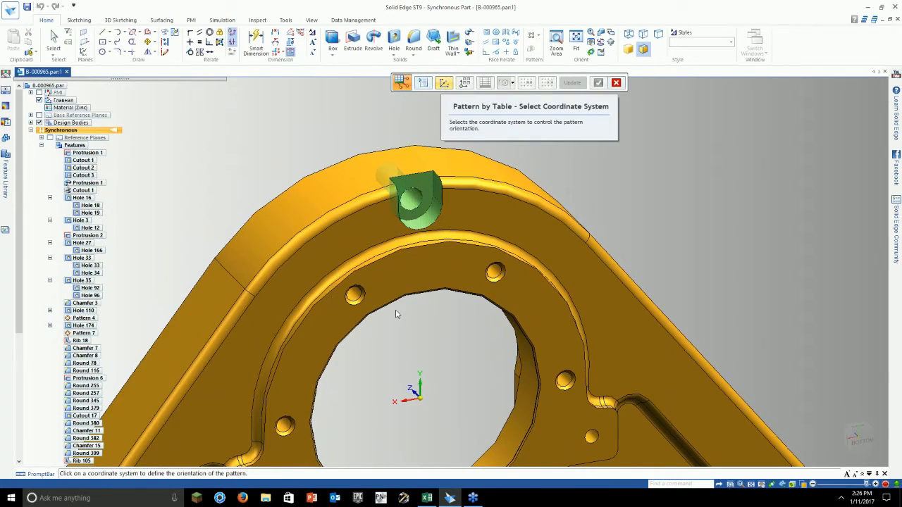
pyautogui.click(416, 401)
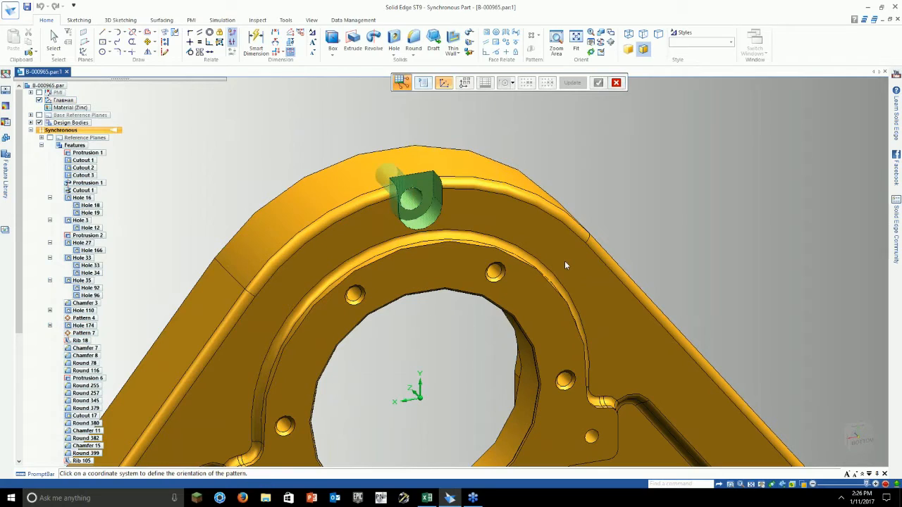
# Step: Load the spreadsheet Casting Mounting Holes.xlsx from the desktop's Pattern folder into the pattern's instance table
pyautogui.keyDown('shift'); pyautogui.moveTo(590, 219); pyautogui.dragTo(680, 143, button='middle'); pyautogui.keyUp('shift')
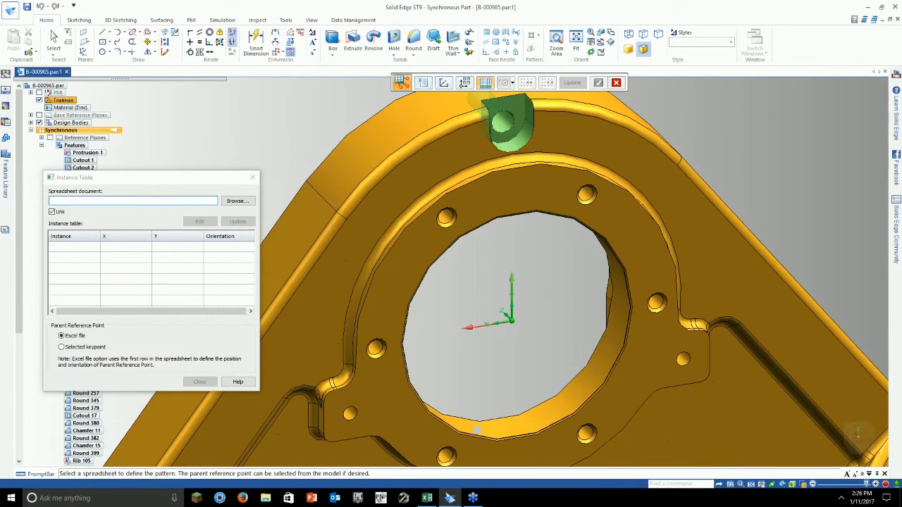
pyautogui.scroll(-6, 666, 235)
pyautogui.keyDown('shift'); pyautogui.moveTo(576, 227); pyautogui.dragTo(536, 236, button='middle'); pyautogui.keyUp('shift')
pyautogui.click(248, 205)
pyautogui.click(245, 203)
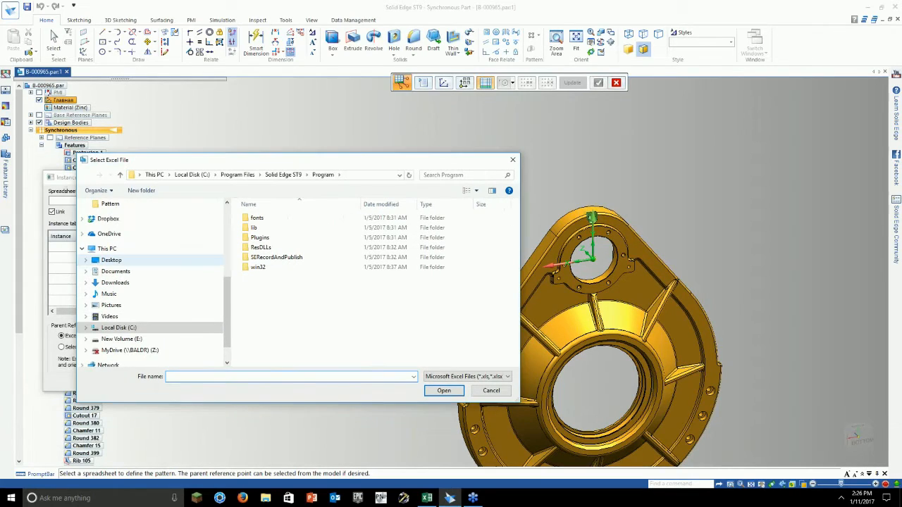
pyautogui.click(111, 260)
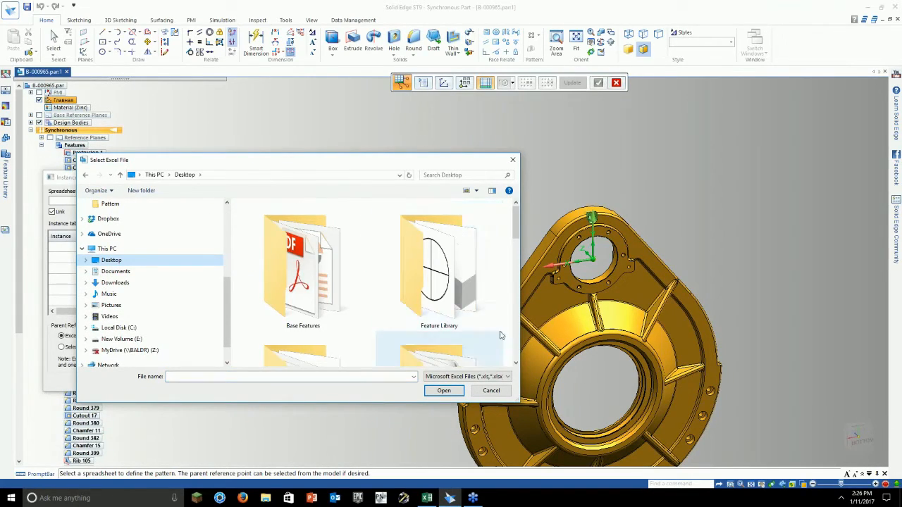
pyautogui.scroll(-3, 493, 304)
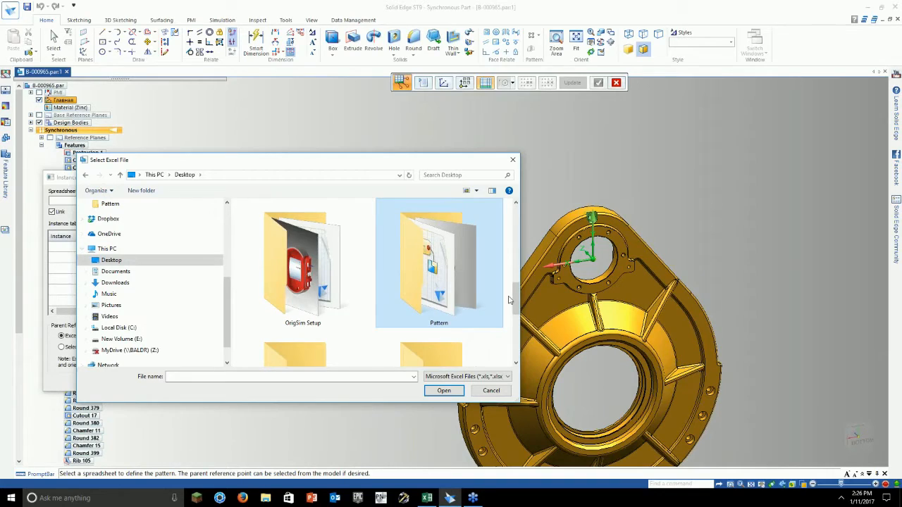
pyautogui.doubleClick(473, 312)
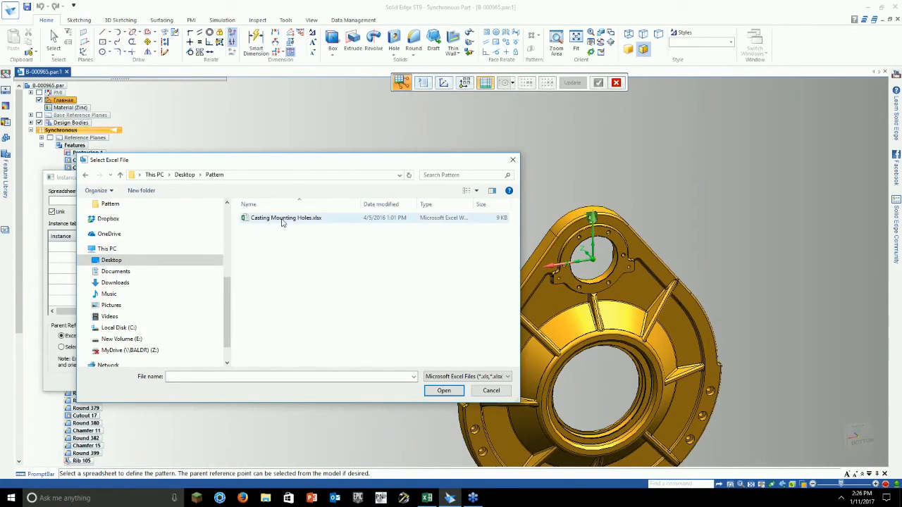
pyautogui.doubleClick(281, 218)
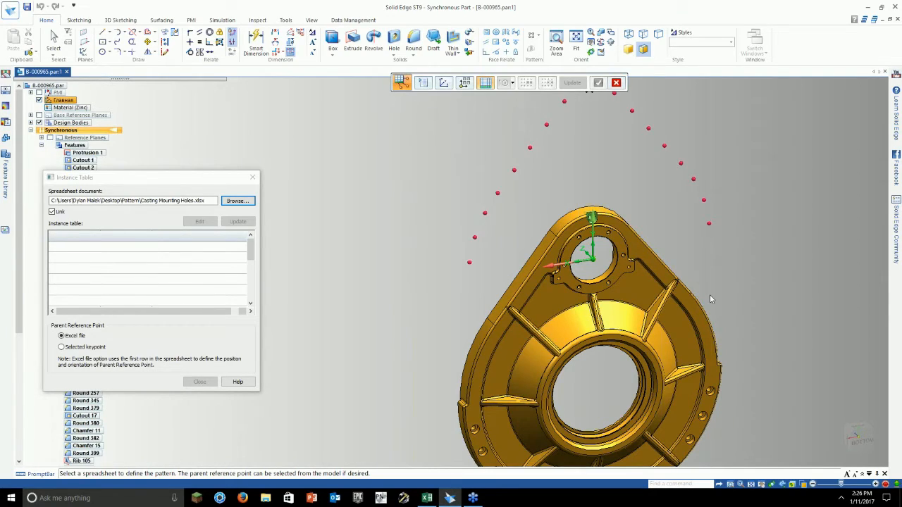
# Step: Examine the previewed pattern instances around the casting and read the warning shown beside them
pyautogui.keyDown('shift'); pyautogui.moveTo(526, 278); pyautogui.dragTo(512, 245, button='middle'); pyautogui.keyUp('shift')
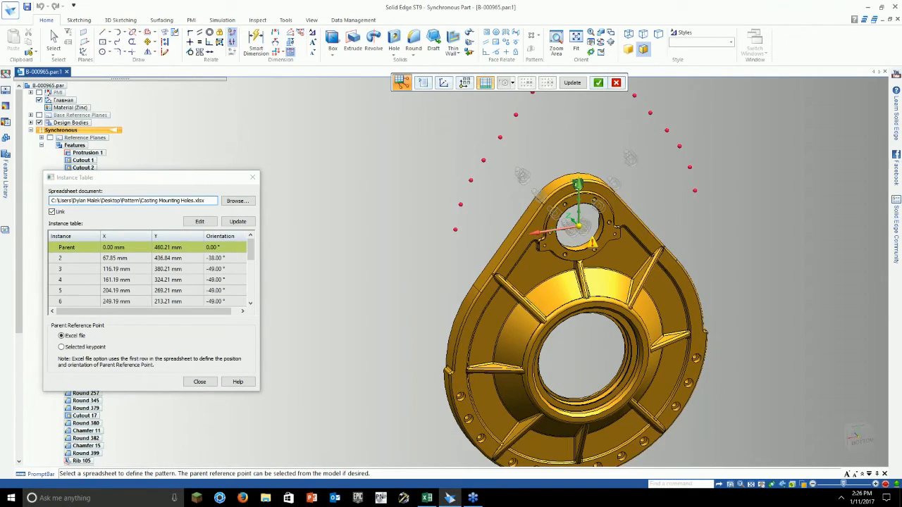
pyautogui.keyDown('shift'); pyautogui.moveTo(623, 349); pyautogui.dragTo(617, 384, button='middle'); pyautogui.keyUp('shift')
pyautogui.moveTo(589, 357); pyautogui.dragTo(598, 356, button='middle')
pyautogui.moveTo(614, 398)
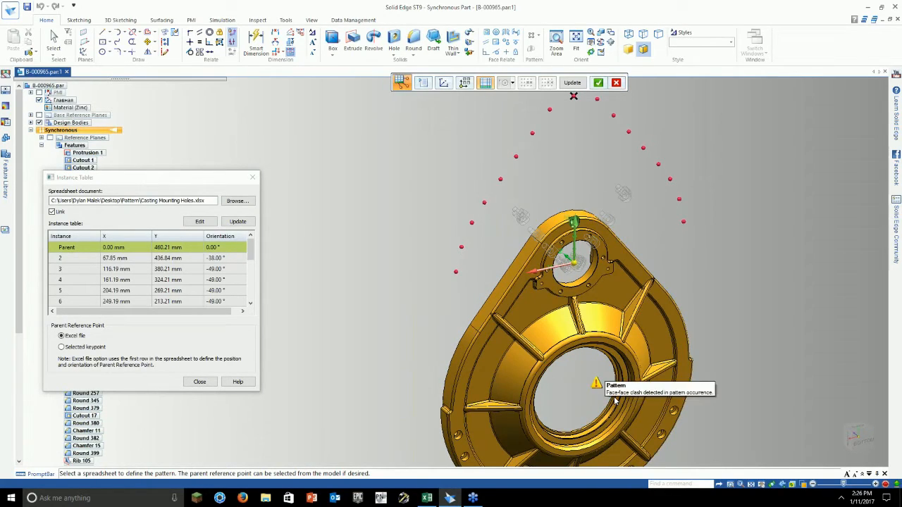
pyautogui.moveTo(615, 398); pyautogui.dragTo(368, 113, button='middle')
pyautogui.moveTo(581, 392)
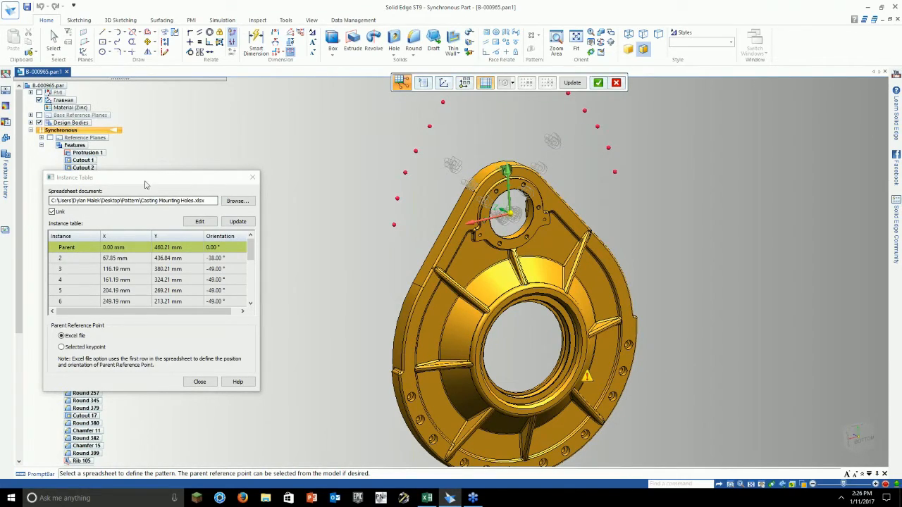
# Step: Review the instance table's rows and turn off its link to the spreadsheet
pyautogui.moveTo(146, 178); pyautogui.dragTo(225, 146)
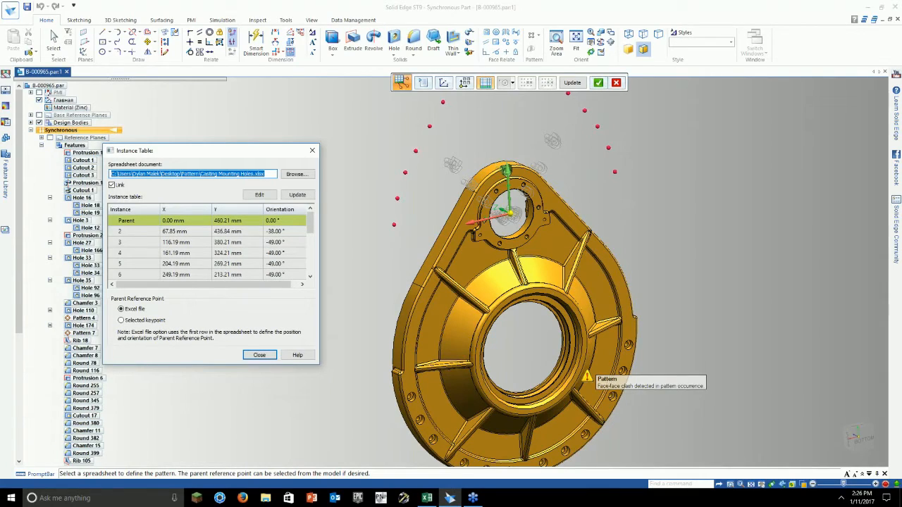
pyautogui.moveTo(310, 231)
pyautogui.mouseDown()
pyautogui.moveTo(311, 246)
pyautogui.moveTo(312, 221)
pyautogui.mouseUp()
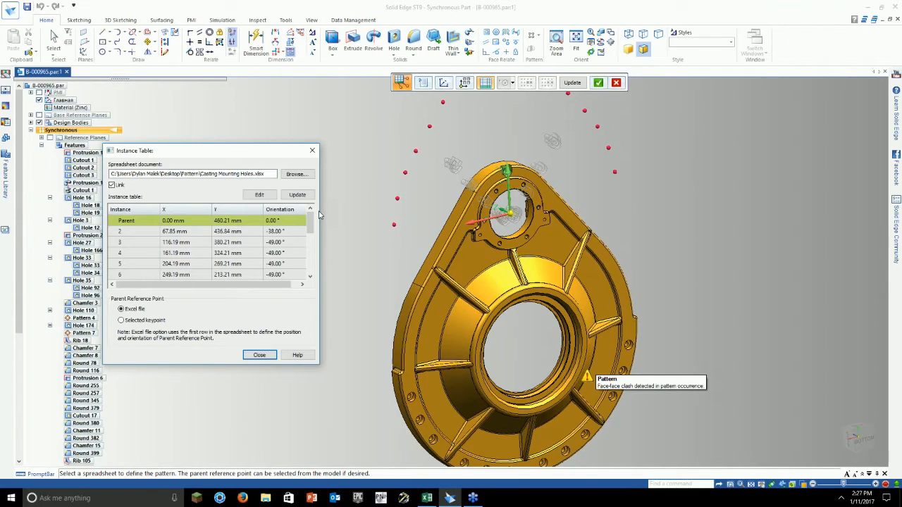
pyautogui.click(113, 186)
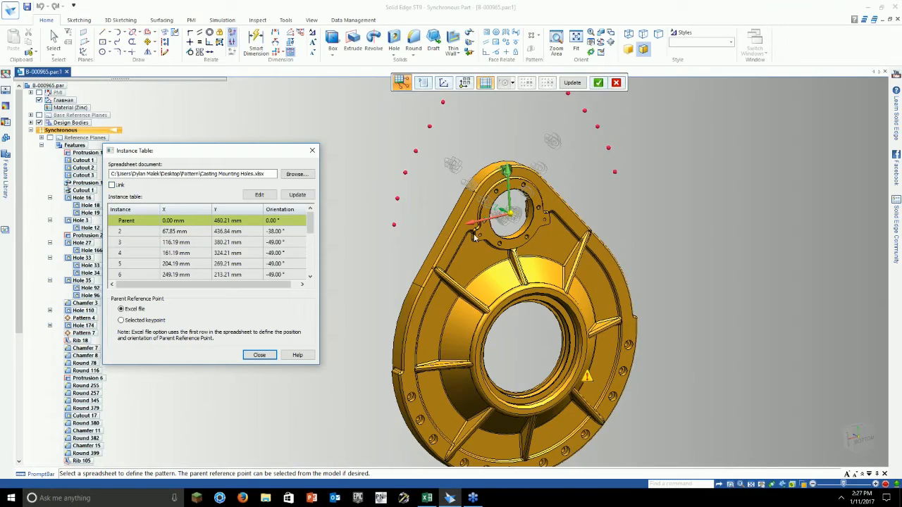
# Step: Relocate the pattern's origin to the centre of the casting's large lower bore and accept it
pyautogui.click(466, 86)
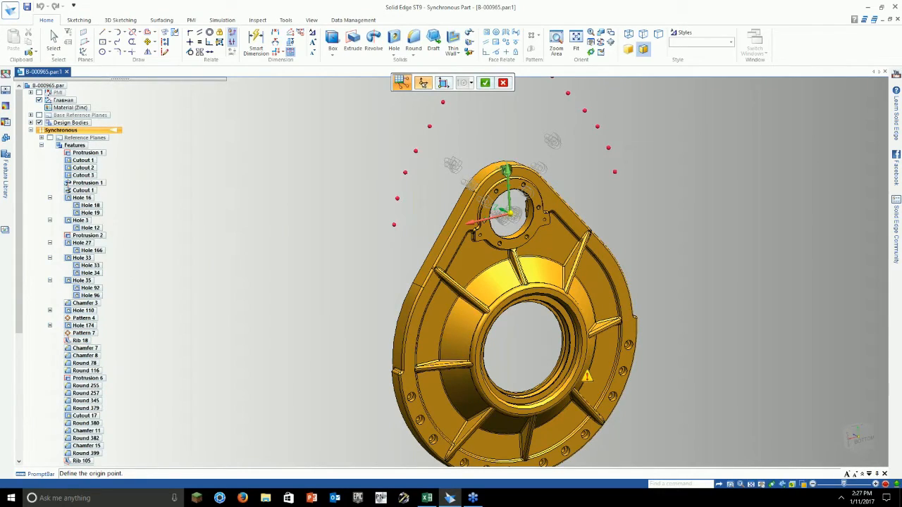
pyautogui.click(444, 84)
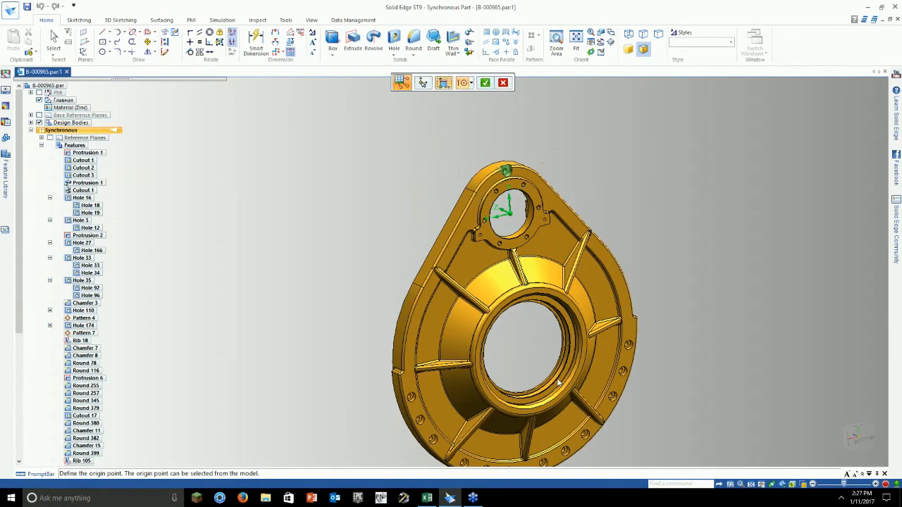
pyautogui.click(526, 349)
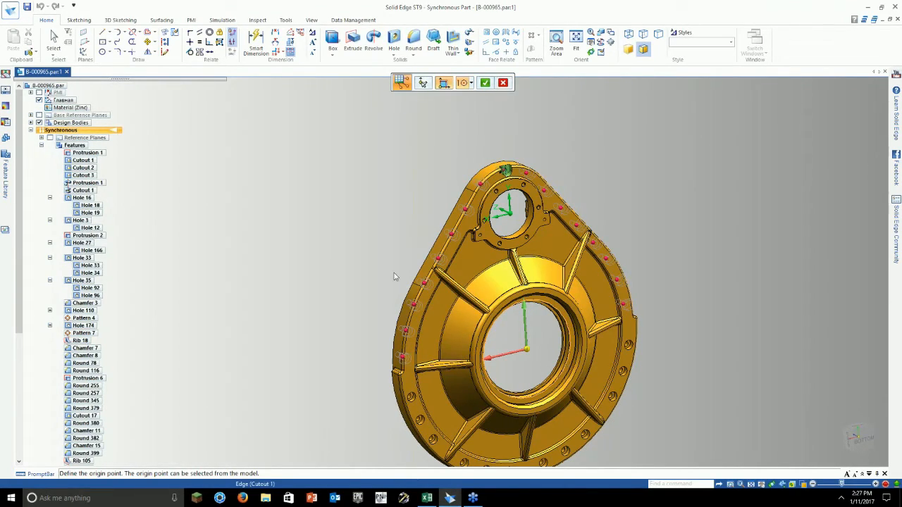
pyautogui.scroll(5, 456, 215)
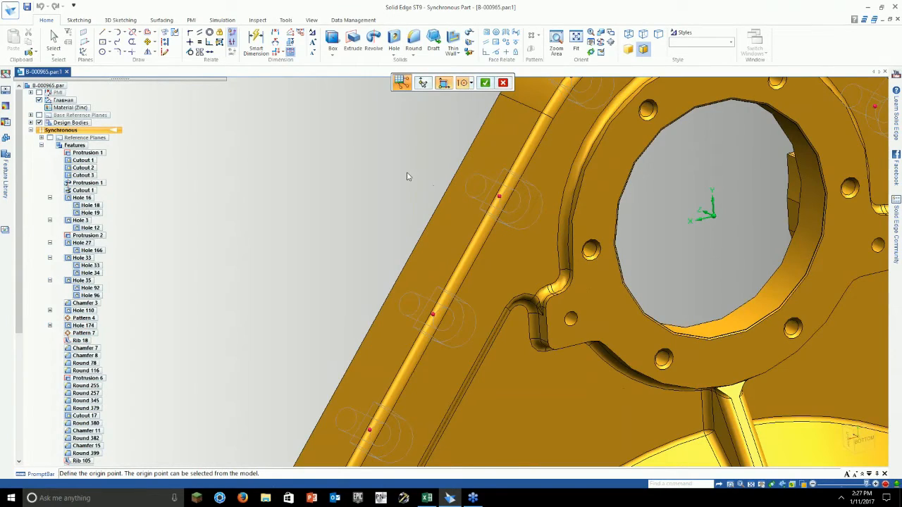
pyautogui.click(485, 83)
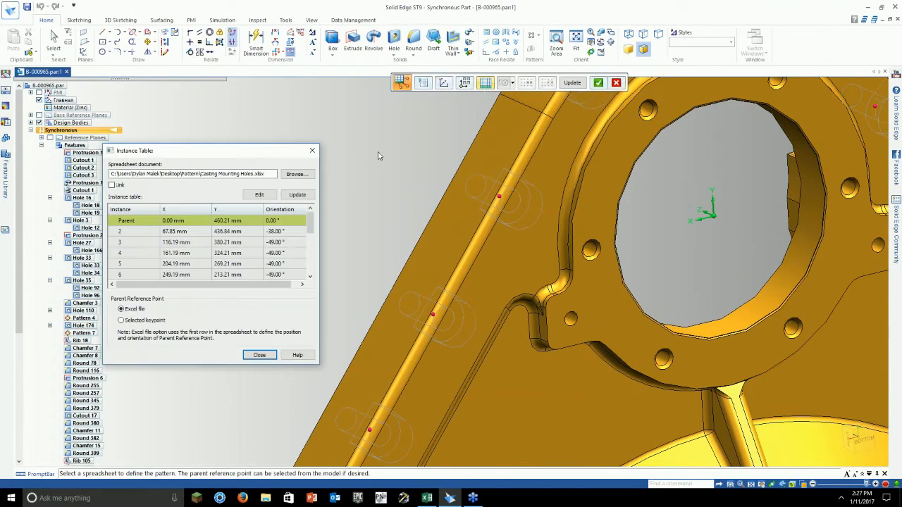
# Step: Close the instance table, accept the pattern by table and inspect the new mounting holes in the bottom view
pyautogui.click(259, 355)
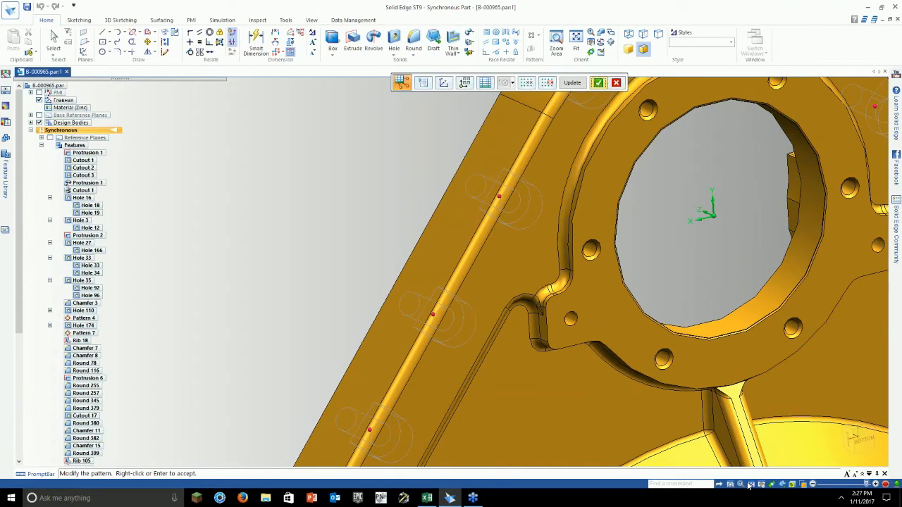
pyautogui.press('Return')
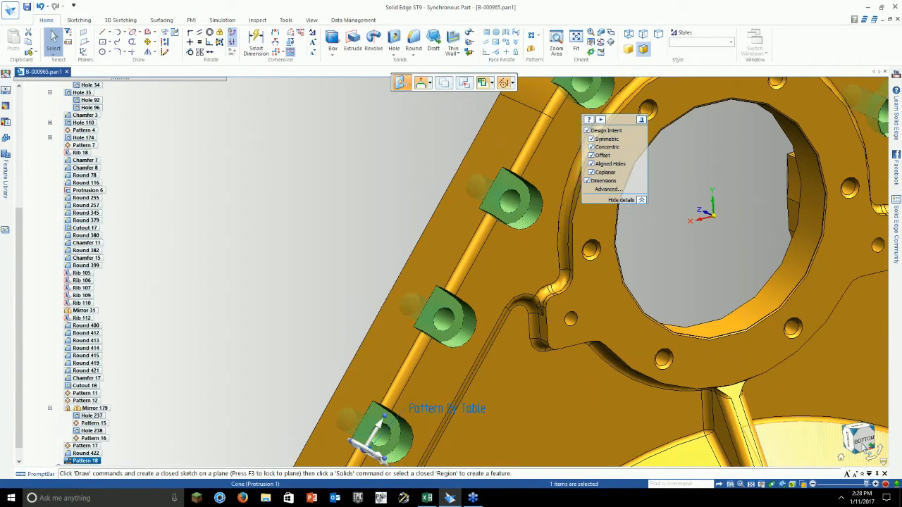
pyautogui.hotkey('ctrl', 'b')
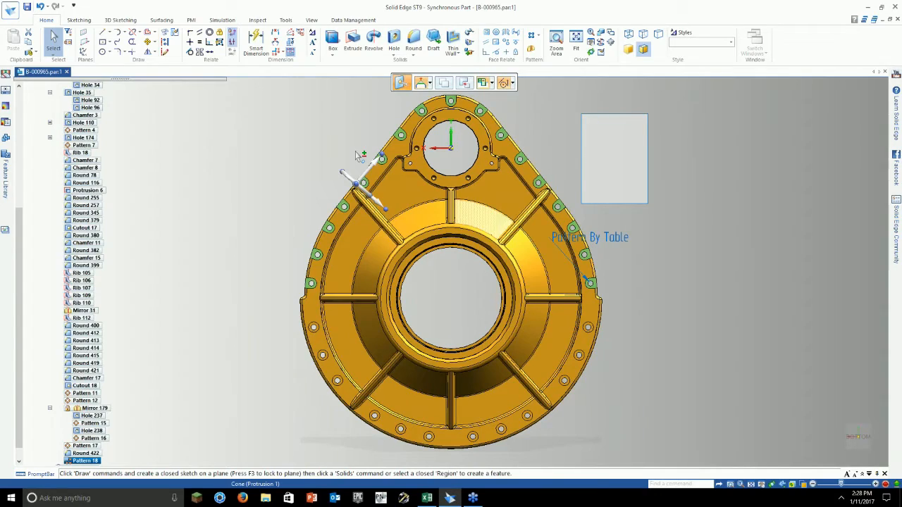
pyautogui.press('Escape')
pyautogui.scroll(2, 361, 152)
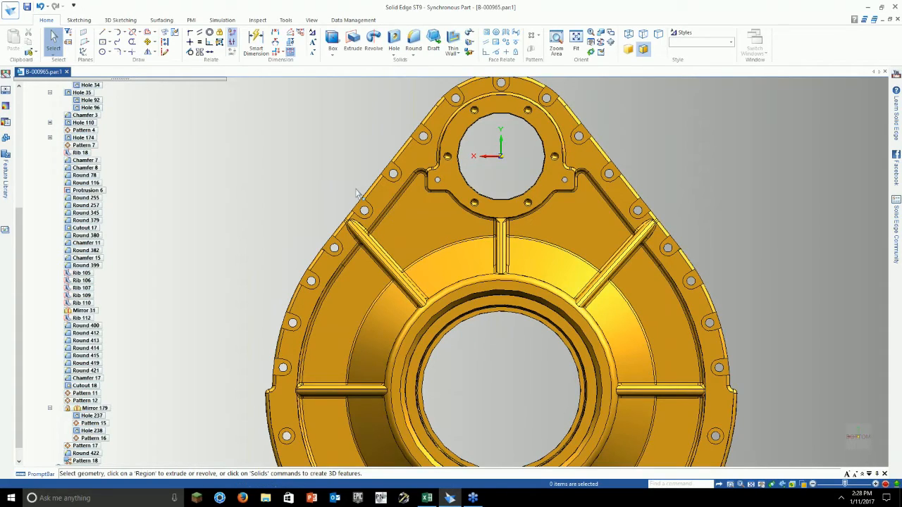
# Step: Add an angular Smart Dimension between the casting's sloped outer edge and the straight side edge of a patterned hole pad
pyautogui.click(256, 43)
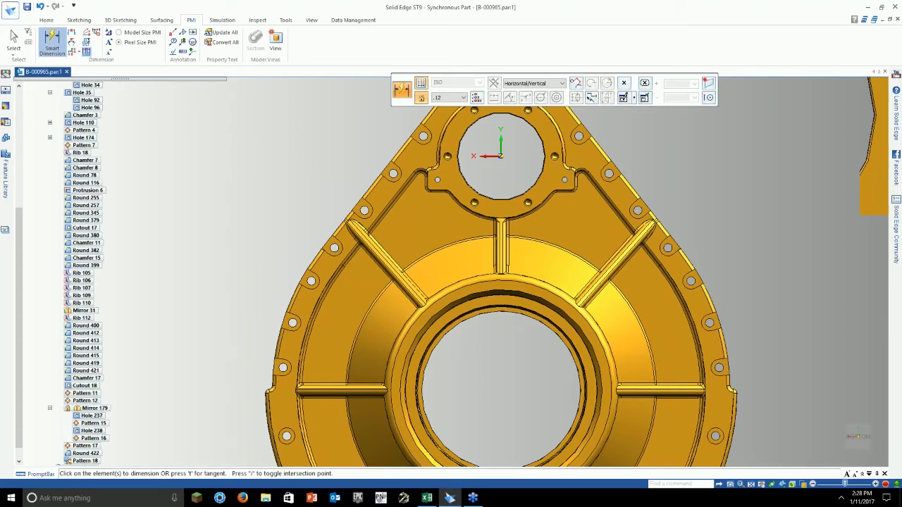
pyautogui.scroll(4, 366, 185)
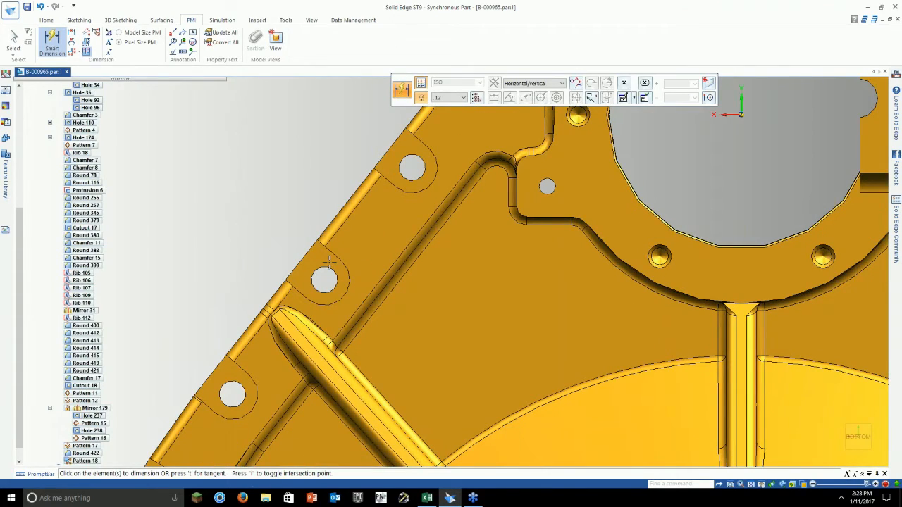
pyautogui.scroll(3, 331, 247)
pyautogui.click(323, 191)
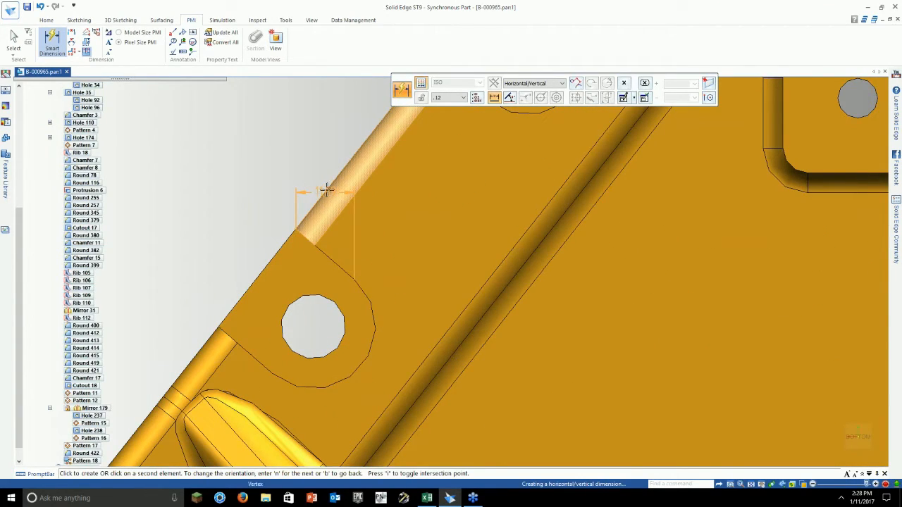
pyautogui.moveTo(325, 188)
pyautogui.mouseDown(button='middle')
pyautogui.moveTo(297, 189)
pyautogui.moveTo(332, 191)
pyautogui.mouseUp(button='middle')
pyautogui.click(334, 193)
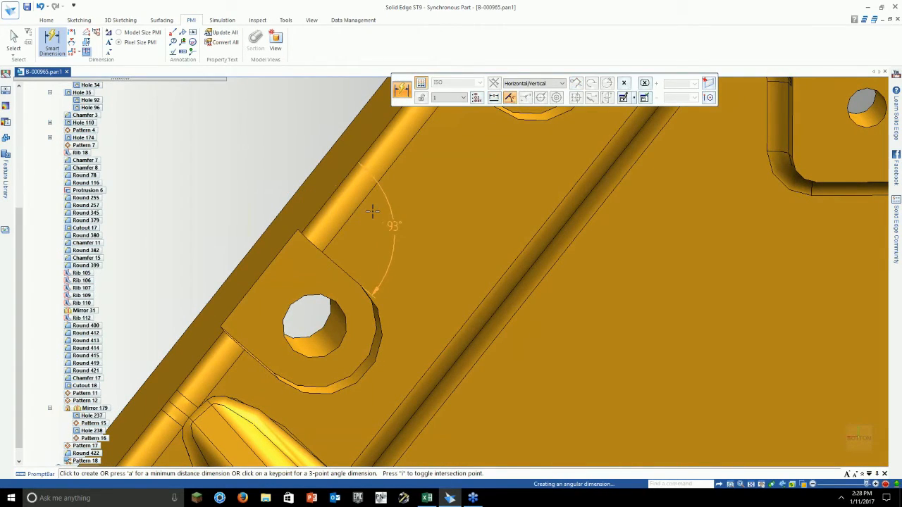
pyautogui.click(376, 226)
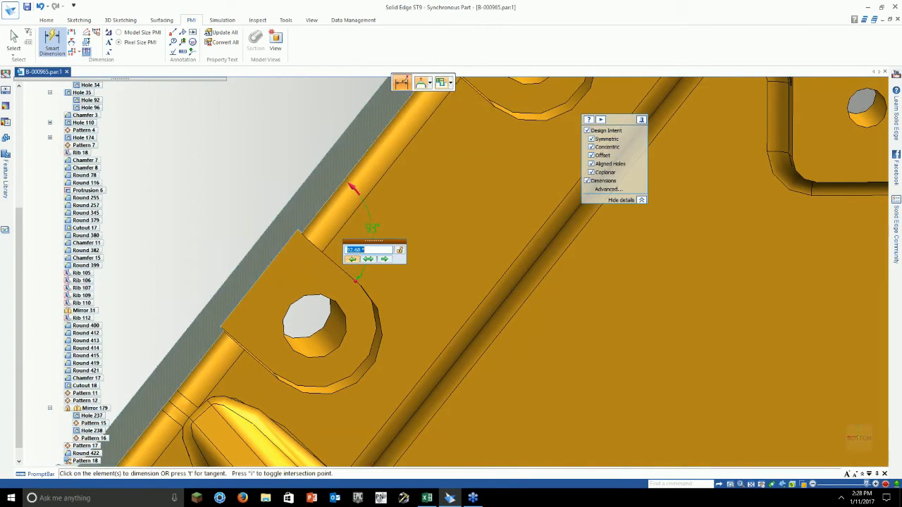
pyautogui.click(860, 439)
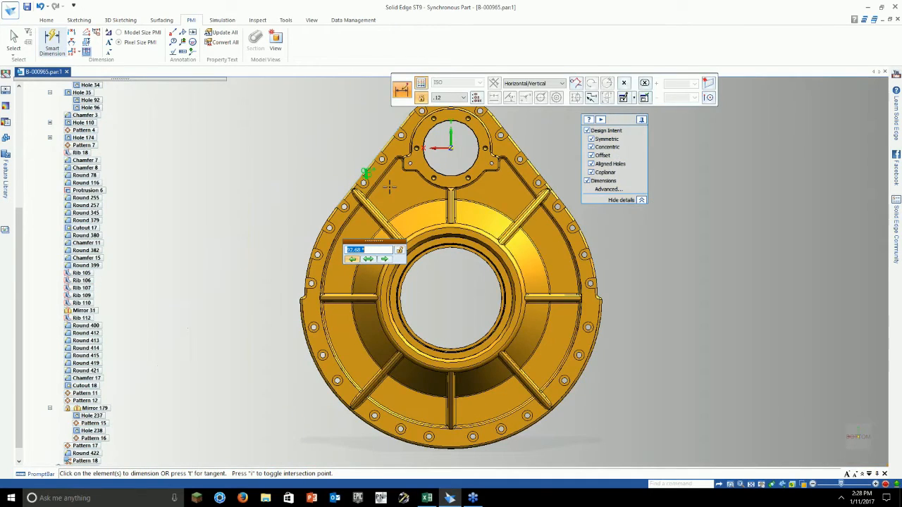
pyautogui.scroll(5, 363, 178)
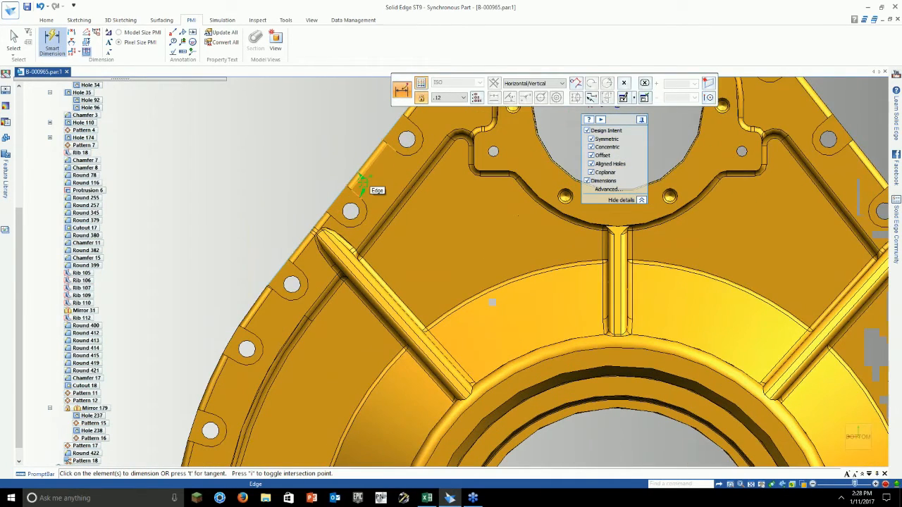
pyautogui.scroll(2, 363, 179)
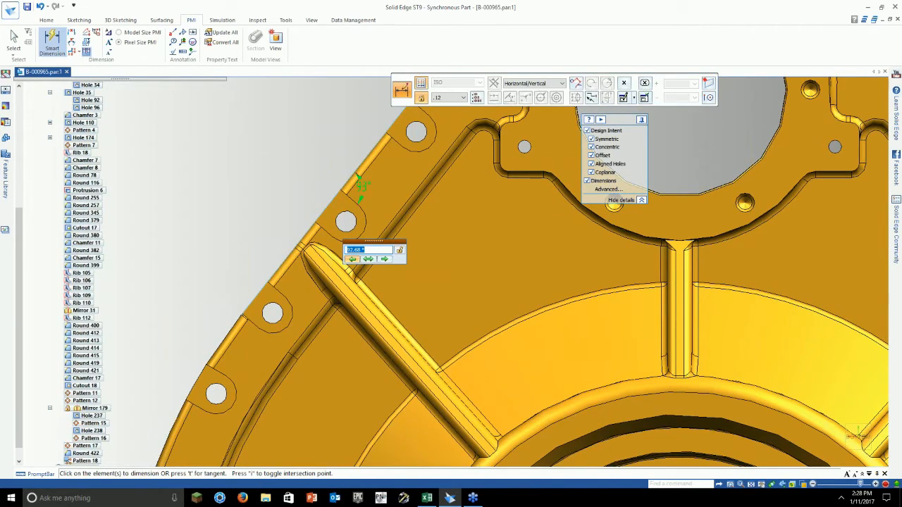
pyautogui.press('Escape')
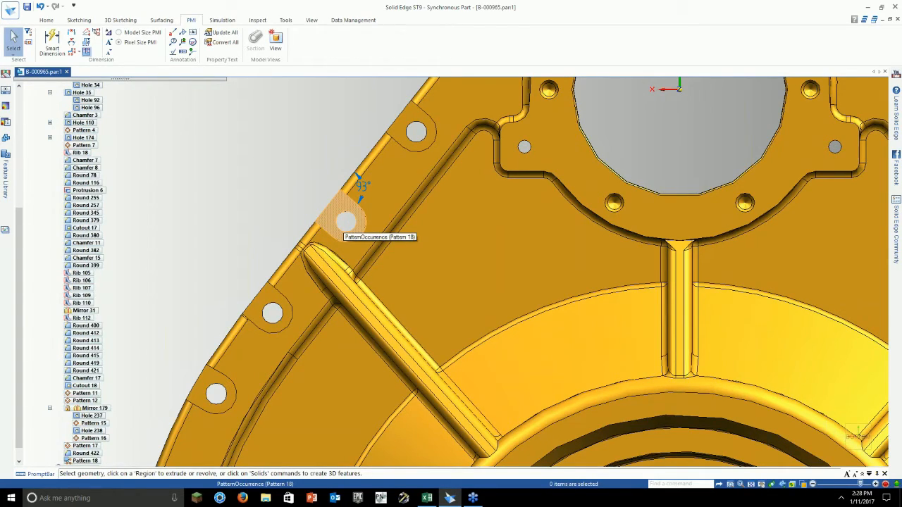
# Step: Edit the table-driven mounting hole pattern, Pattern 18, and open its instance table's embedded worksheet for editing
pyautogui.scroll(-5, 368, 169)
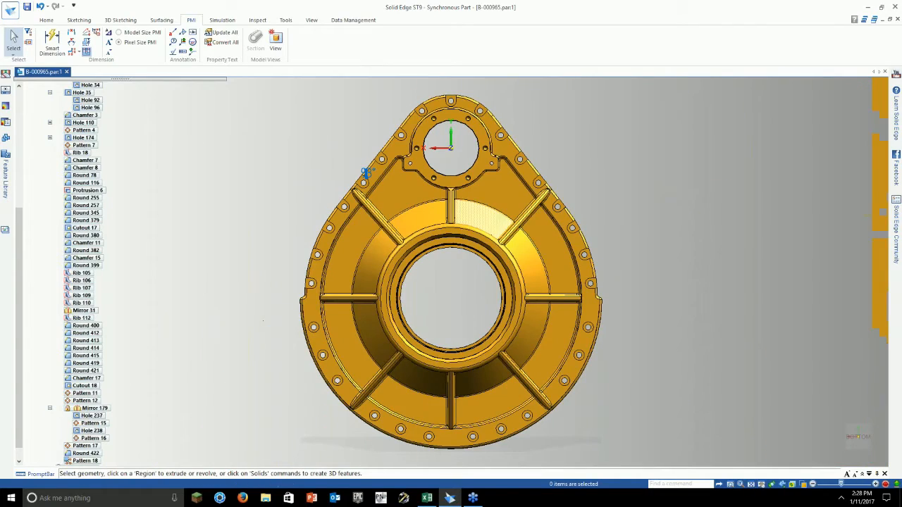
pyautogui.scroll(-1, 85, 447)
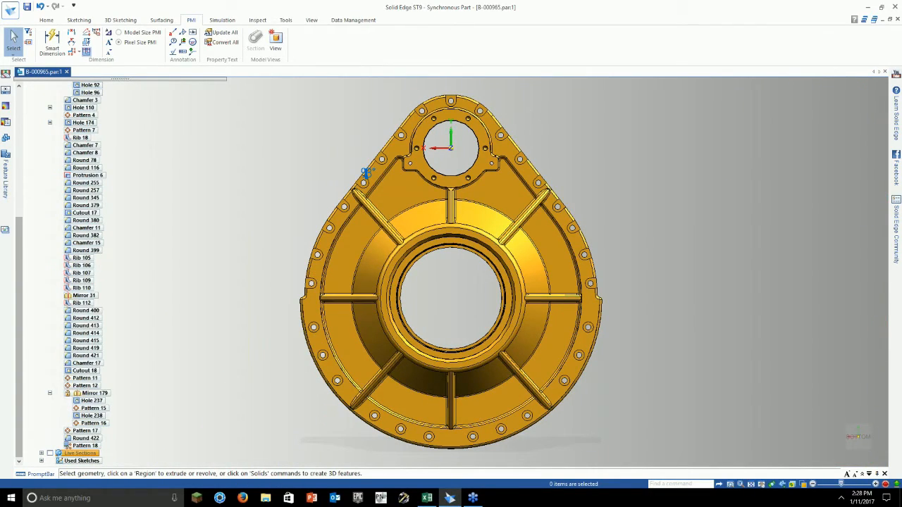
pyautogui.click(84, 445)
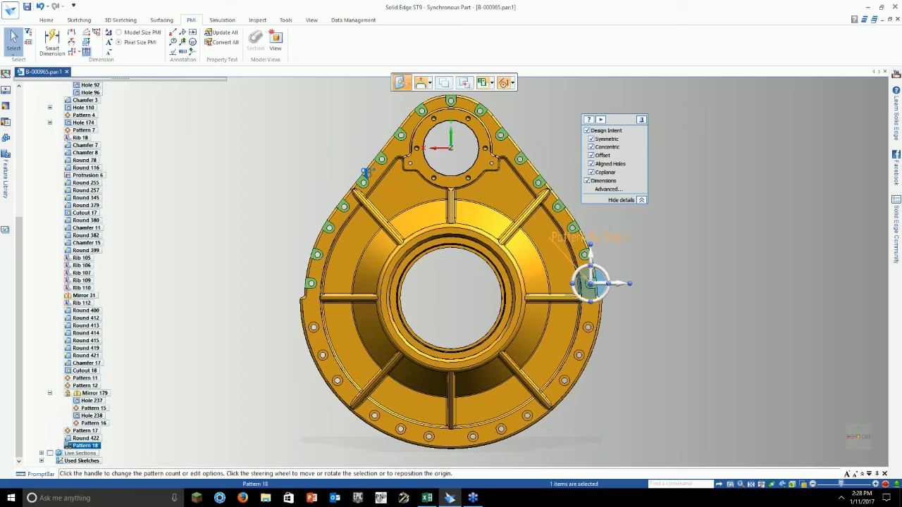
pyautogui.click(589, 238)
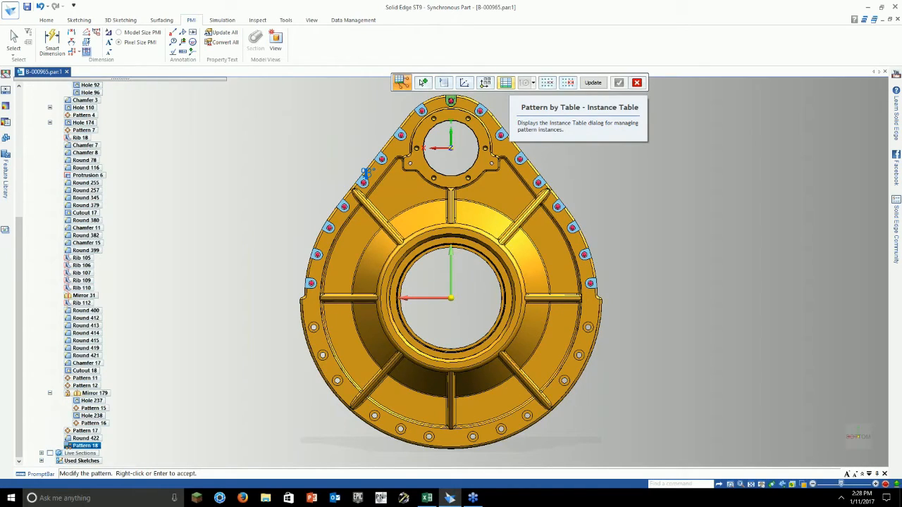
pyautogui.click(505, 82)
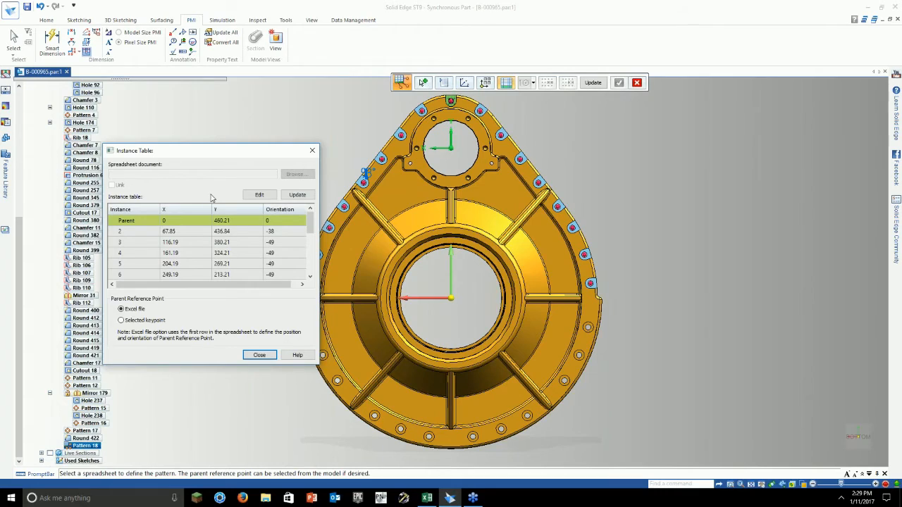
pyautogui.click(259, 195)
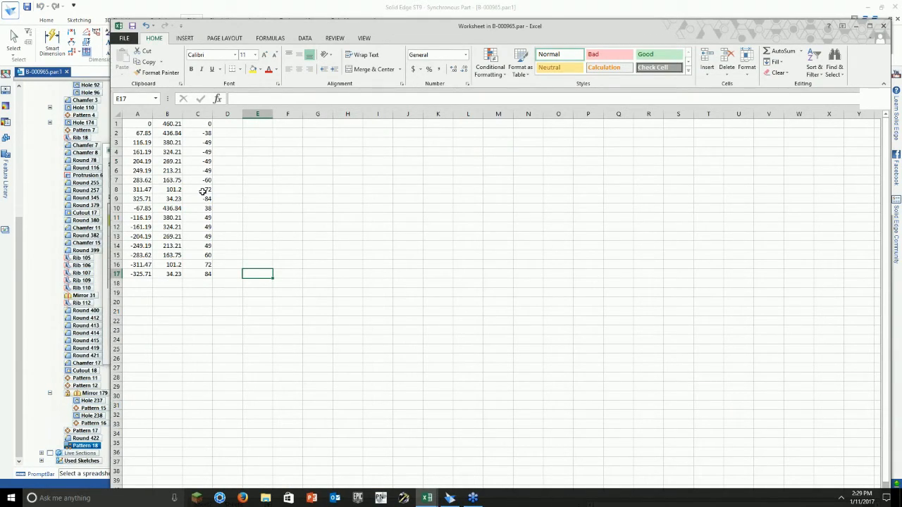
# Step: Set the orientation angles in cells C3 to C6 to -52 and in cells C11 to C14 to 52
pyautogui.moveTo(209, 143); pyautogui.dragTo(212, 173)
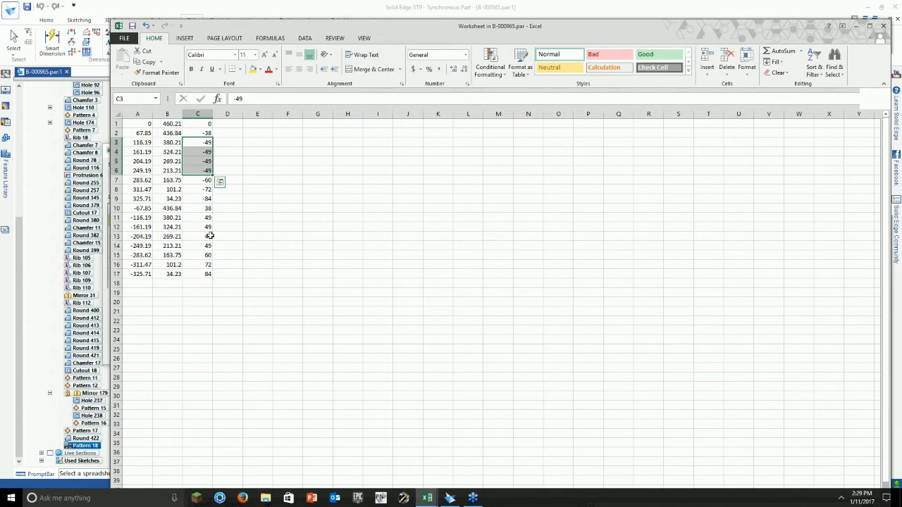
pyautogui.moveTo(208, 218); pyautogui.dragTo(209, 246)
pyautogui.click(204, 142)
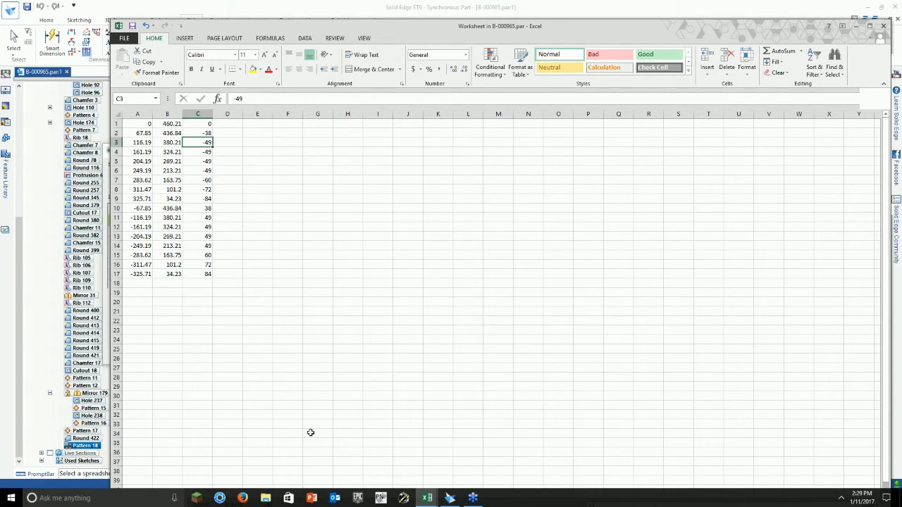
pyautogui.write('-52')
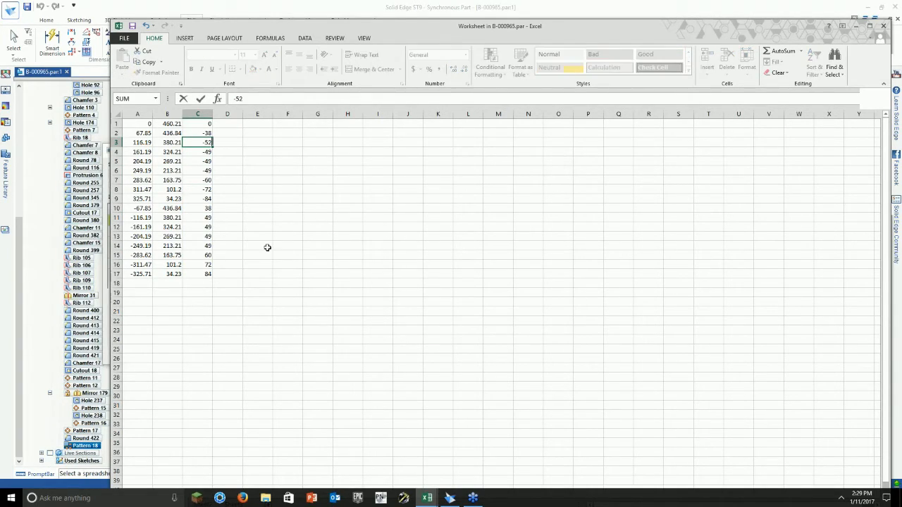
pyautogui.moveTo(212, 147); pyautogui.dragTo(211, 171)
pyautogui.click(208, 217)
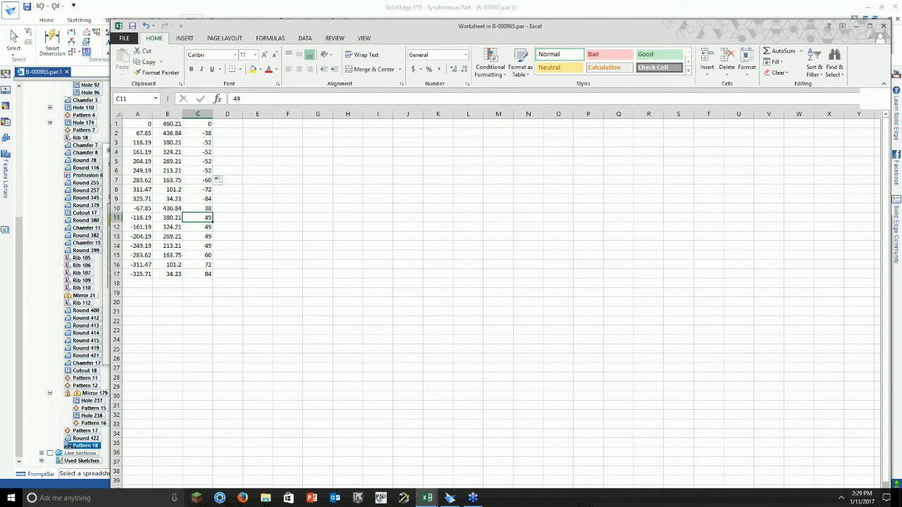
pyautogui.write('52')
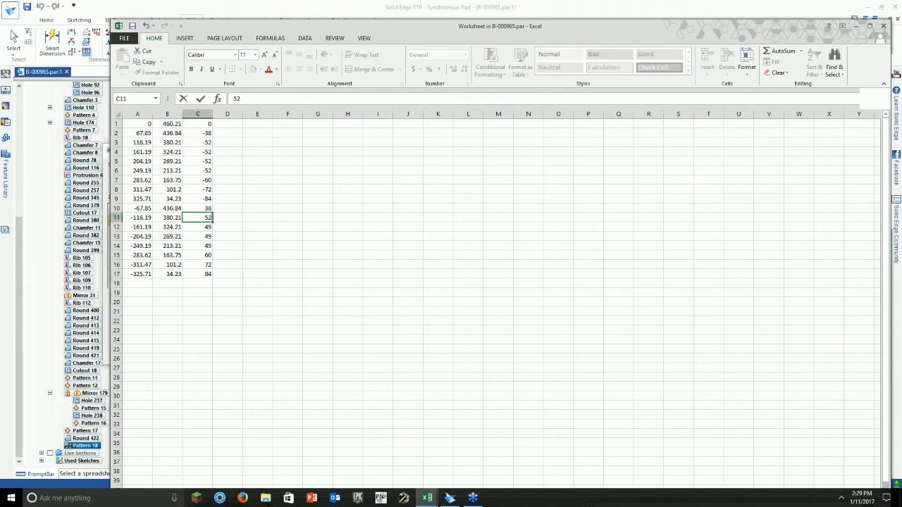
pyautogui.moveTo(212, 222); pyautogui.dragTo(217, 256)
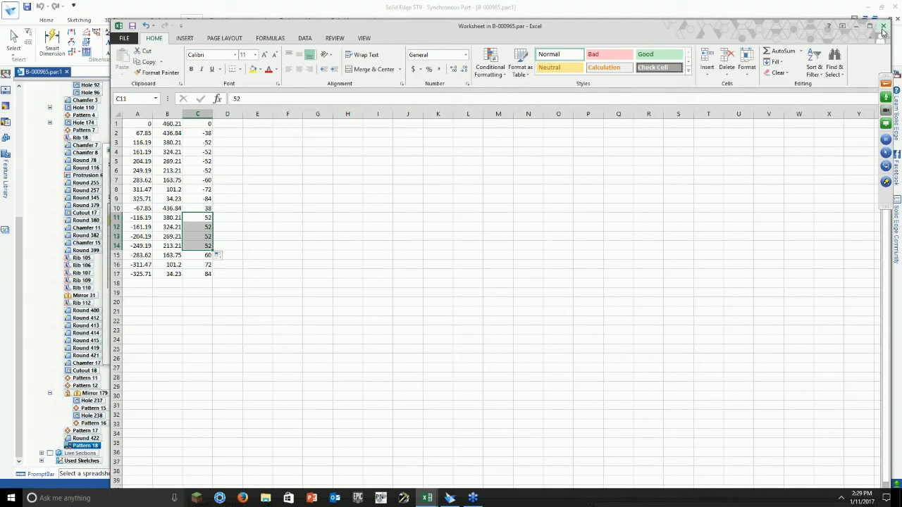
# Step: Close the worksheet, update the instance table from it and accept the modified hole pattern
pyautogui.click(883, 27)
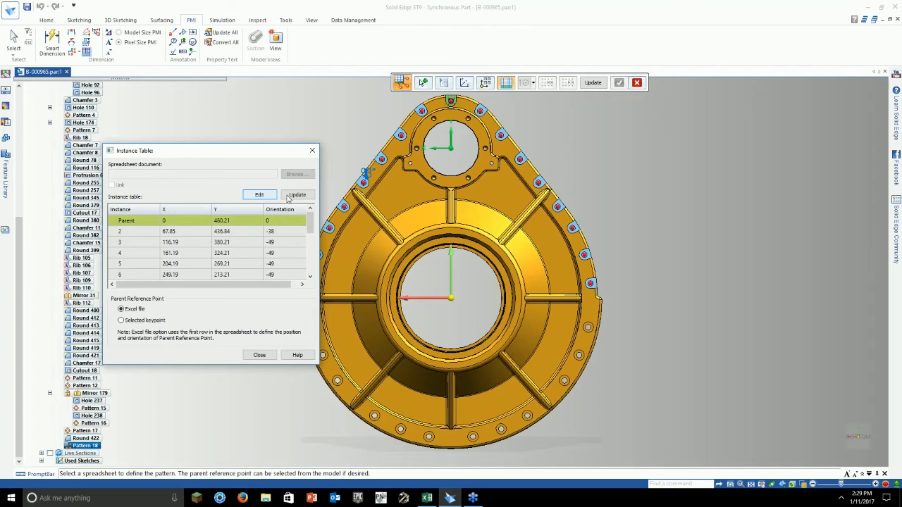
pyautogui.click(296, 195)
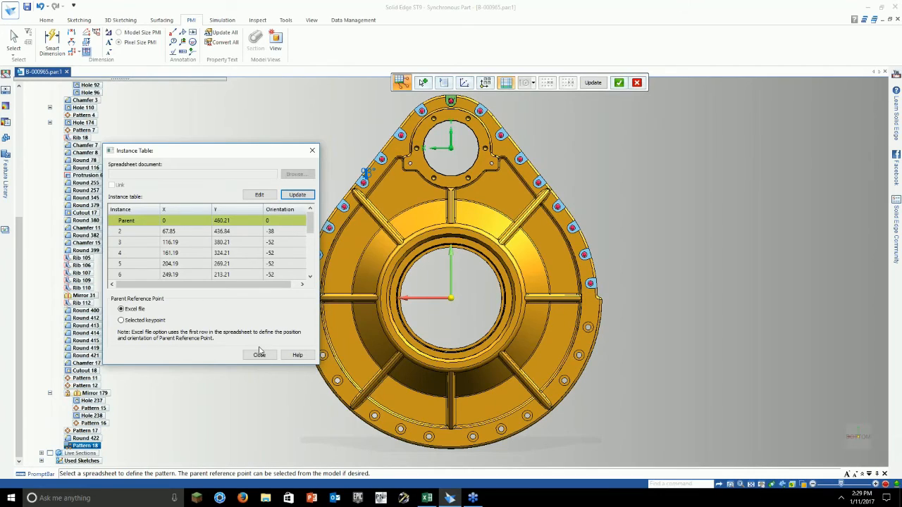
pyautogui.click(260, 354)
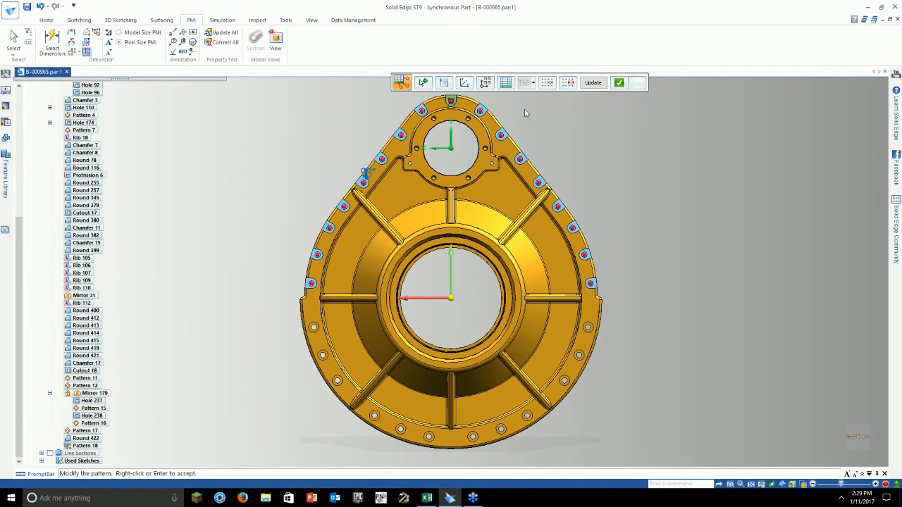
pyautogui.rightClick(612, 97)
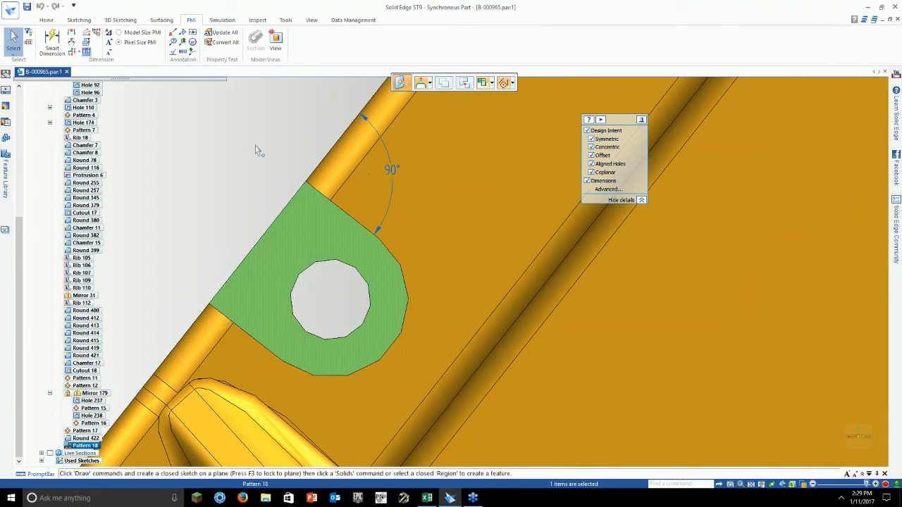
# Step: Inspect the re-angled hole pad at its angular dimension, deselect the pattern and review the whole casting from an oblique angle
pyautogui.scroll(-2, 256, 150)
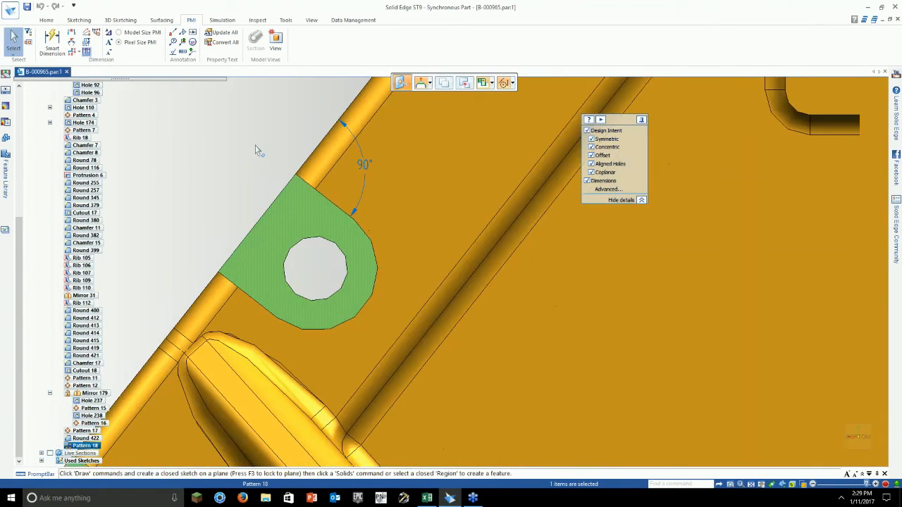
pyautogui.scroll(2, 256, 150)
pyautogui.scroll(-5, 256, 150)
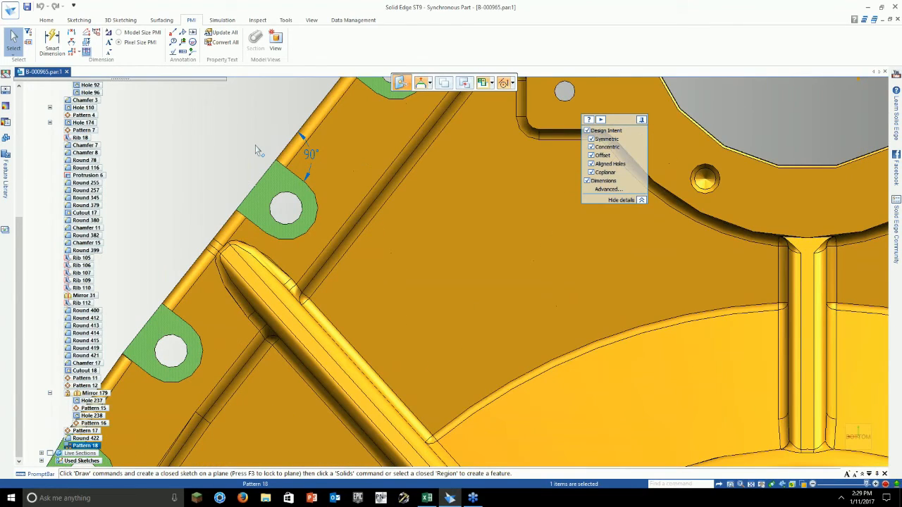
pyautogui.click(751, 484)
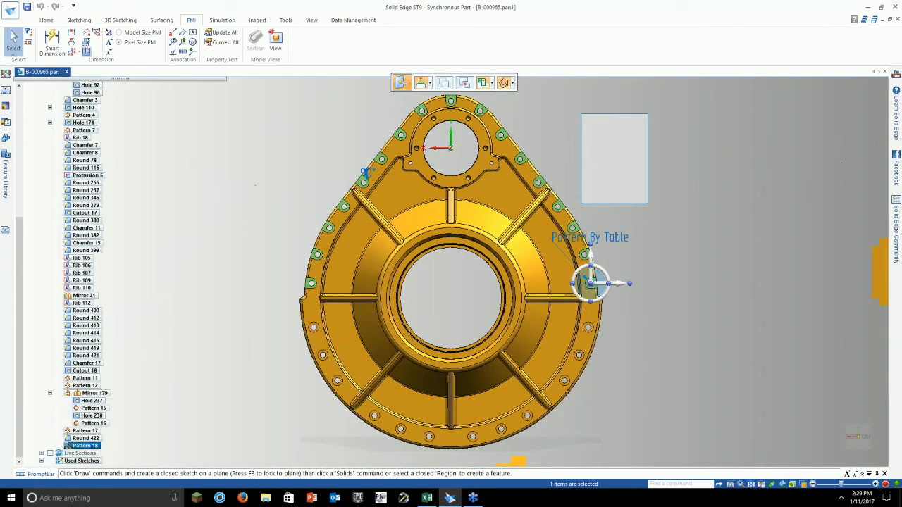
pyautogui.moveTo(493, 211); pyautogui.dragTo(561, 251, button='middle')
pyautogui.click(660, 297)
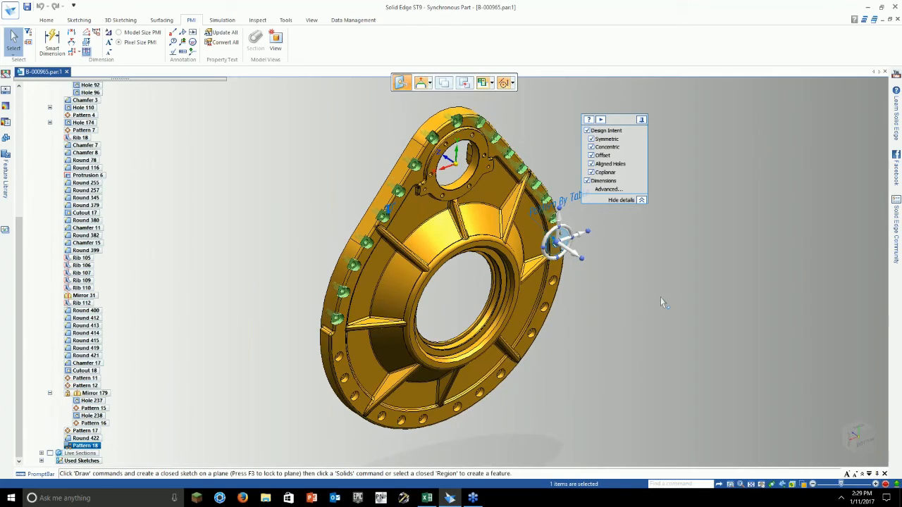
pyautogui.moveTo(649, 282); pyautogui.dragTo(649, 254, button='middle')
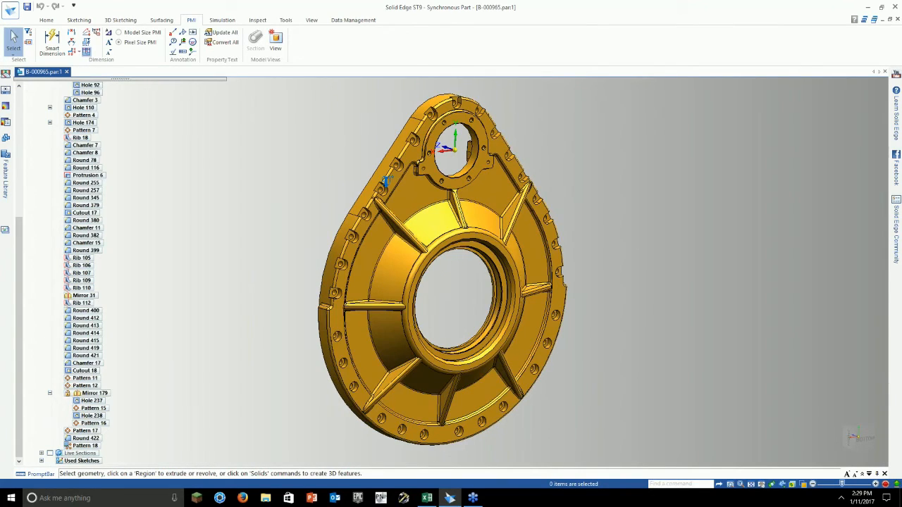
pyautogui.moveTo(386, 181); pyautogui.dragTo(387, 194, button='middle')
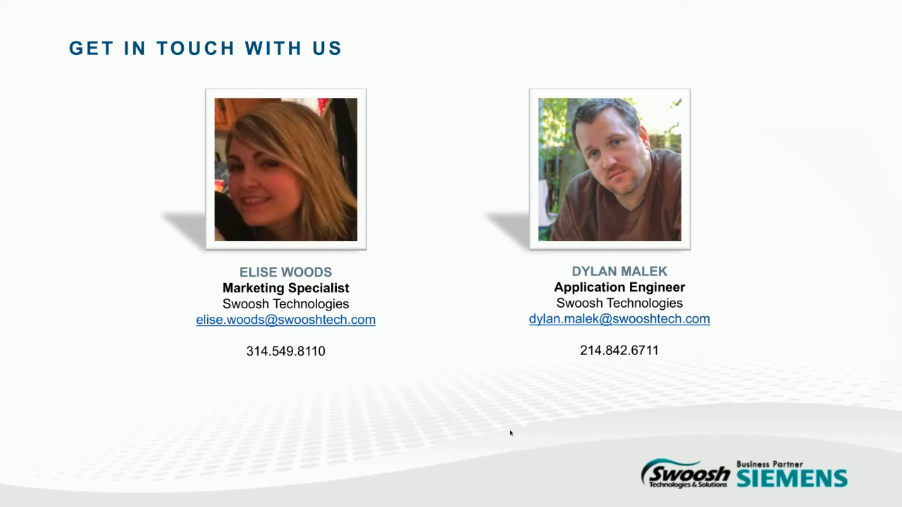
pyautogui.press('Right')
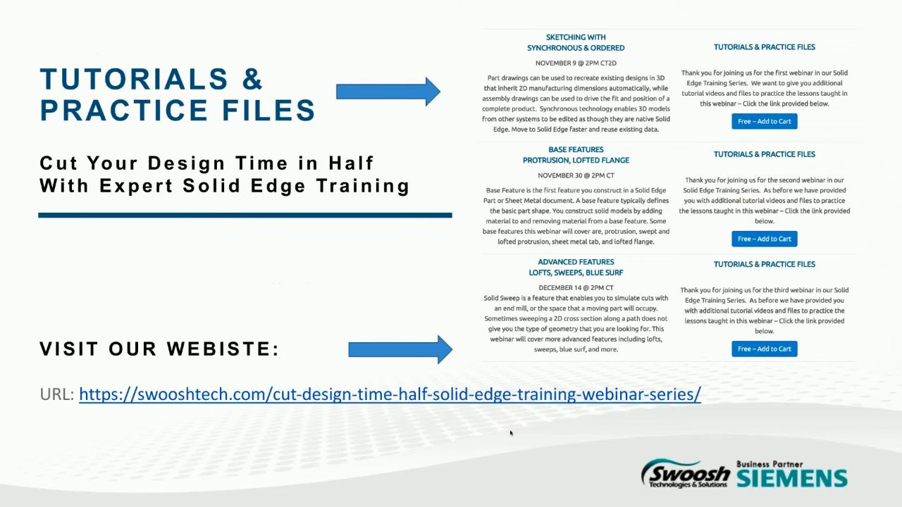